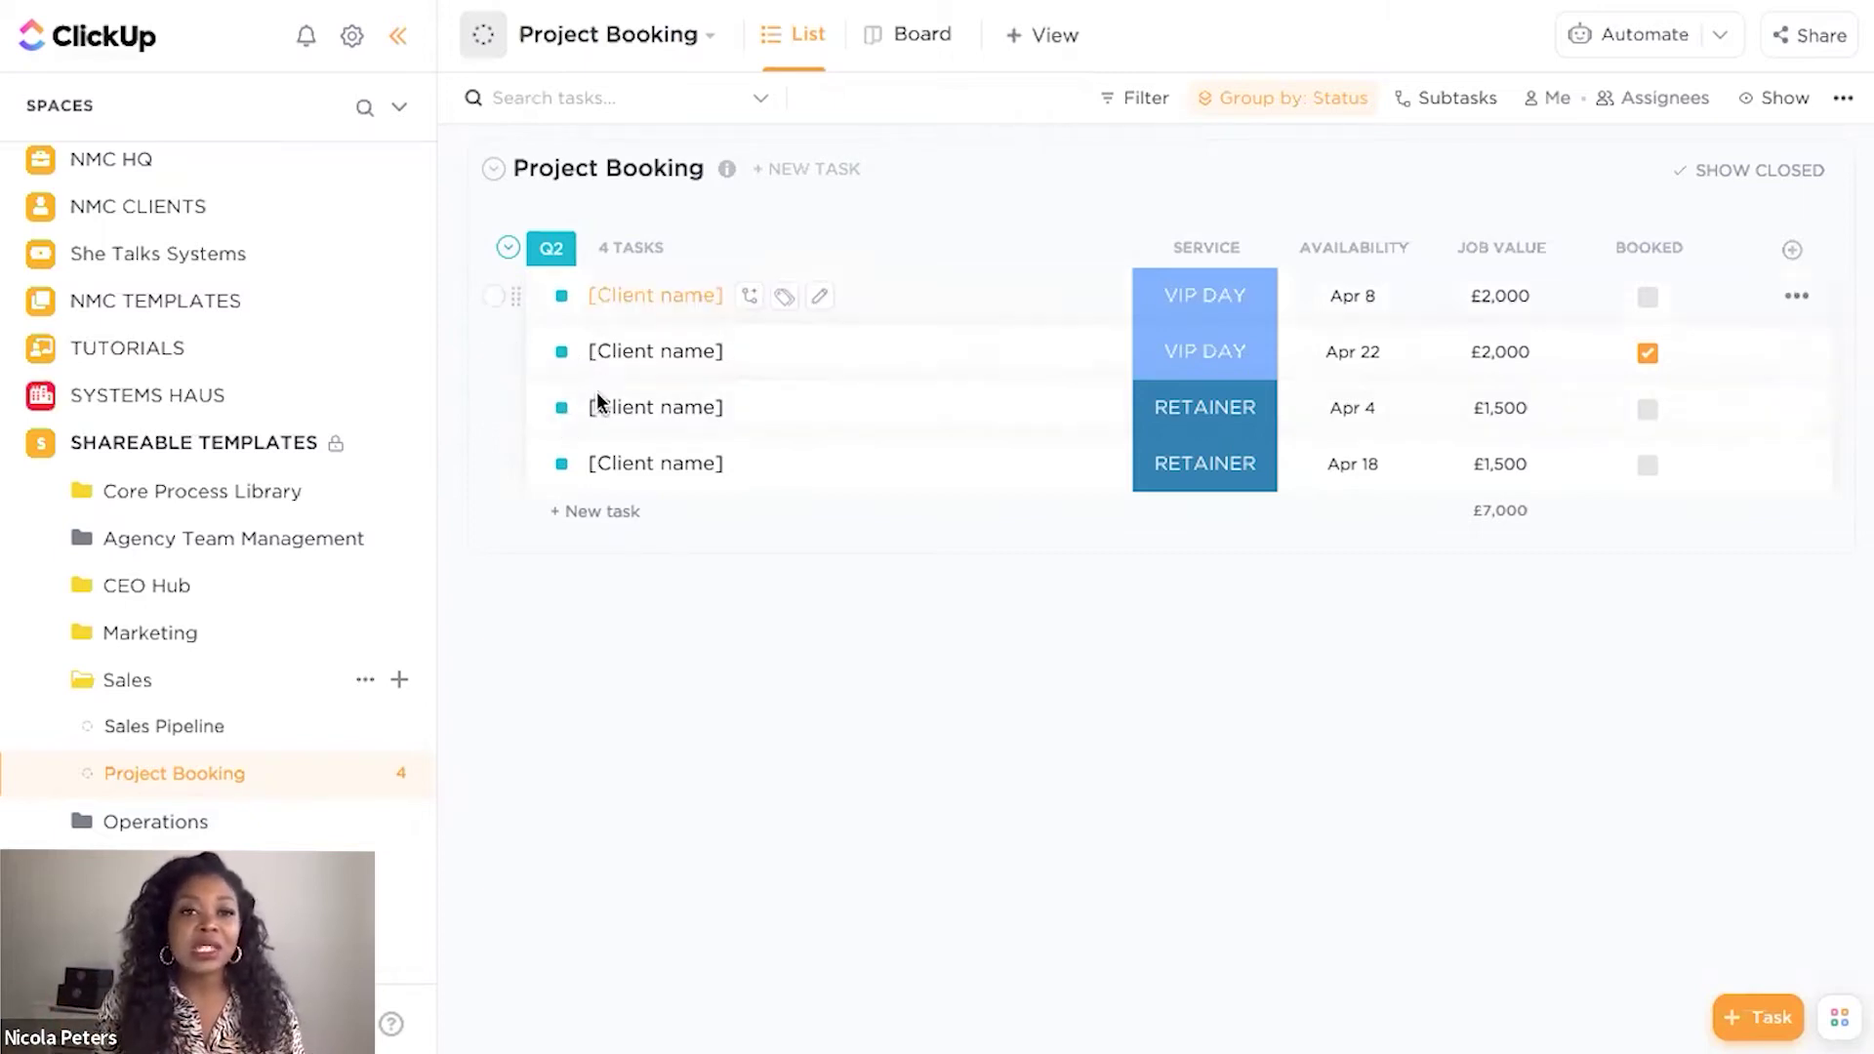
- Inspect the status and service choices for the tasks without changing anything
left_click(560, 464)
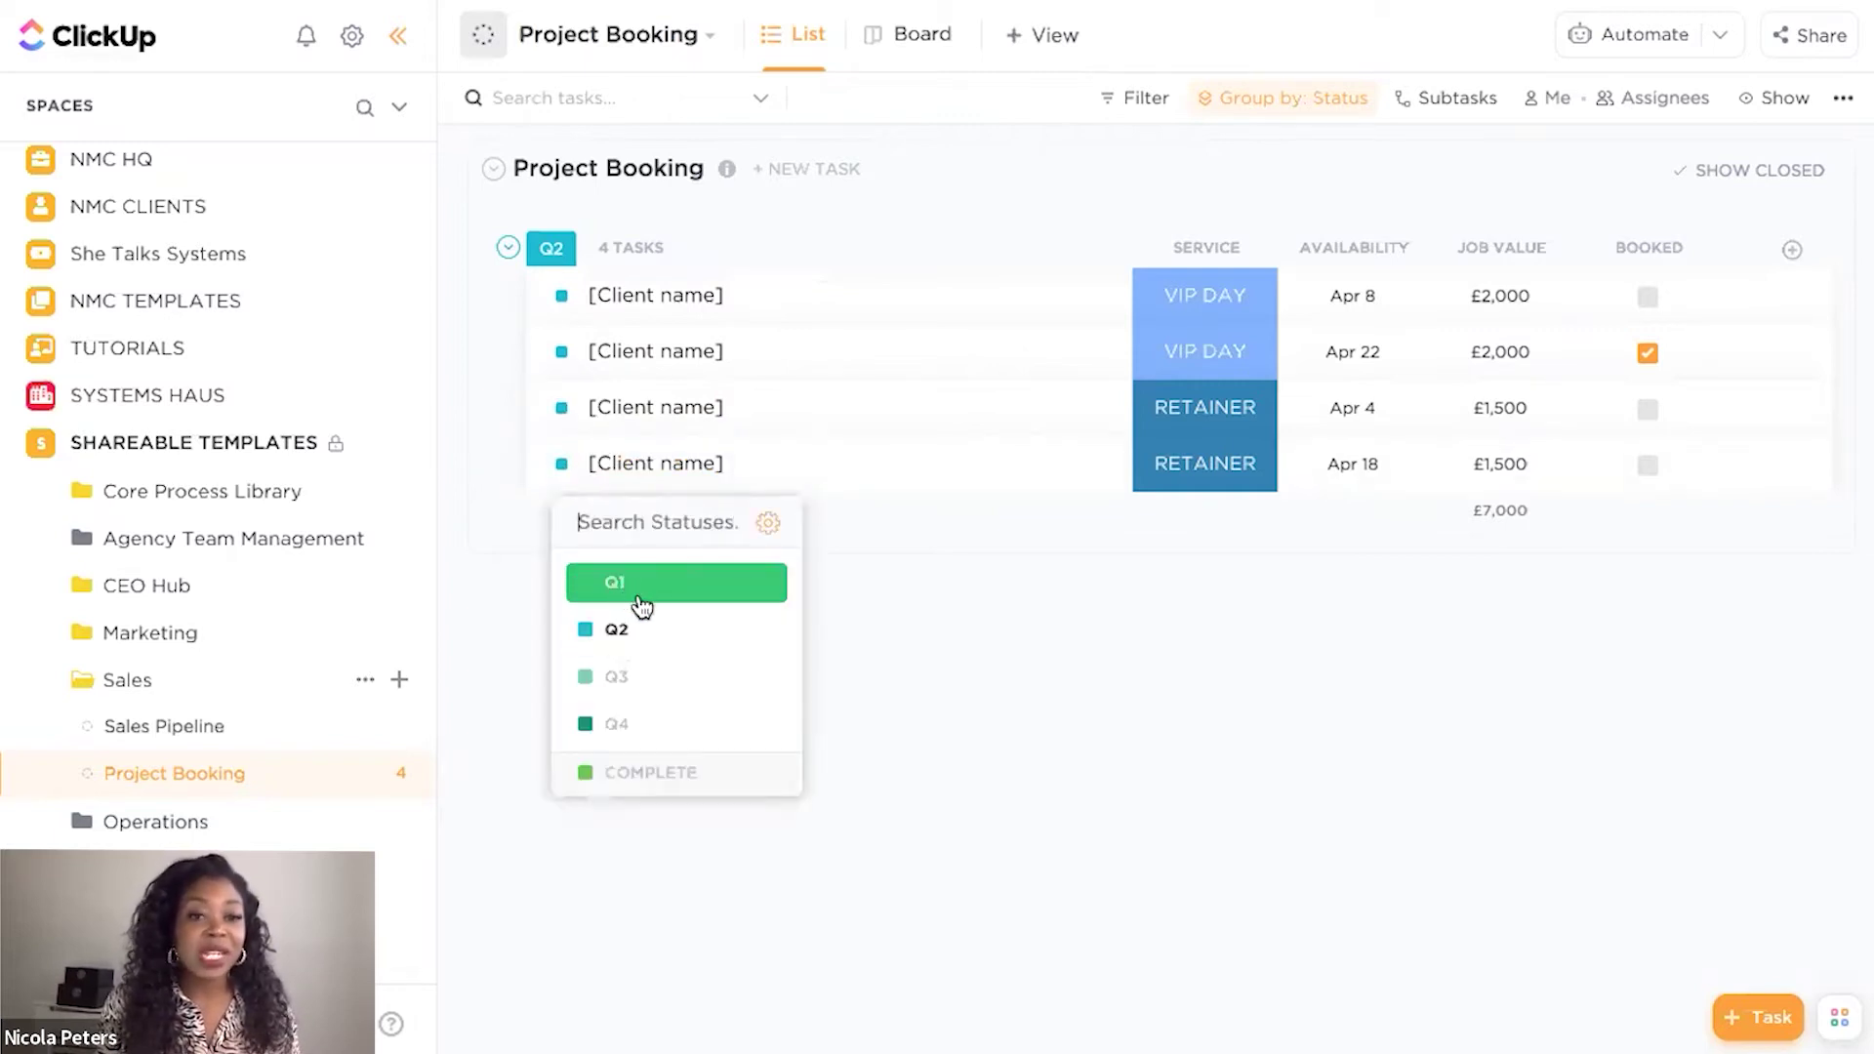
left_click(1140, 755)
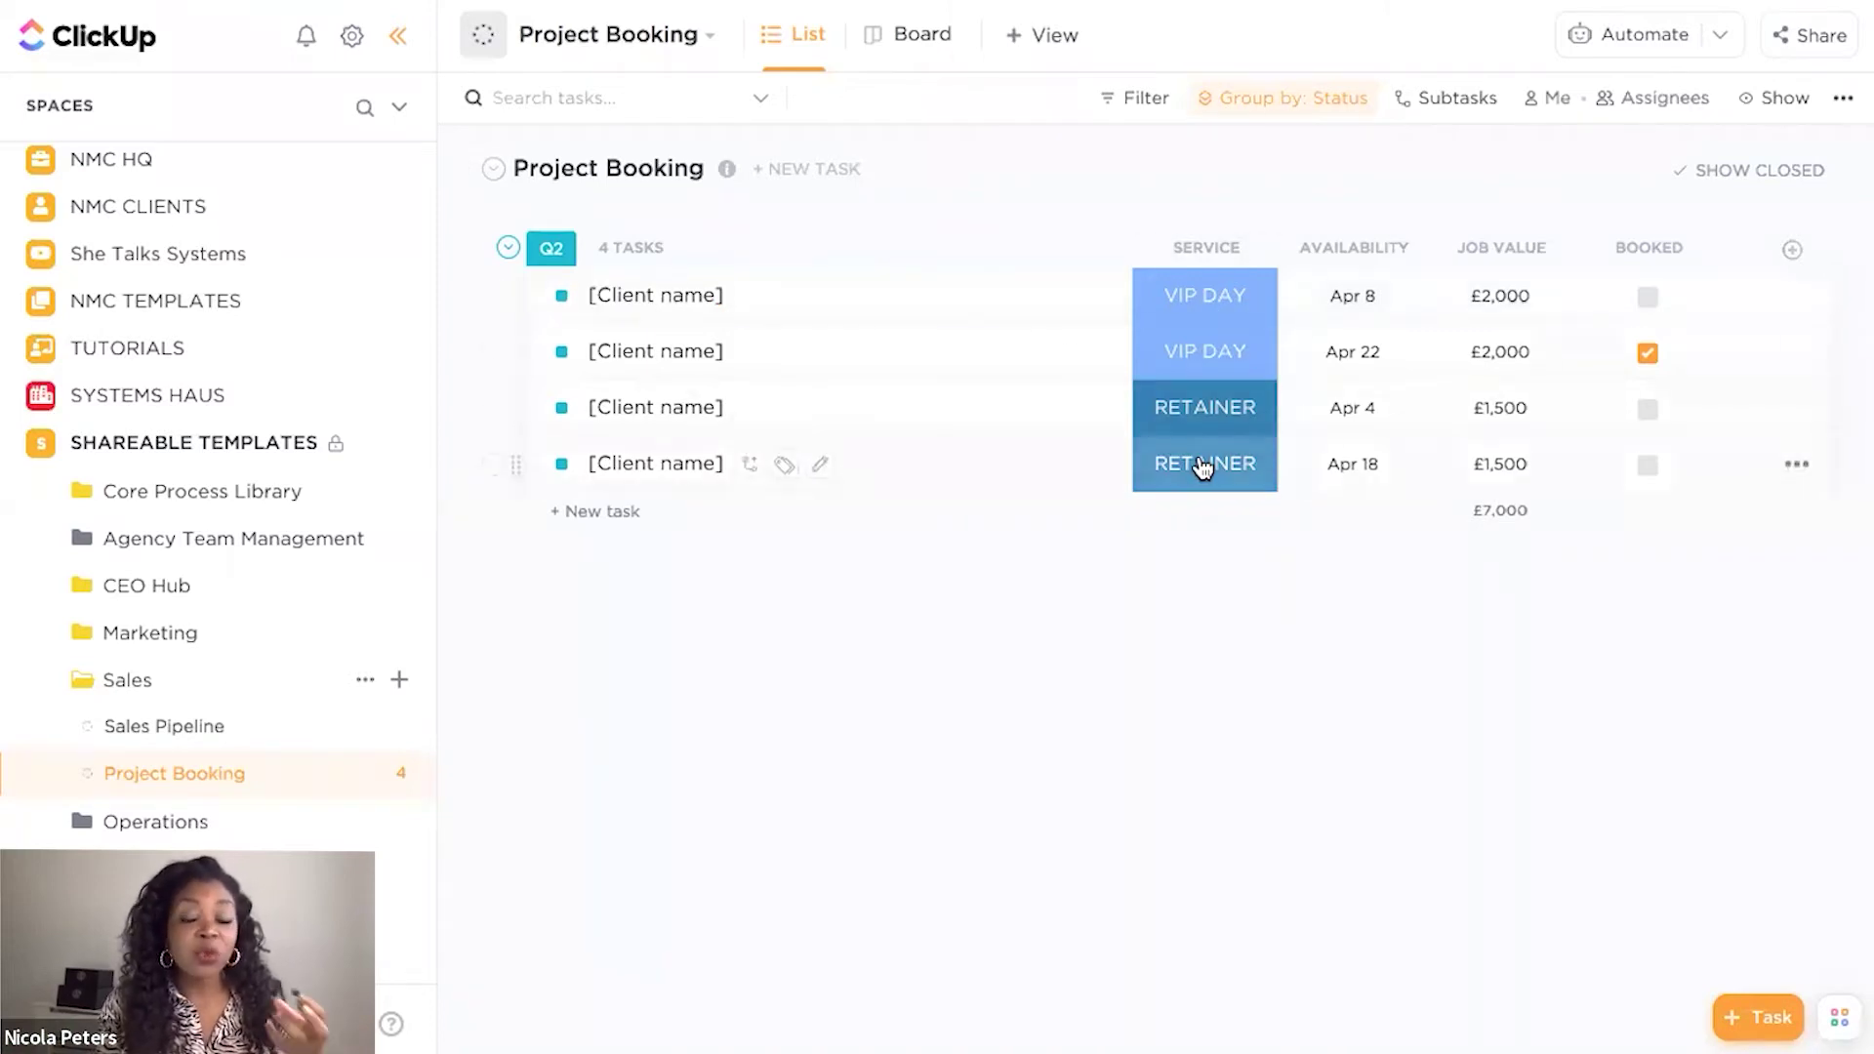
left_click(1210, 297)
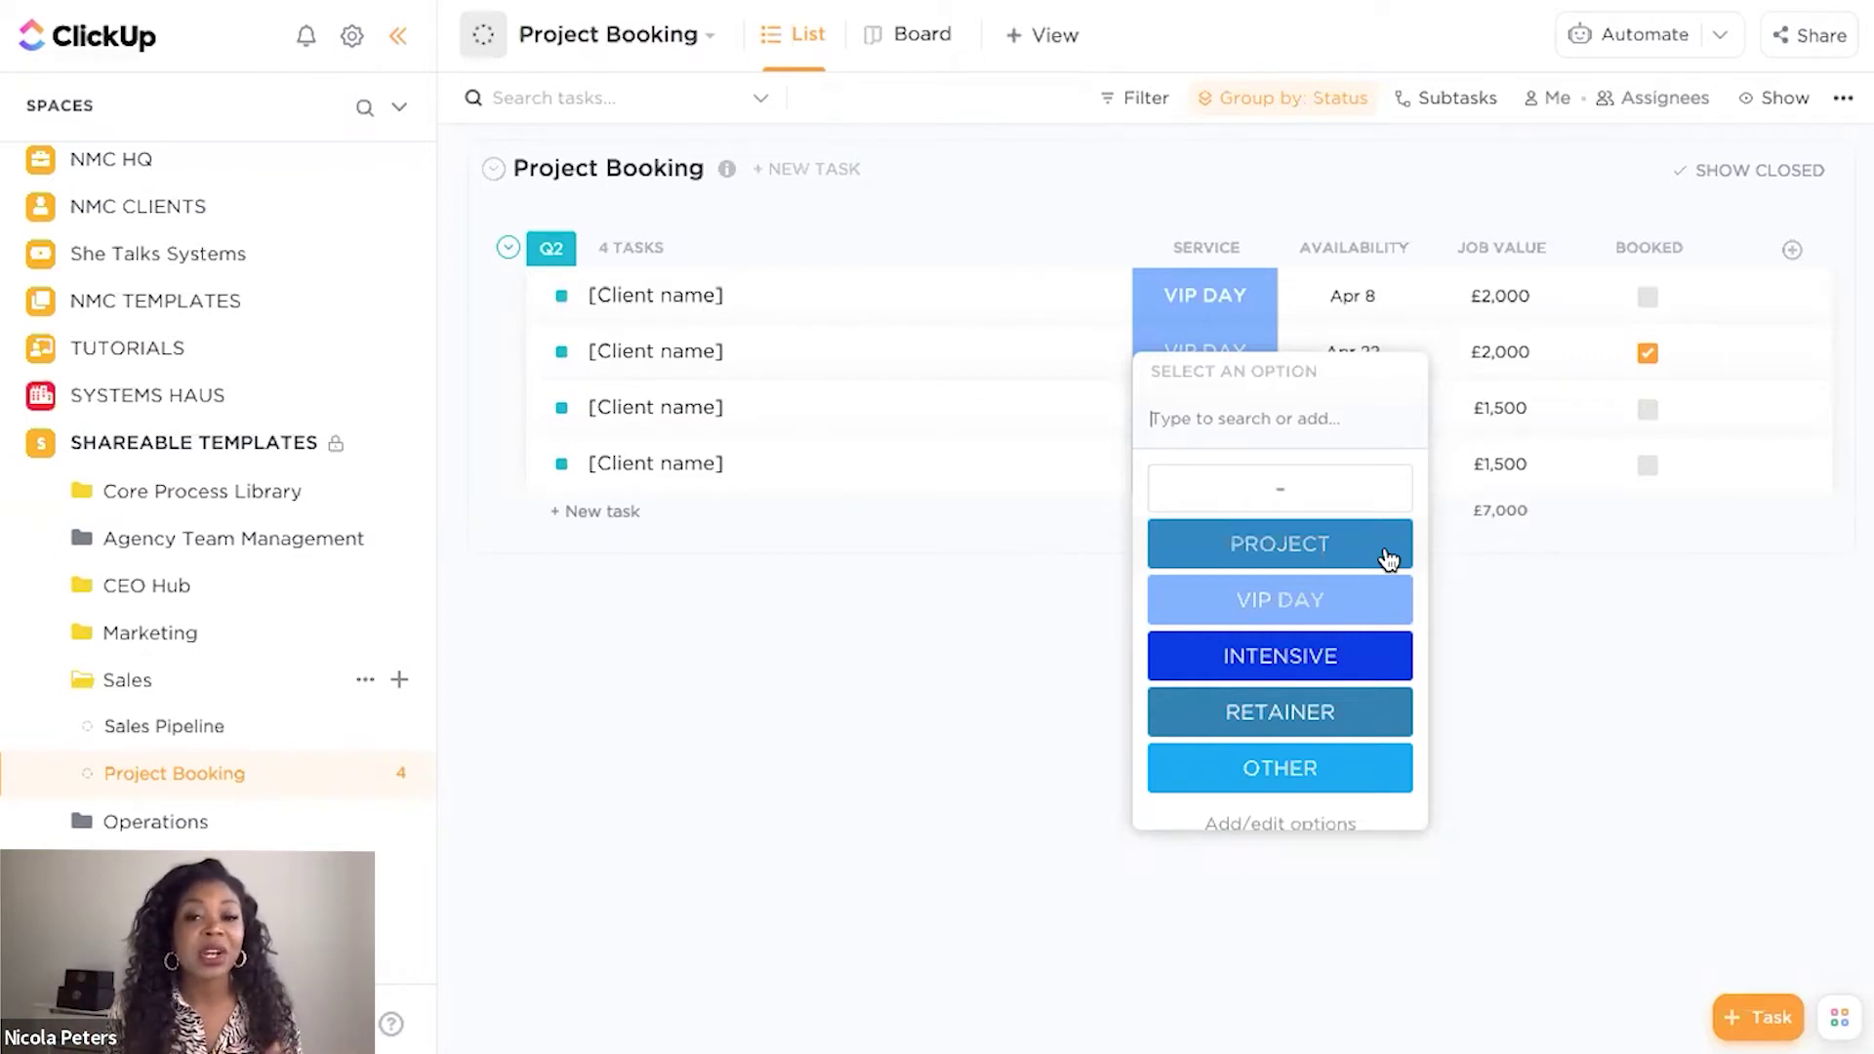
left_click(1653, 699)
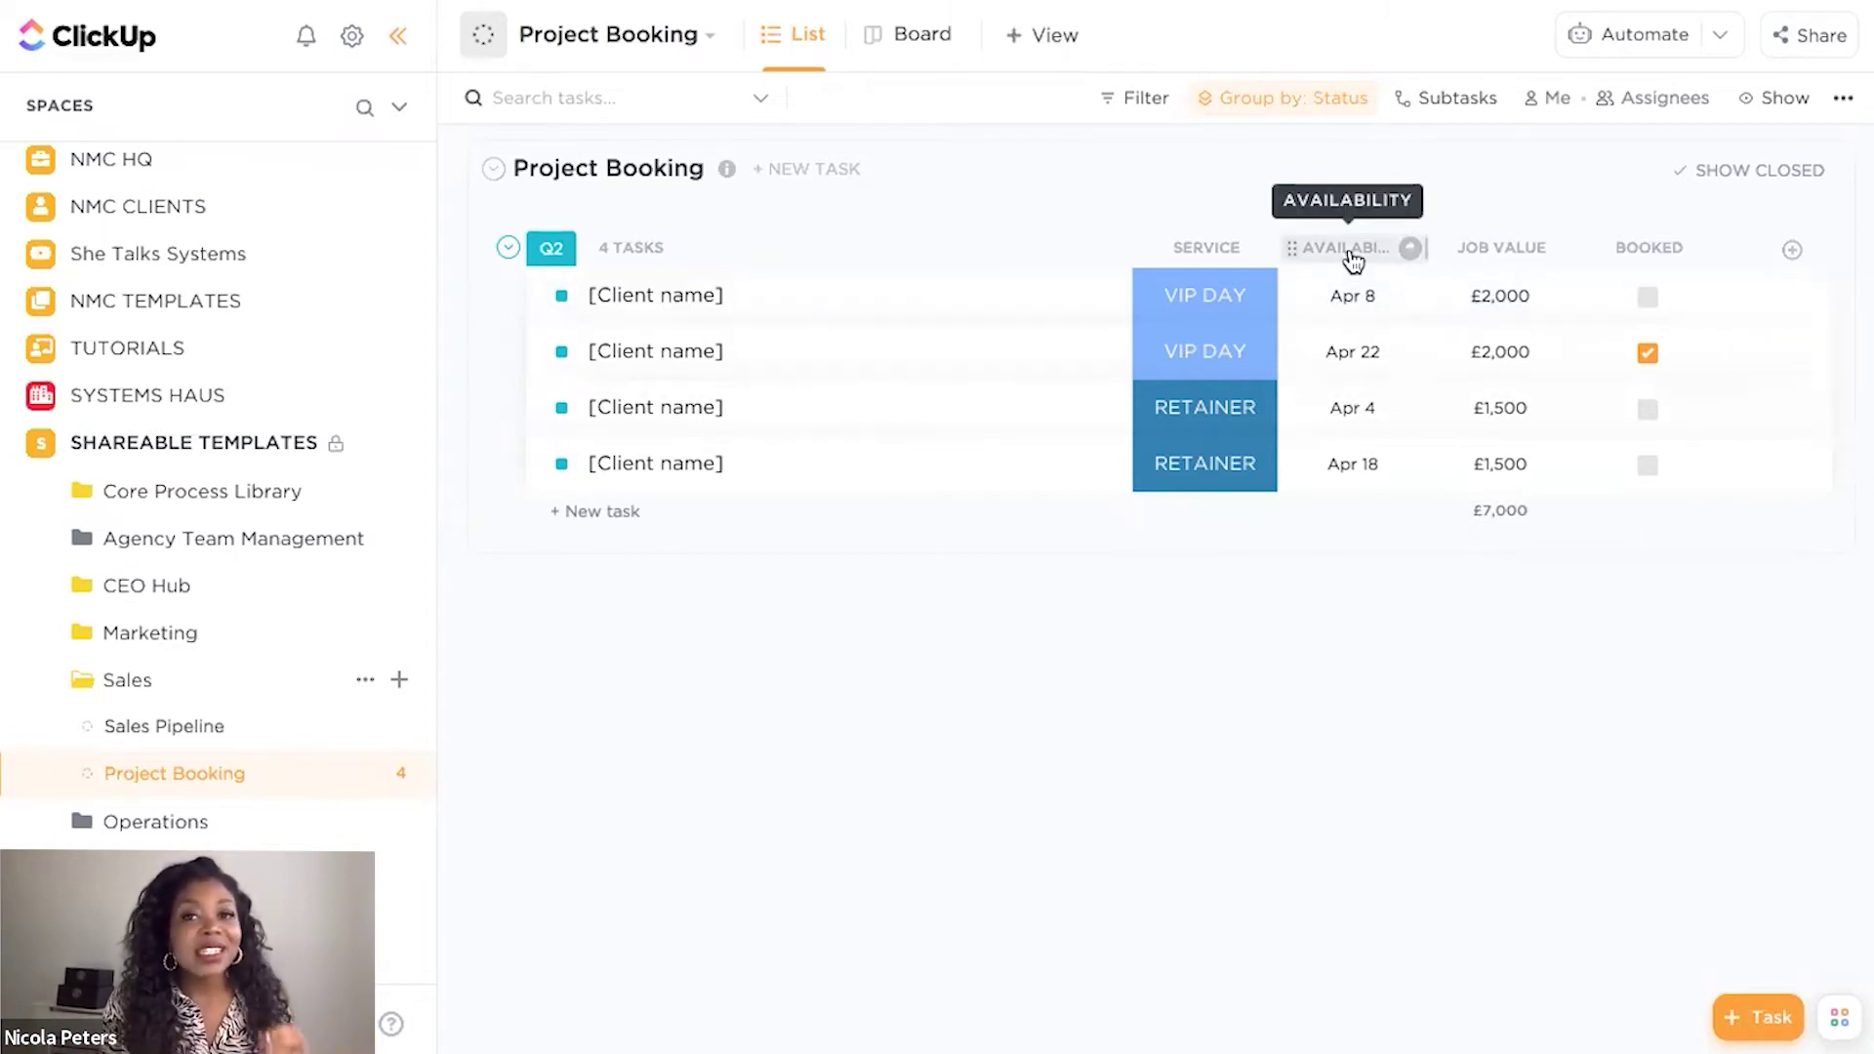
- Browse the available field types, start a Money column, then abandon it
left_click(1791, 252)
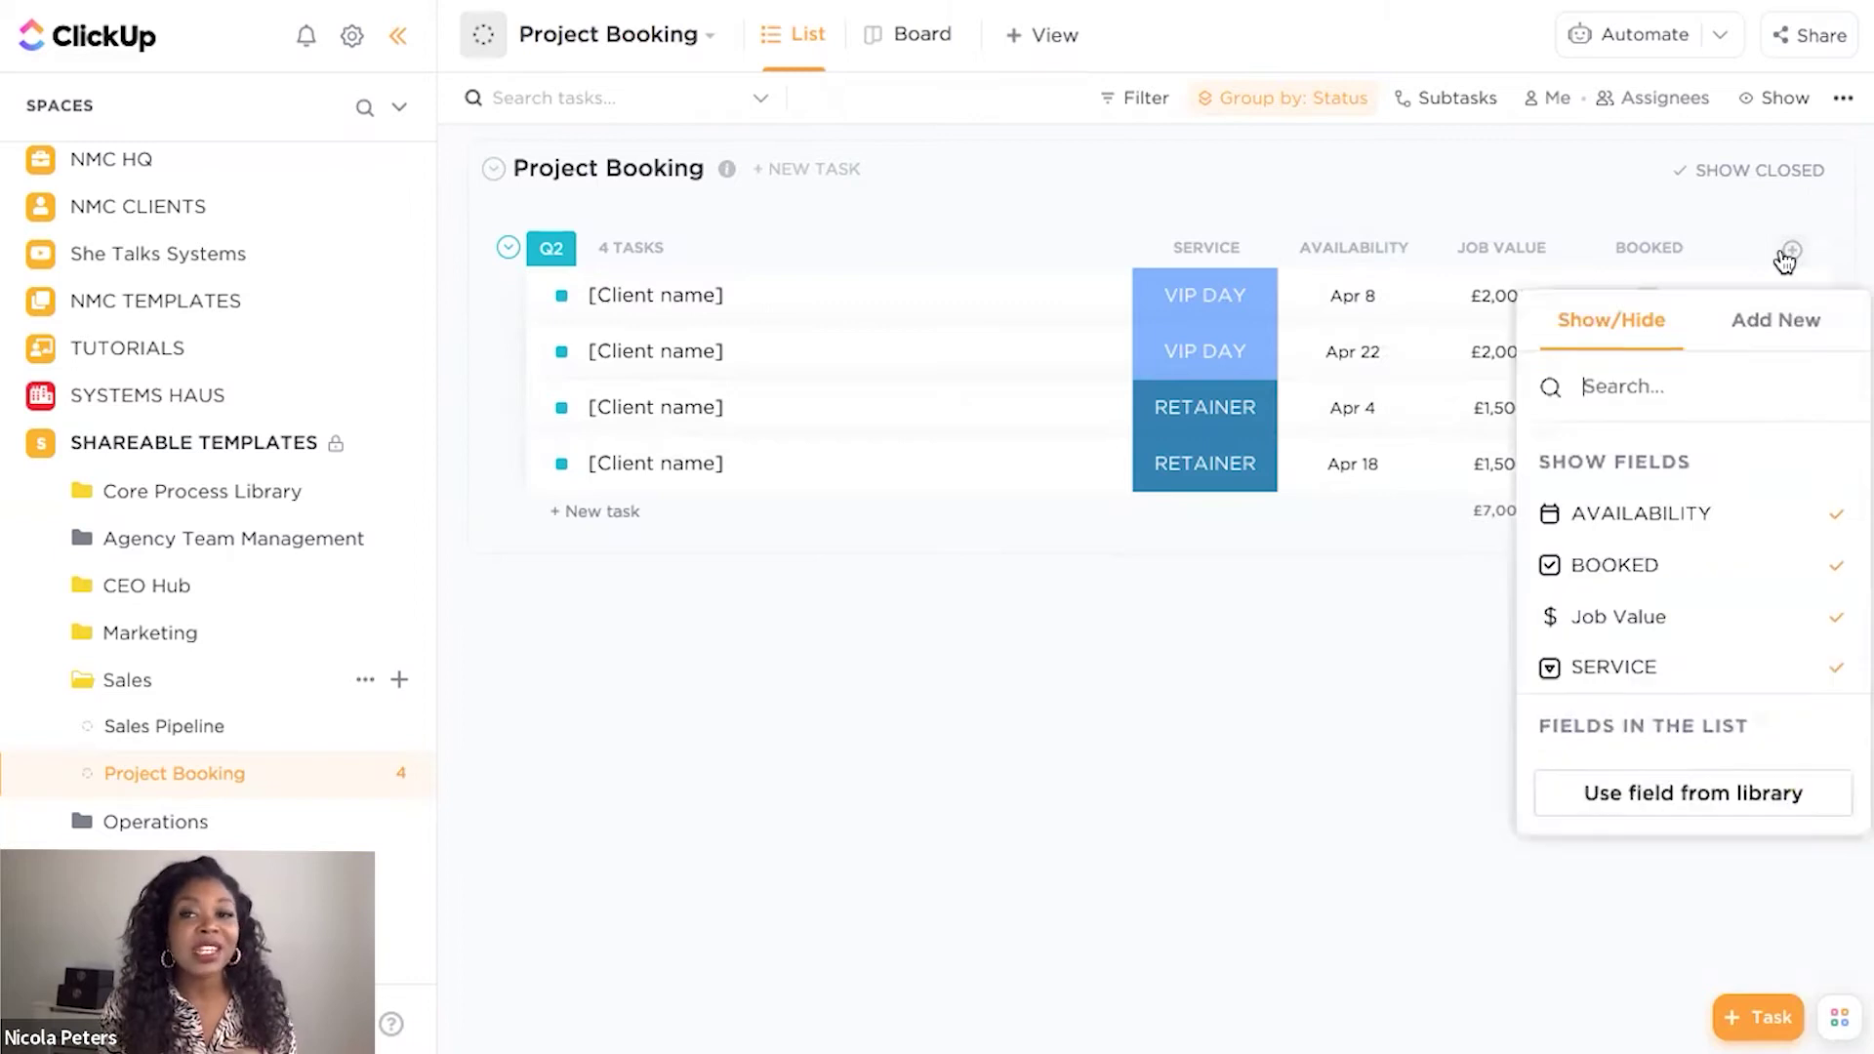
scroll(1665, 702, "down", 1)
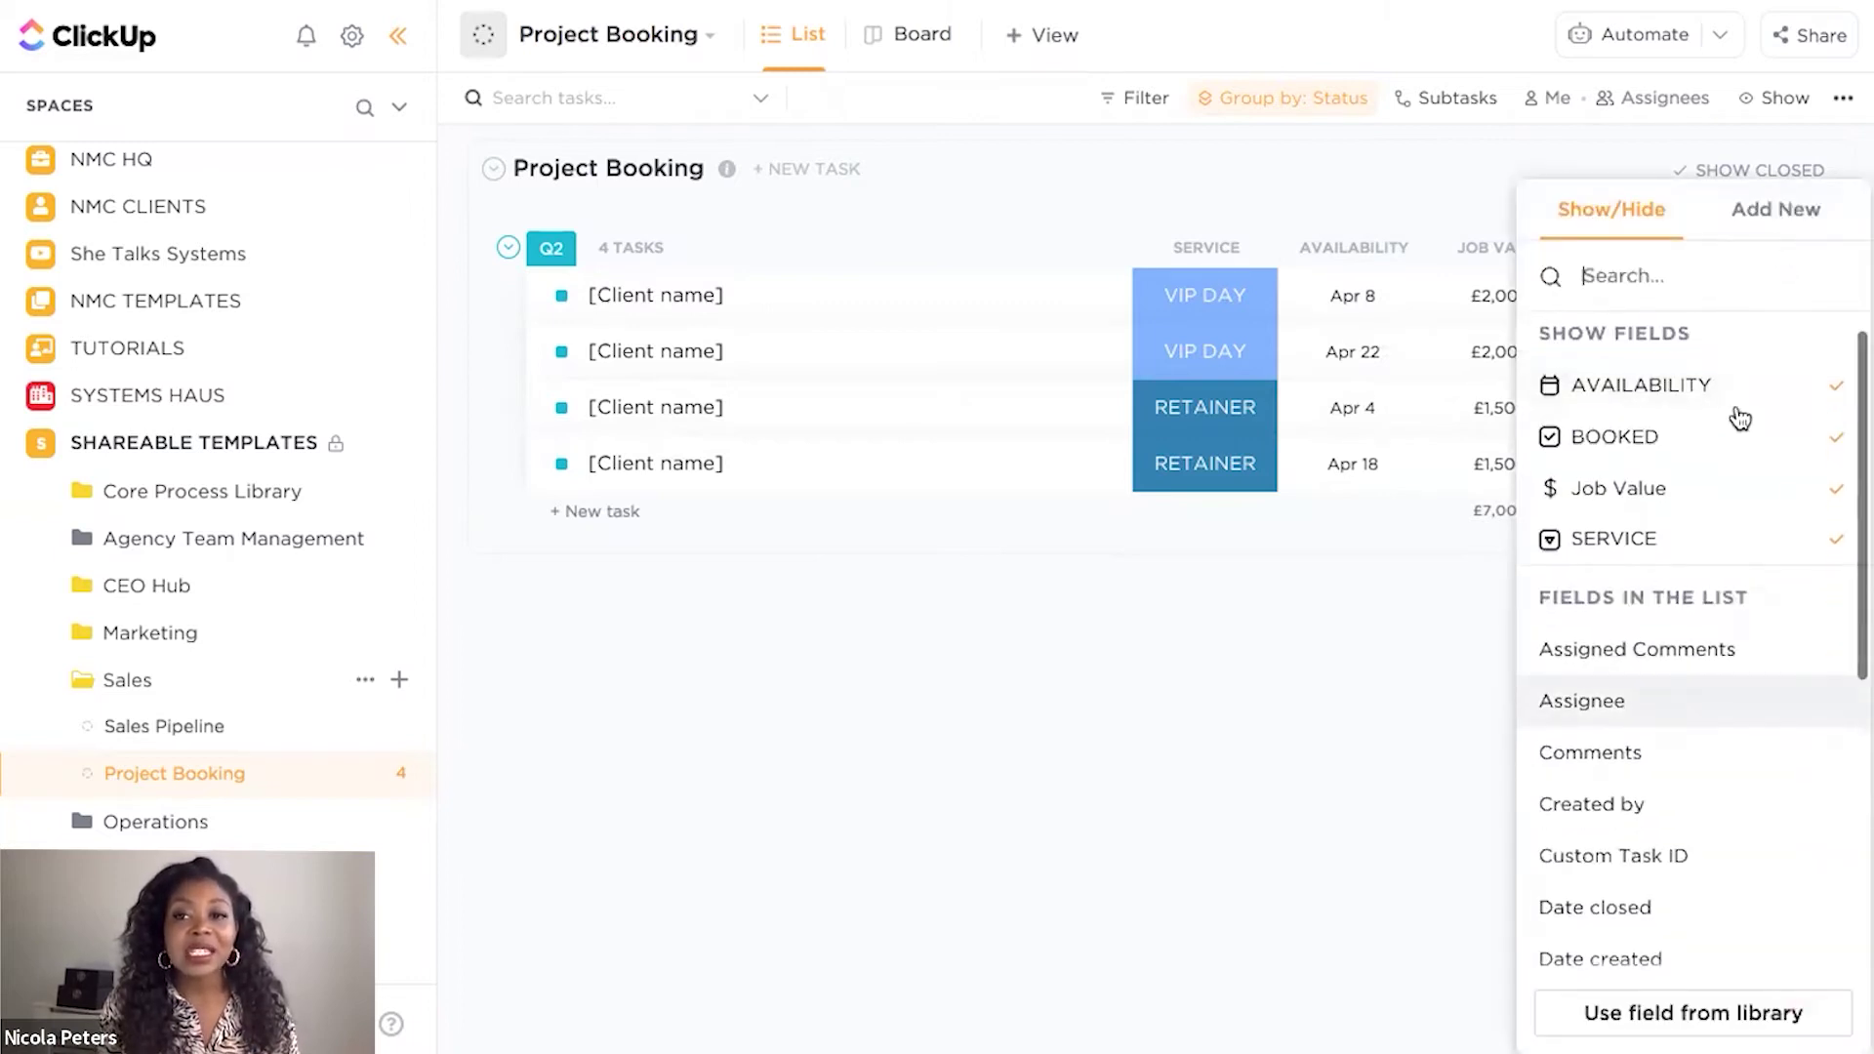
left_click(1787, 223)
mouse_move(1655, 512)
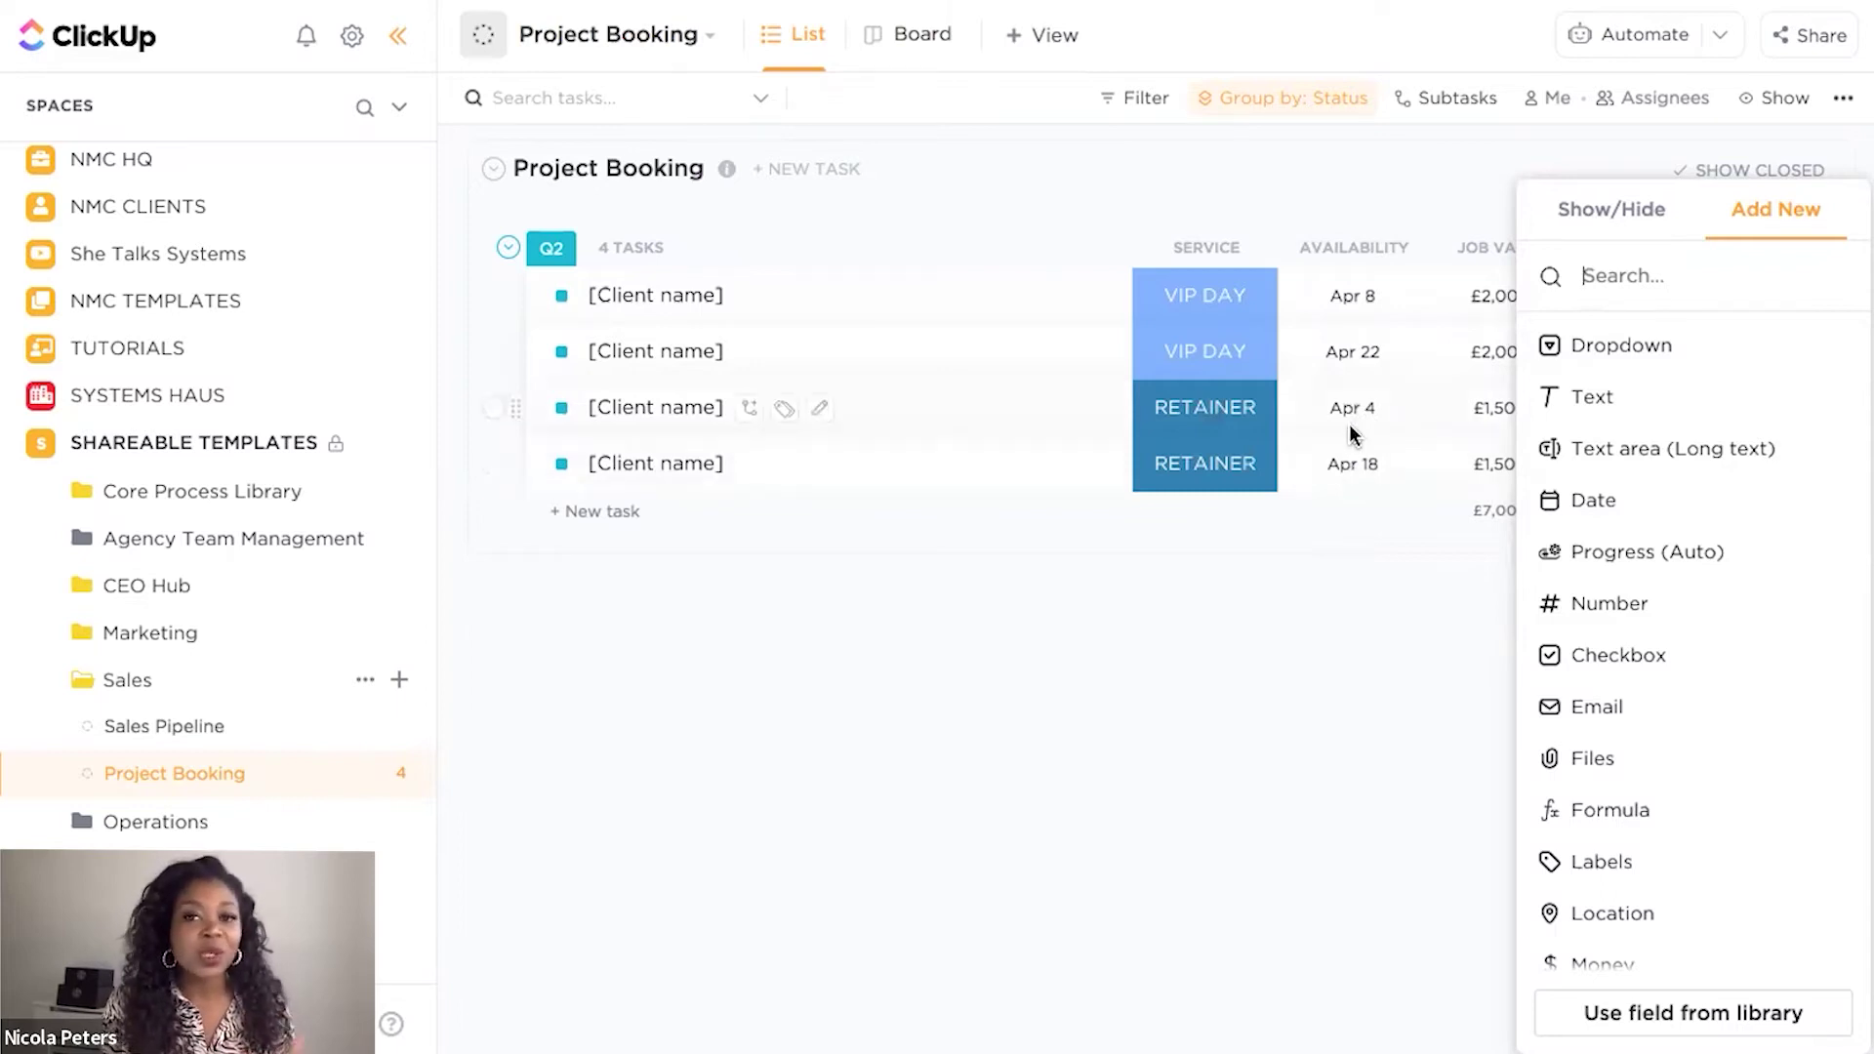
left_click(1323, 672)
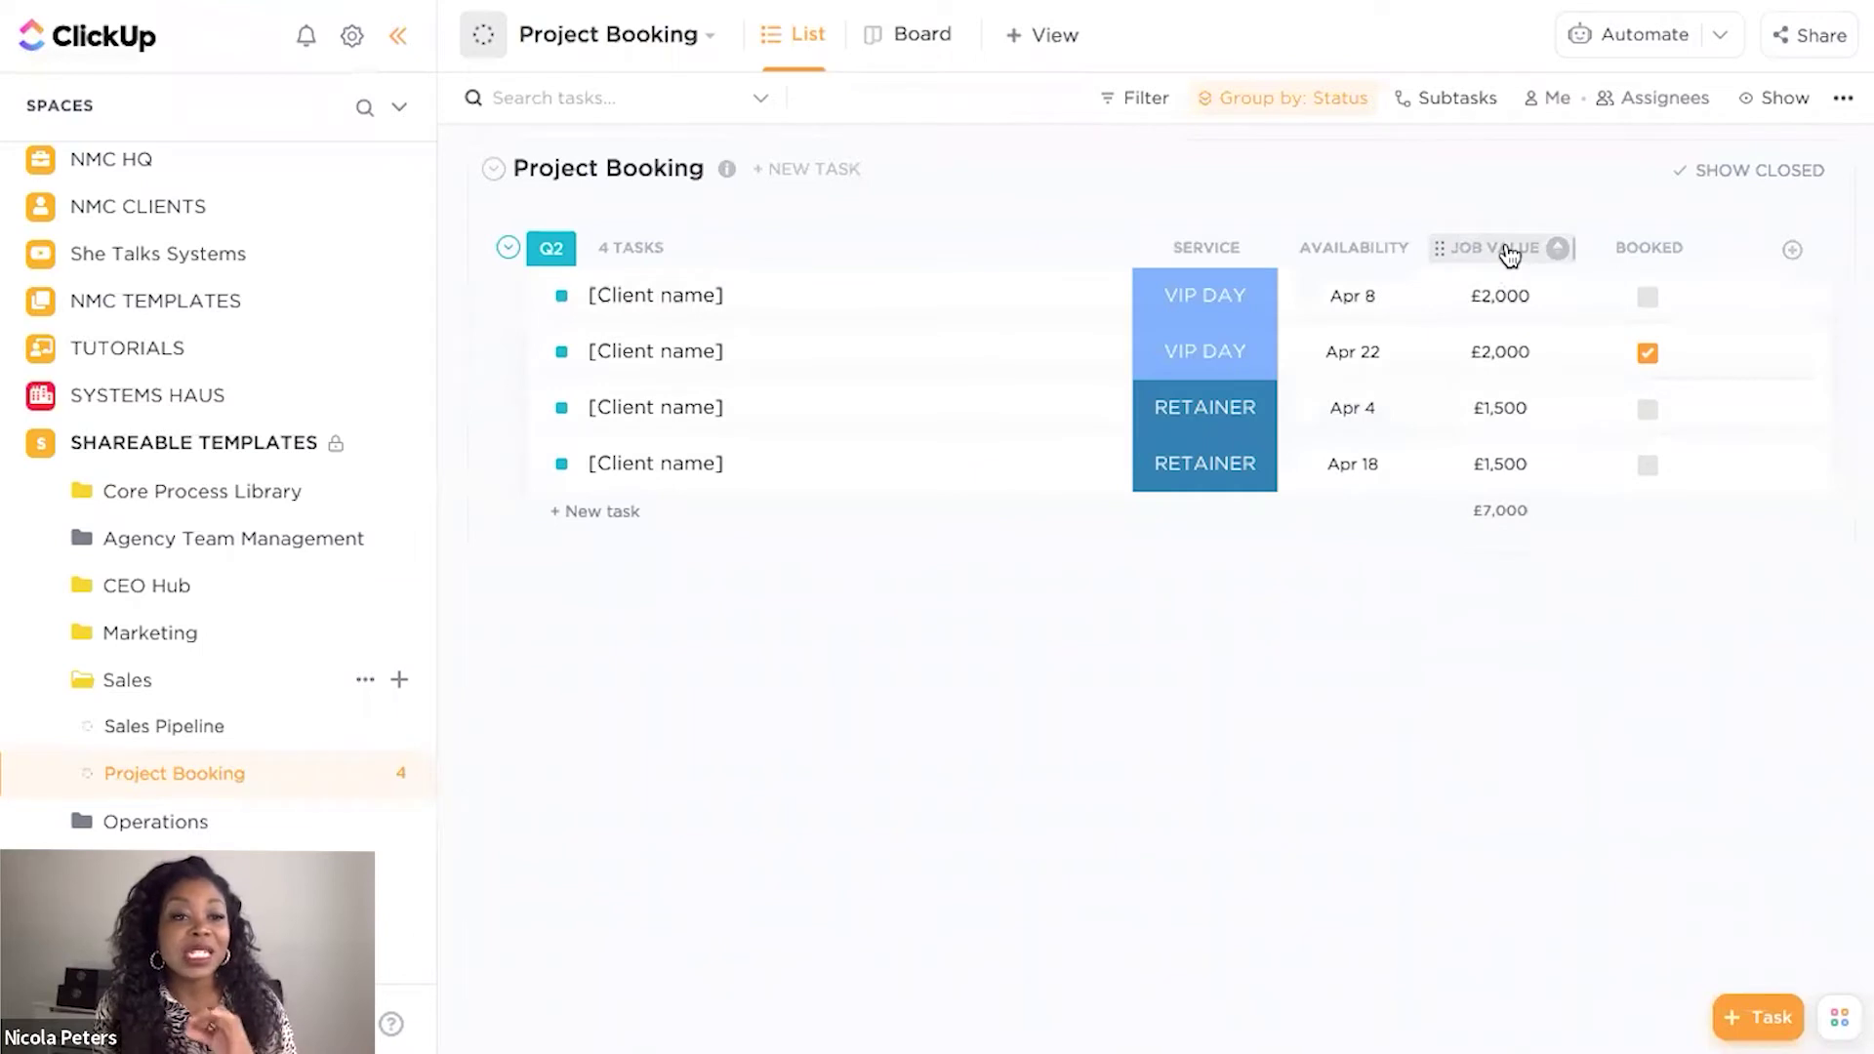
left_click(1793, 256)
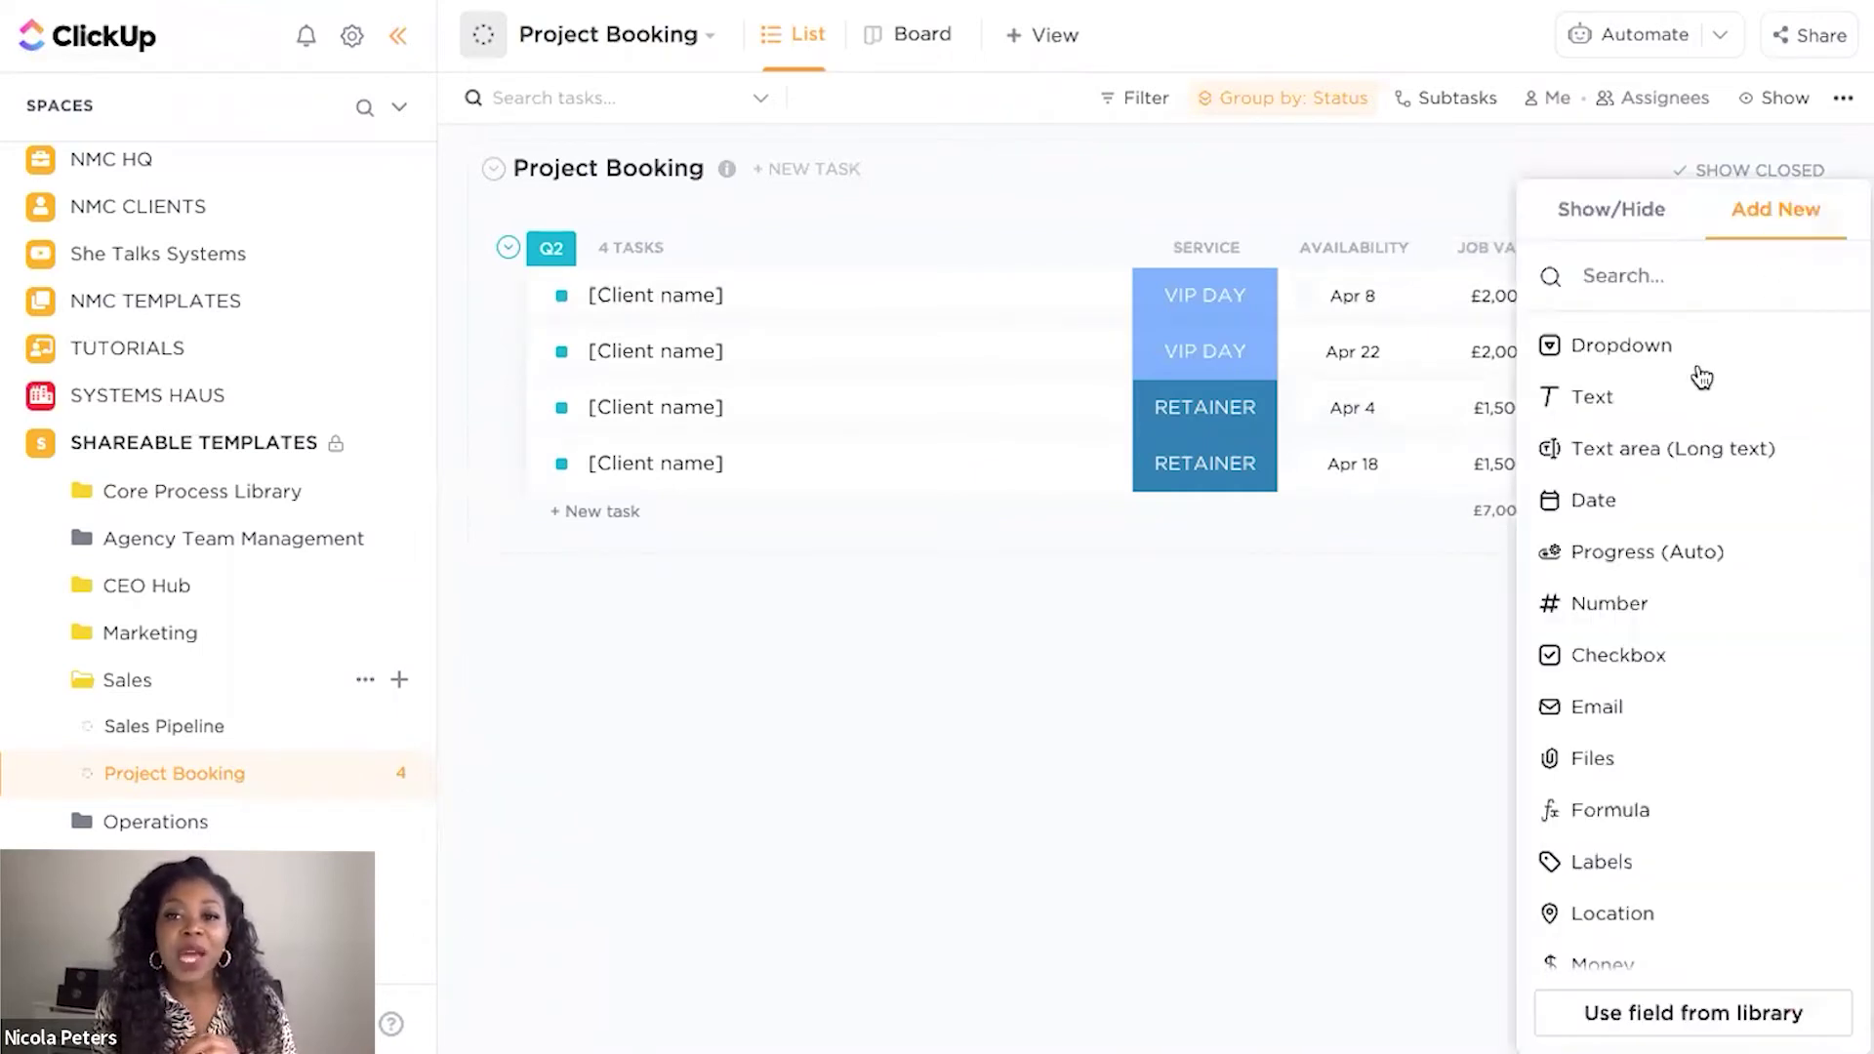
scroll(1704, 613, "down", 3)
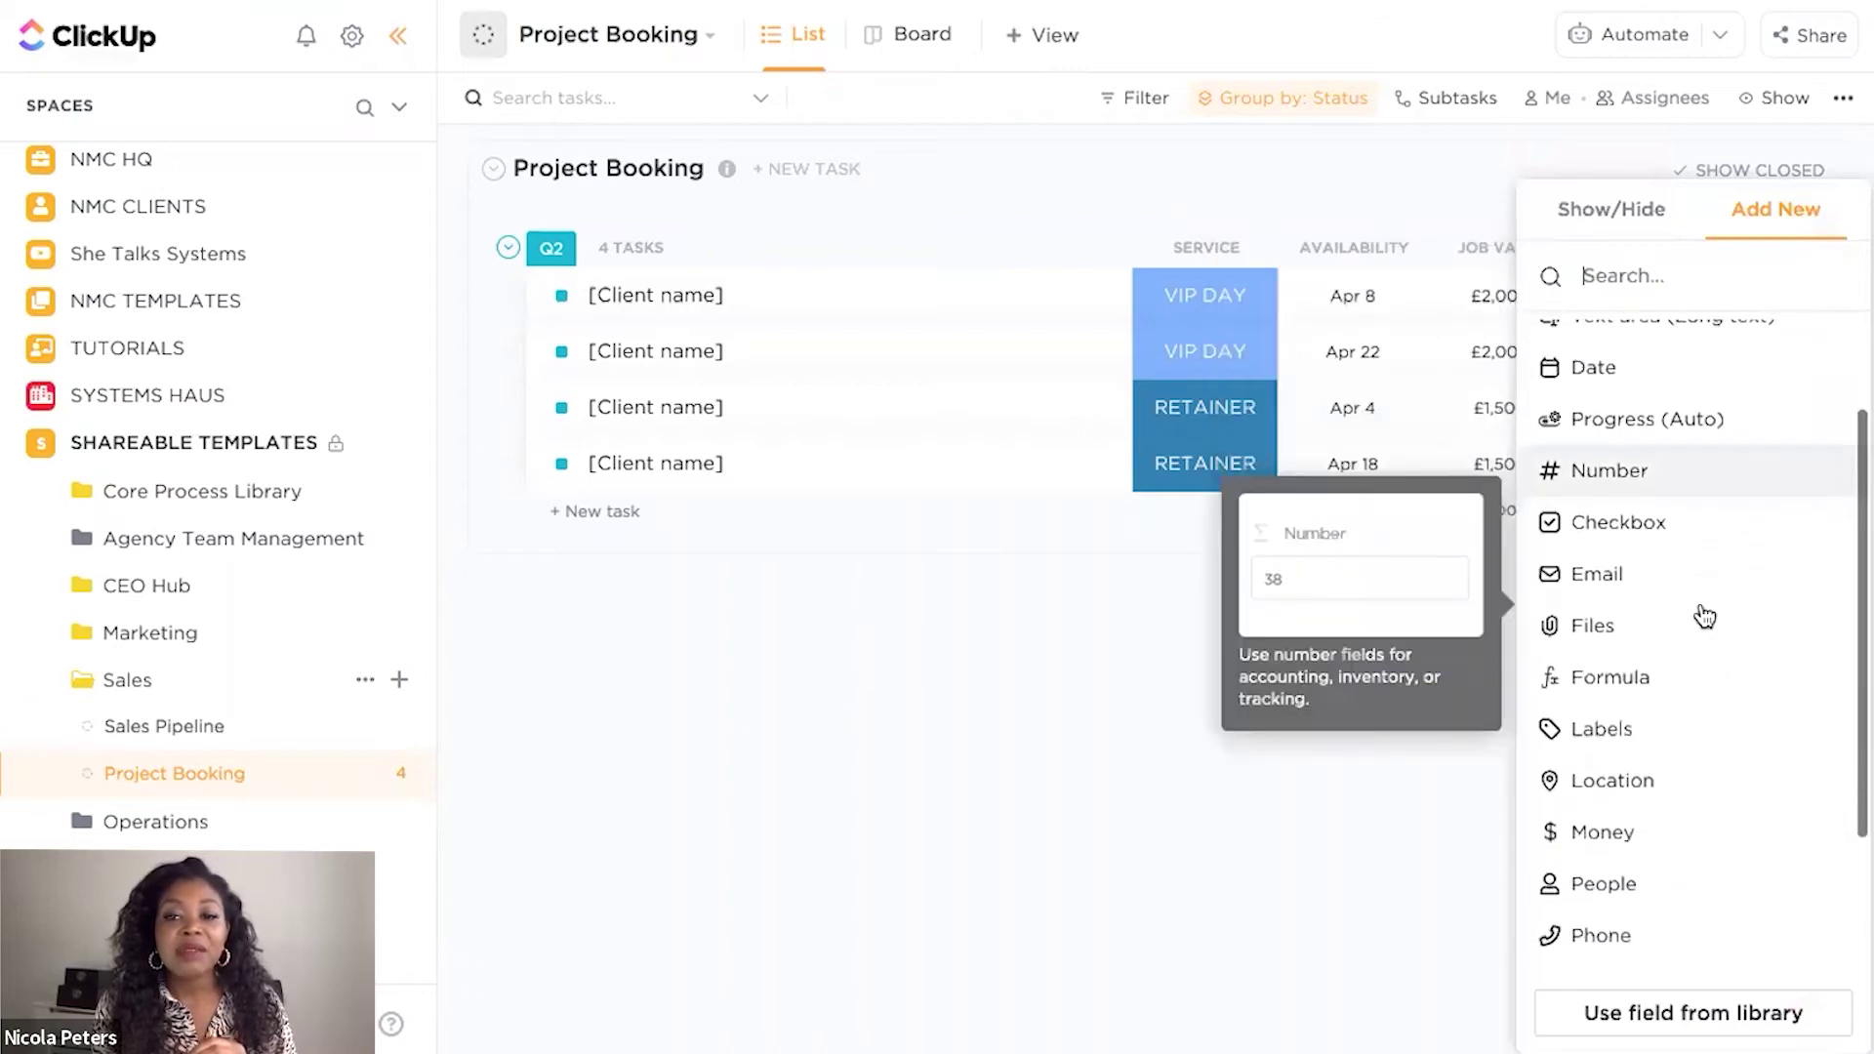
left_click(1612, 832)
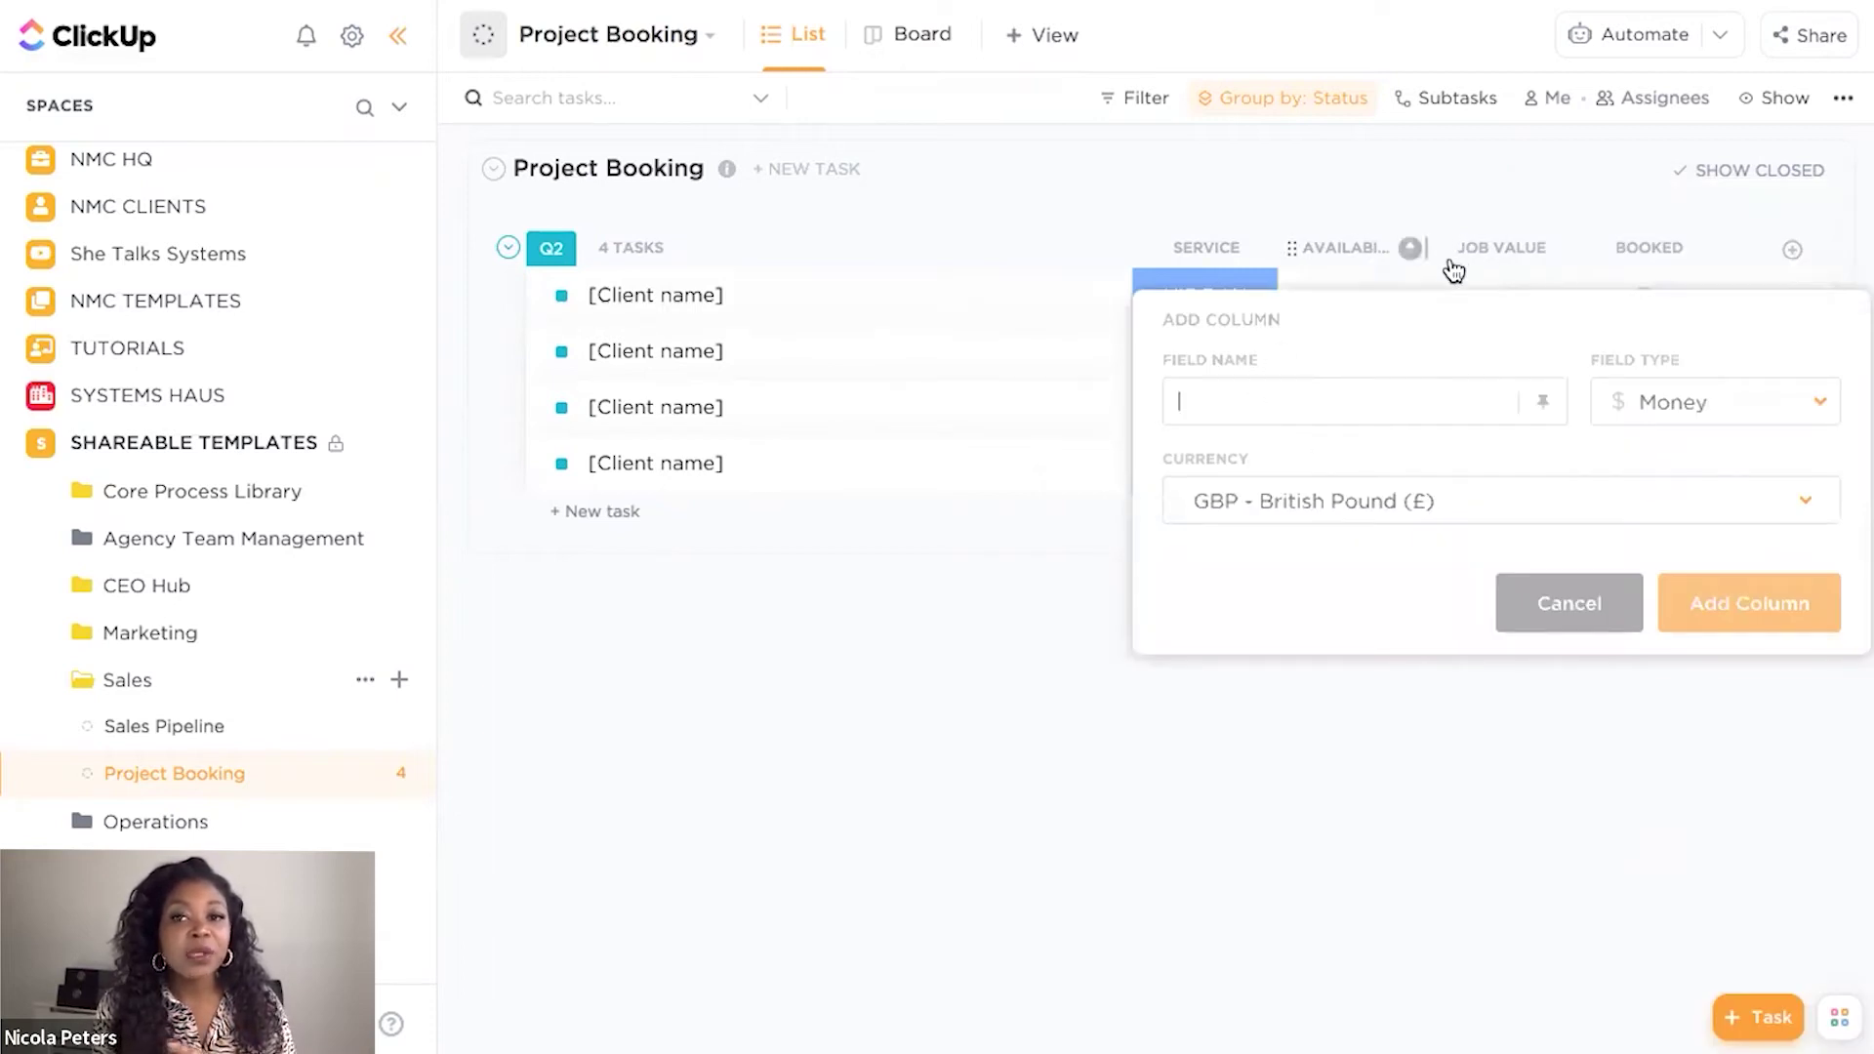
left_click(1533, 597)
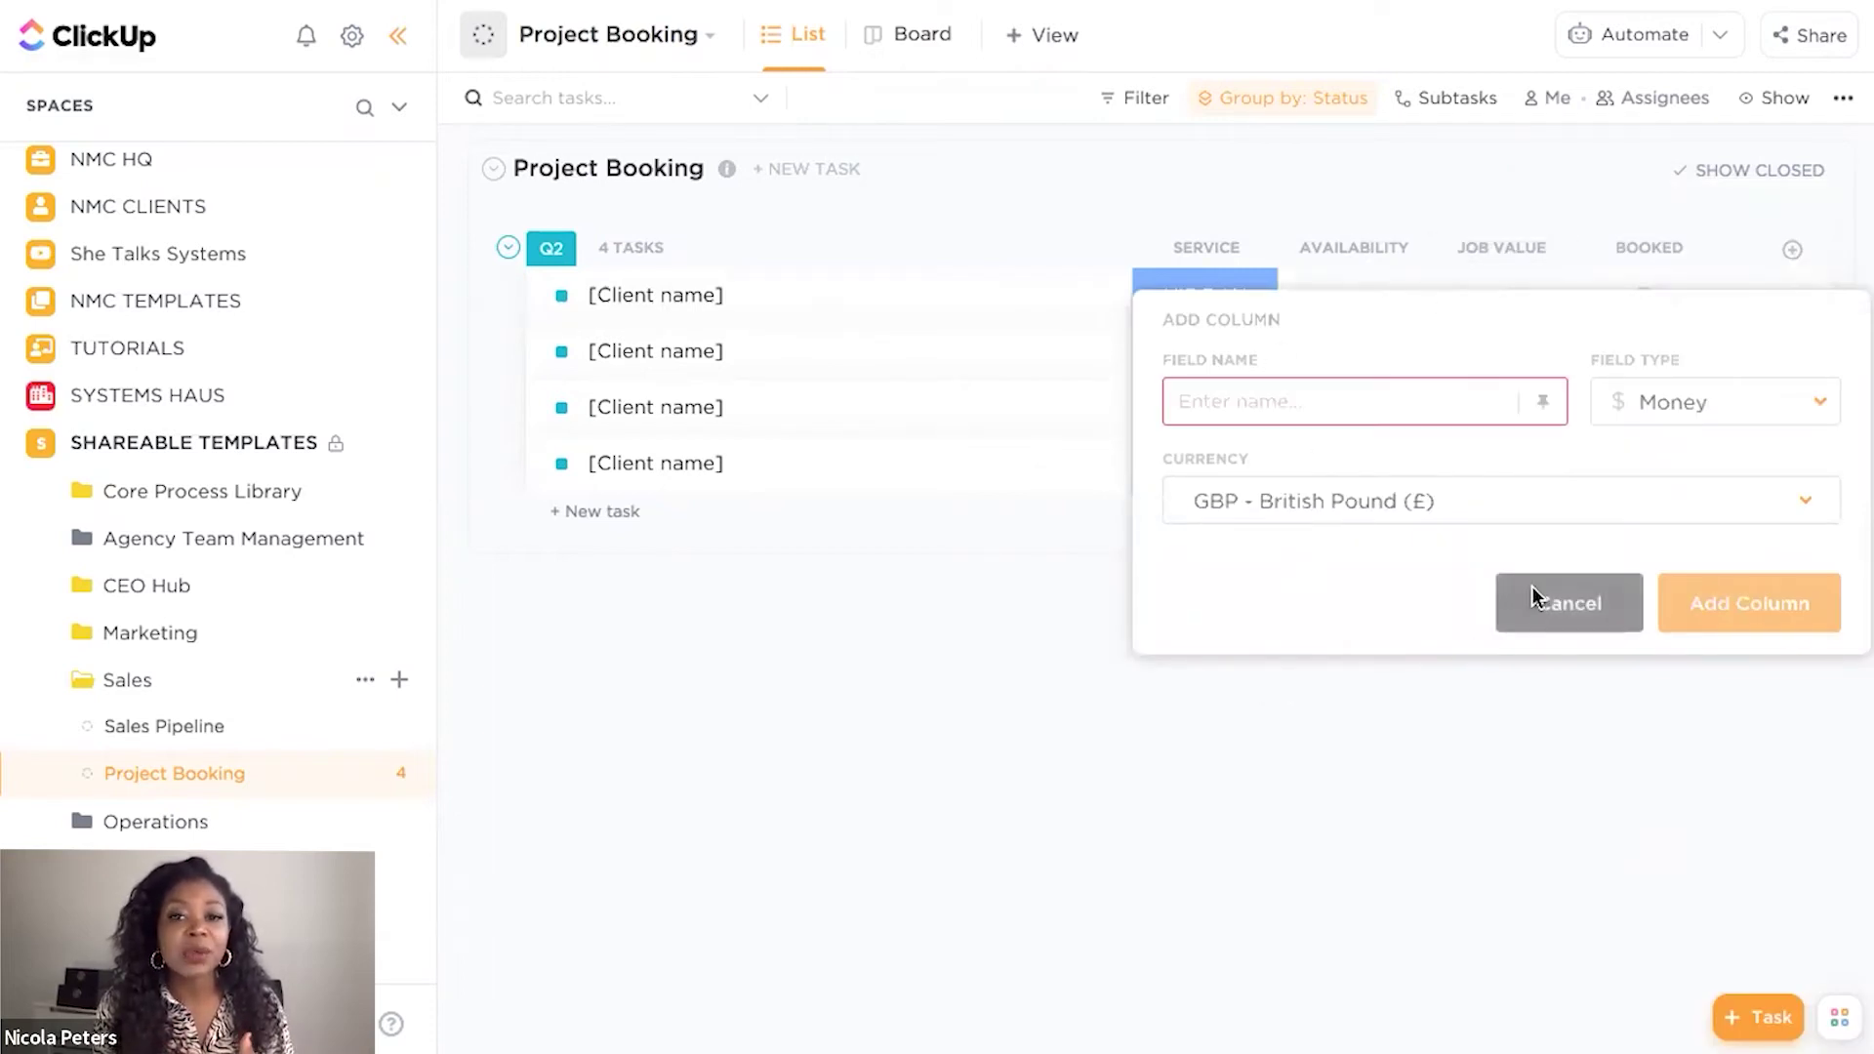
left_click(1267, 719)
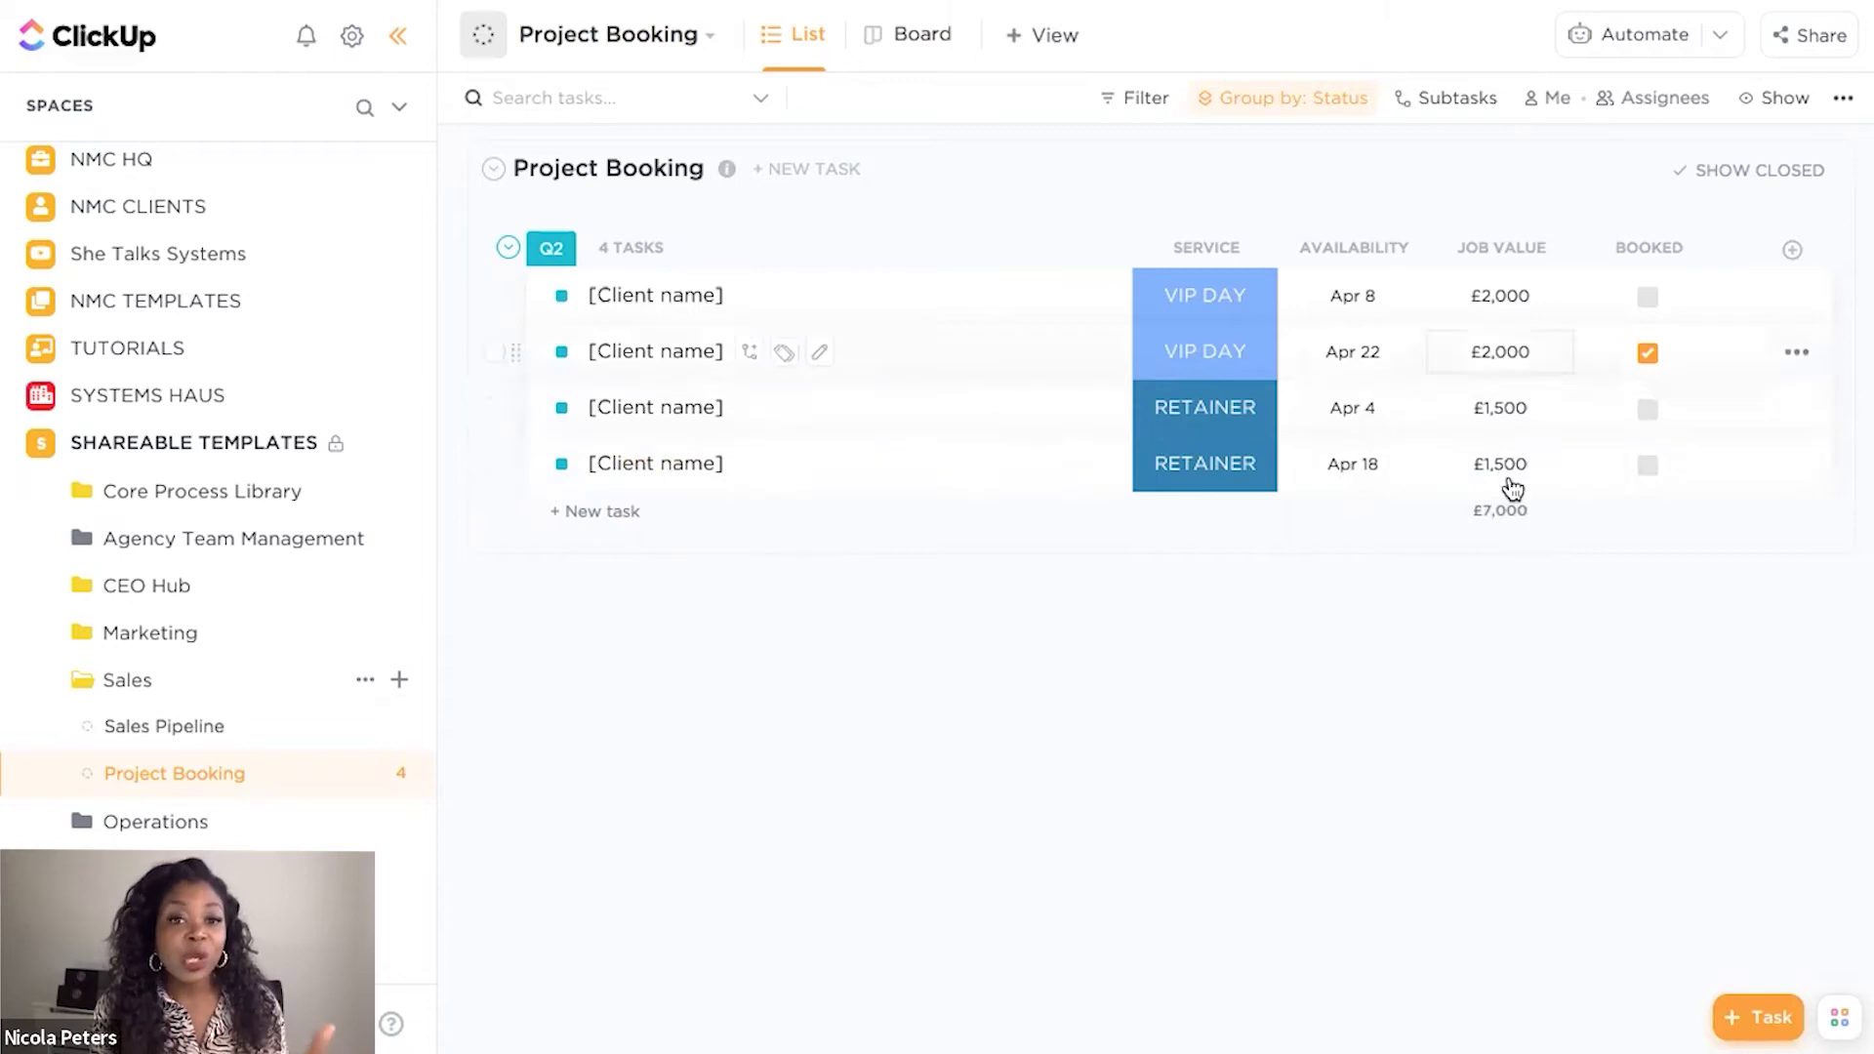
- Duplicate the Apr 4 and Apr 18 RETAINER tasks into Shareable Templates › Sales › Project Booking
left_click(632, 518)
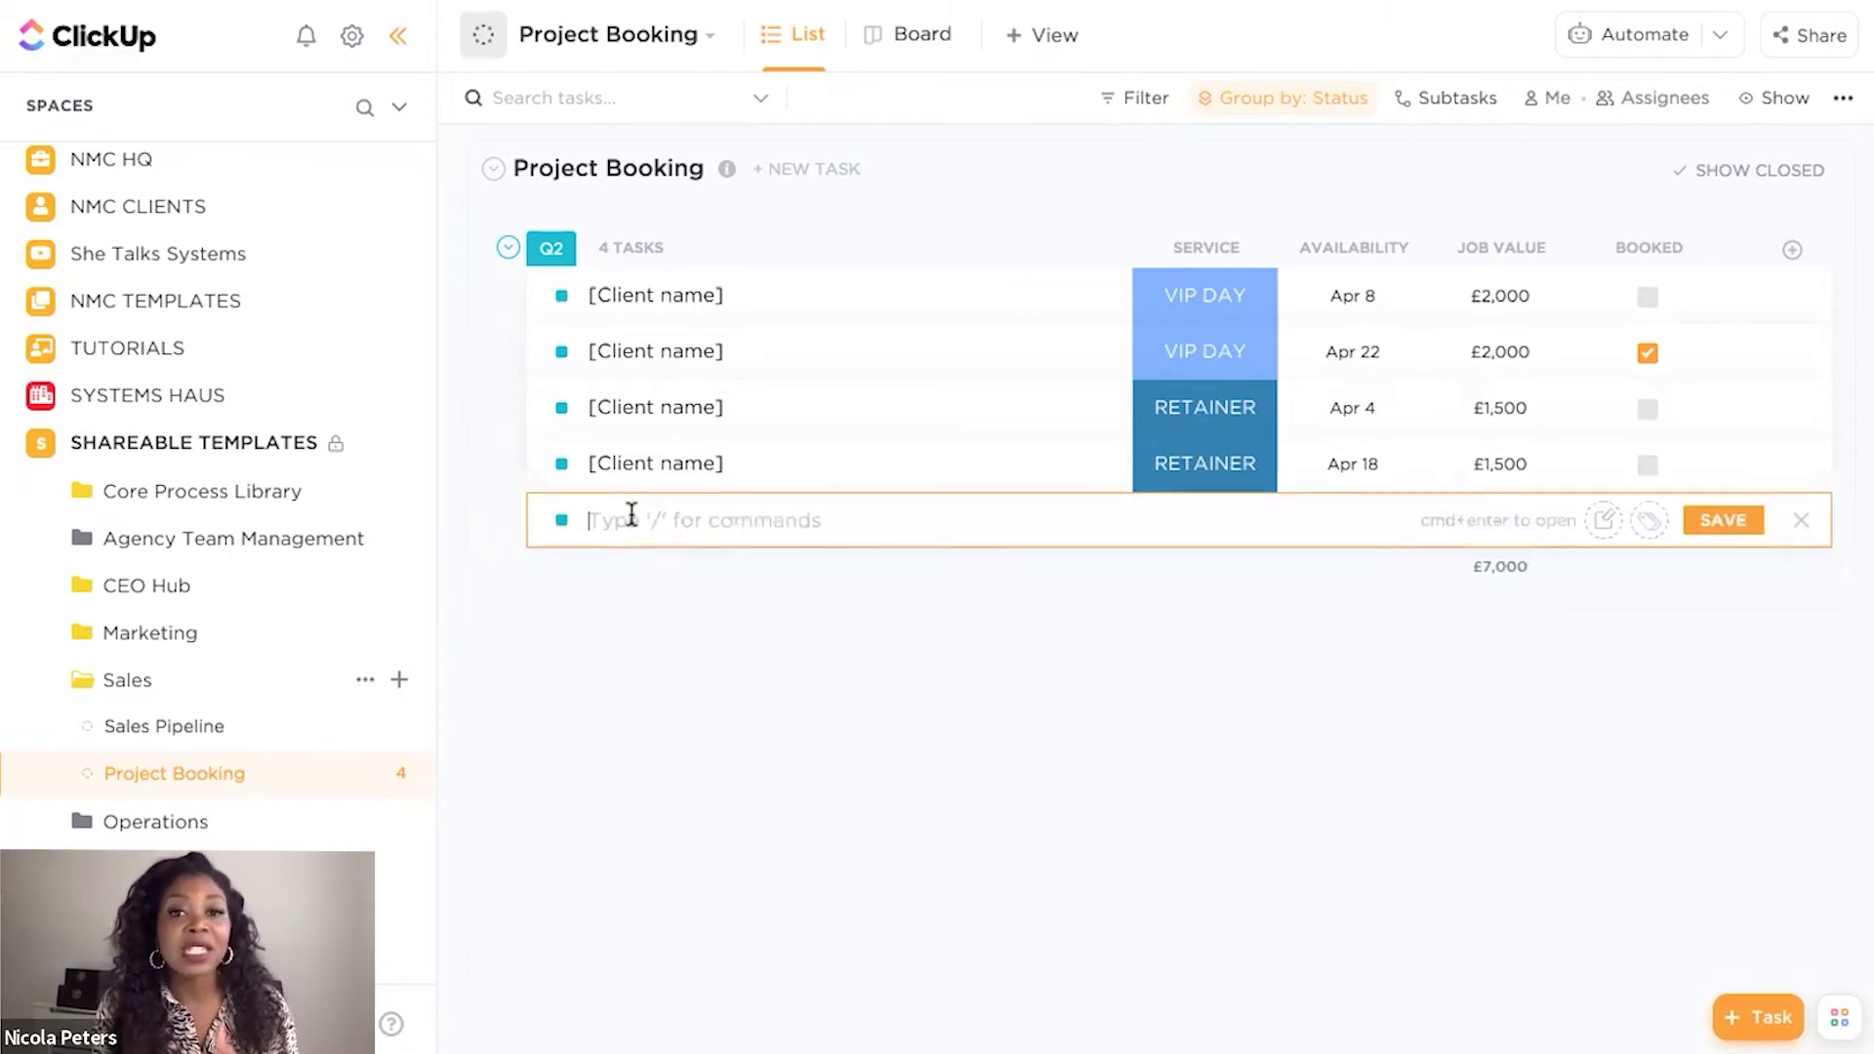
left_click(629, 672)
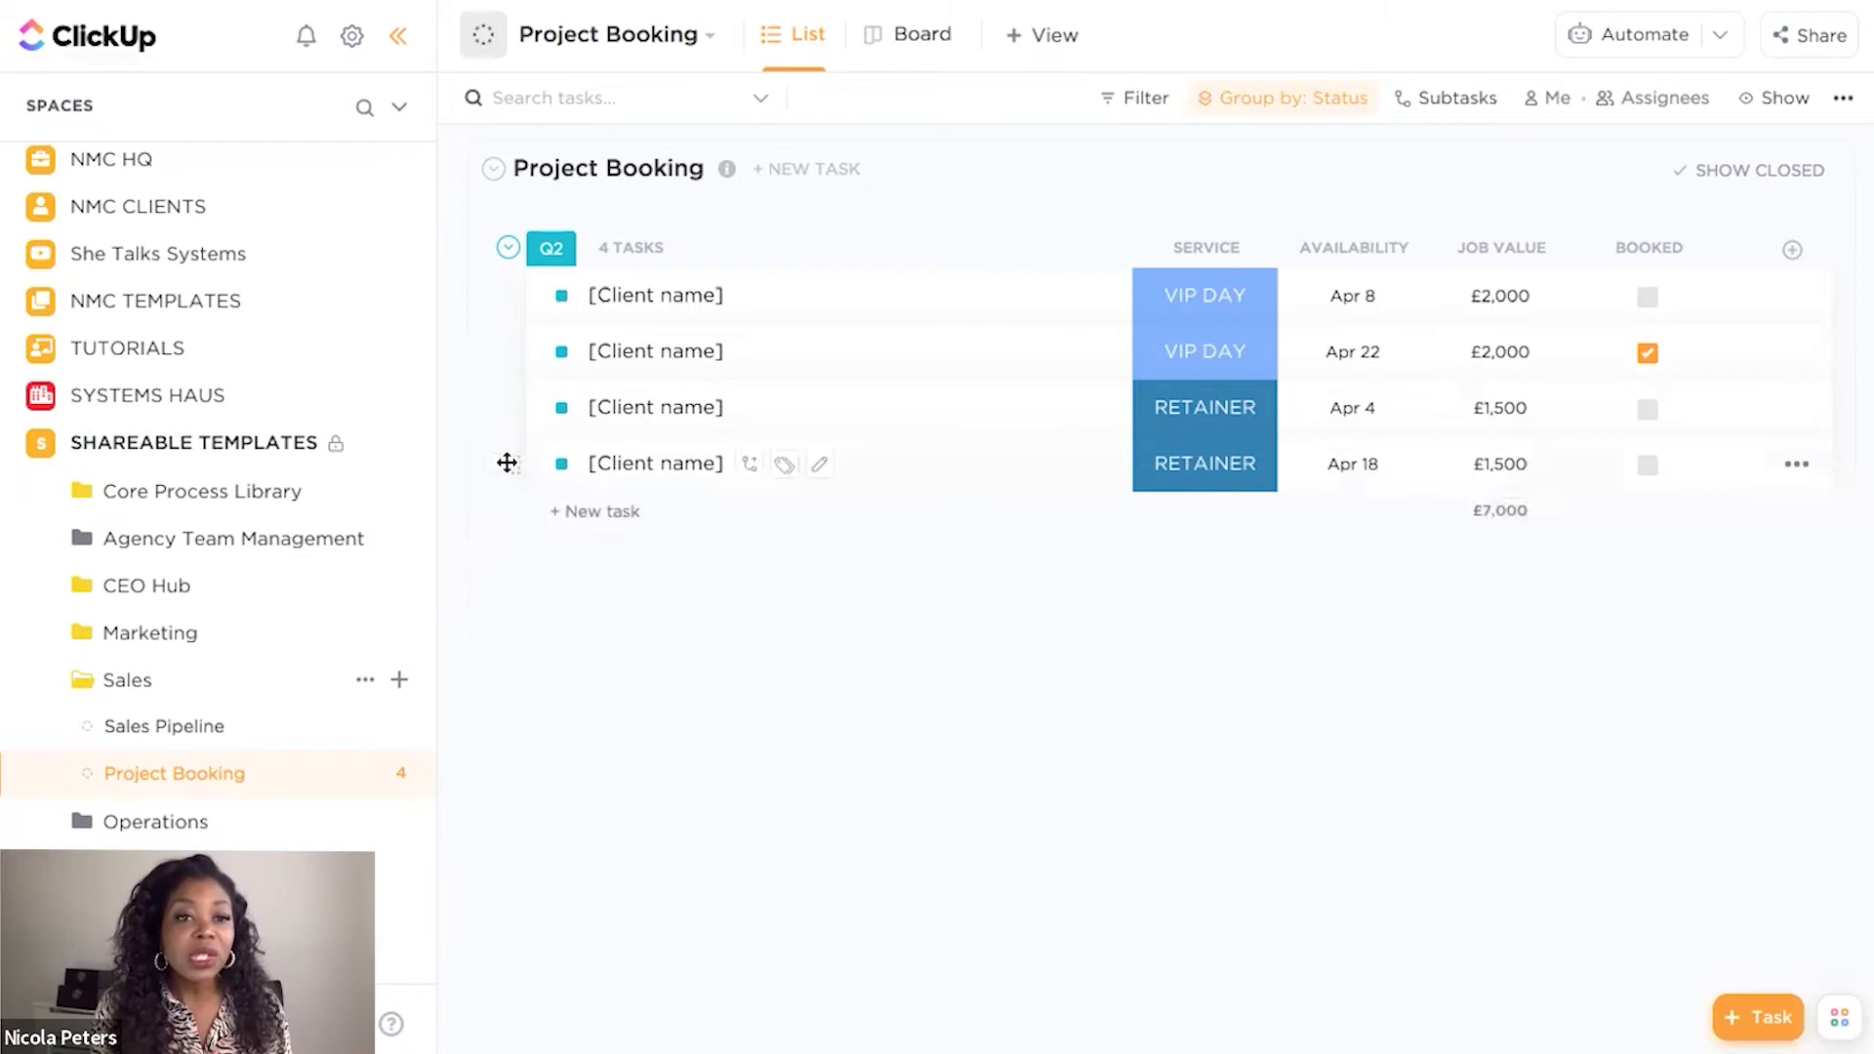
left_click(493, 466)
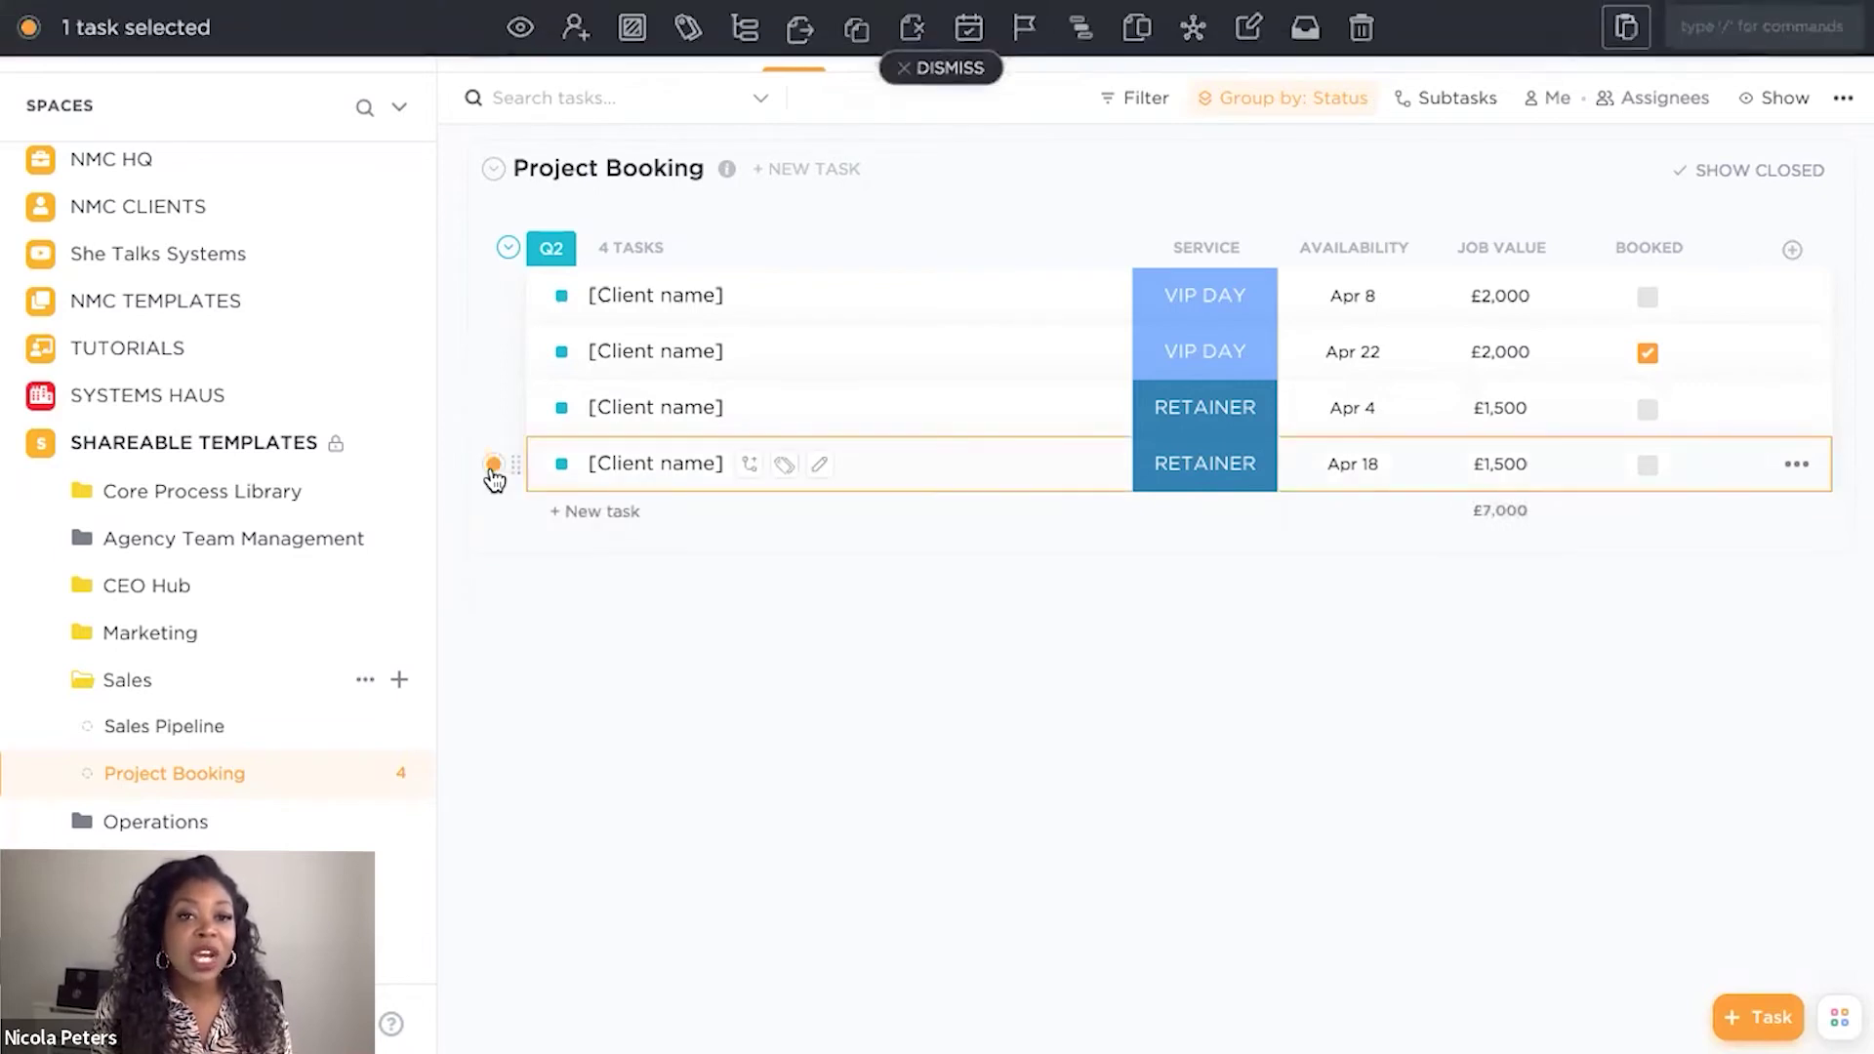
left_click(493, 410)
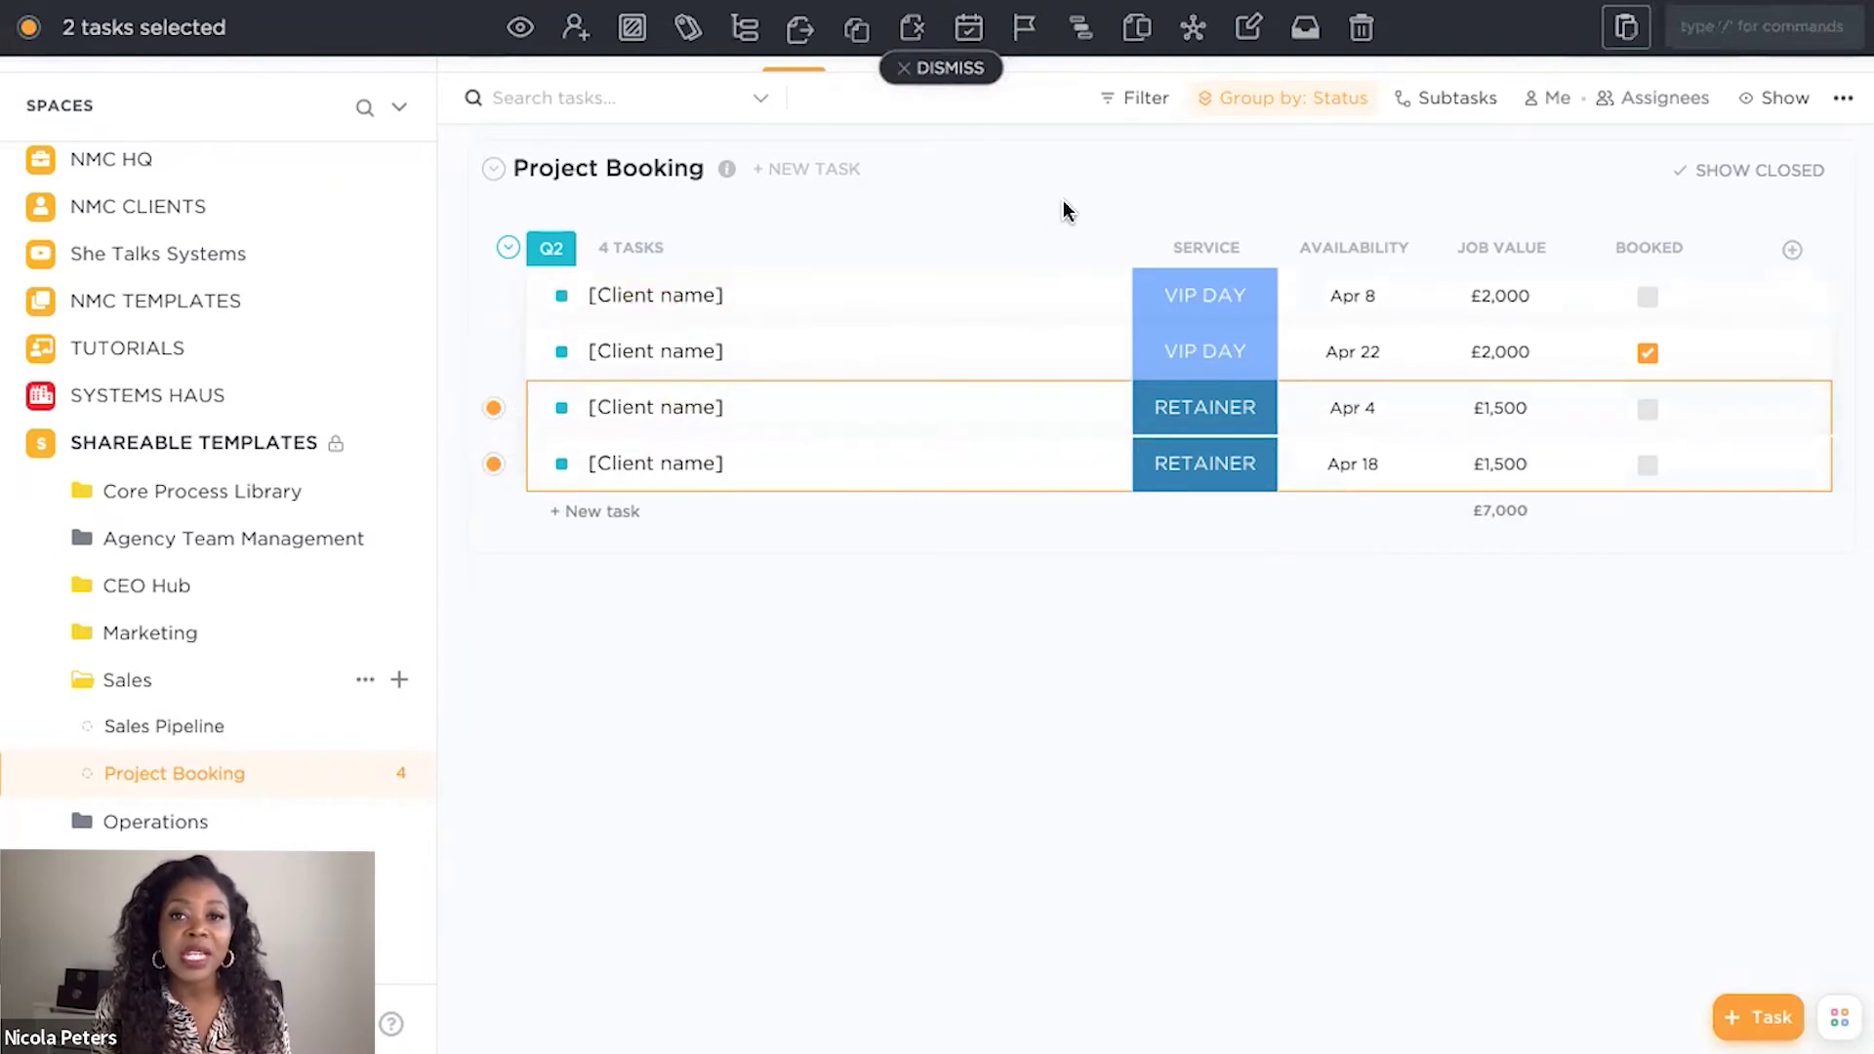
left_click(849, 29)
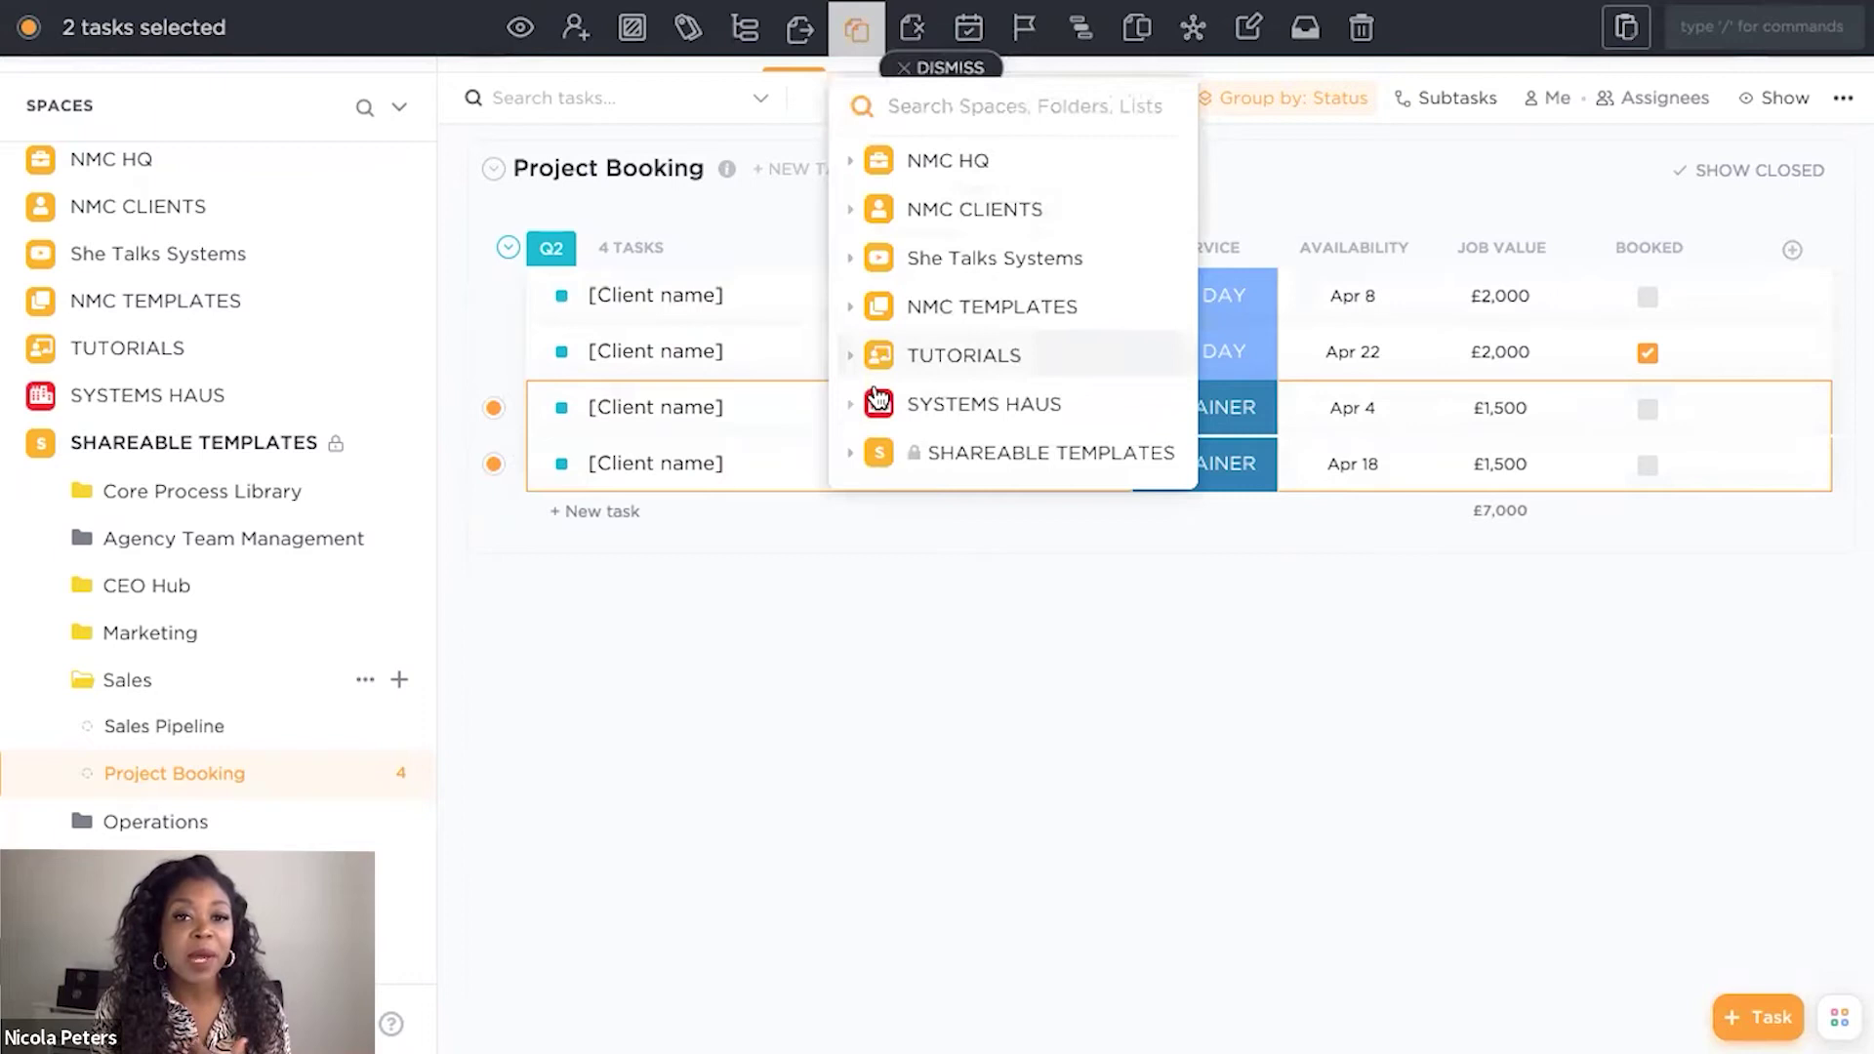
left_click(851, 455)
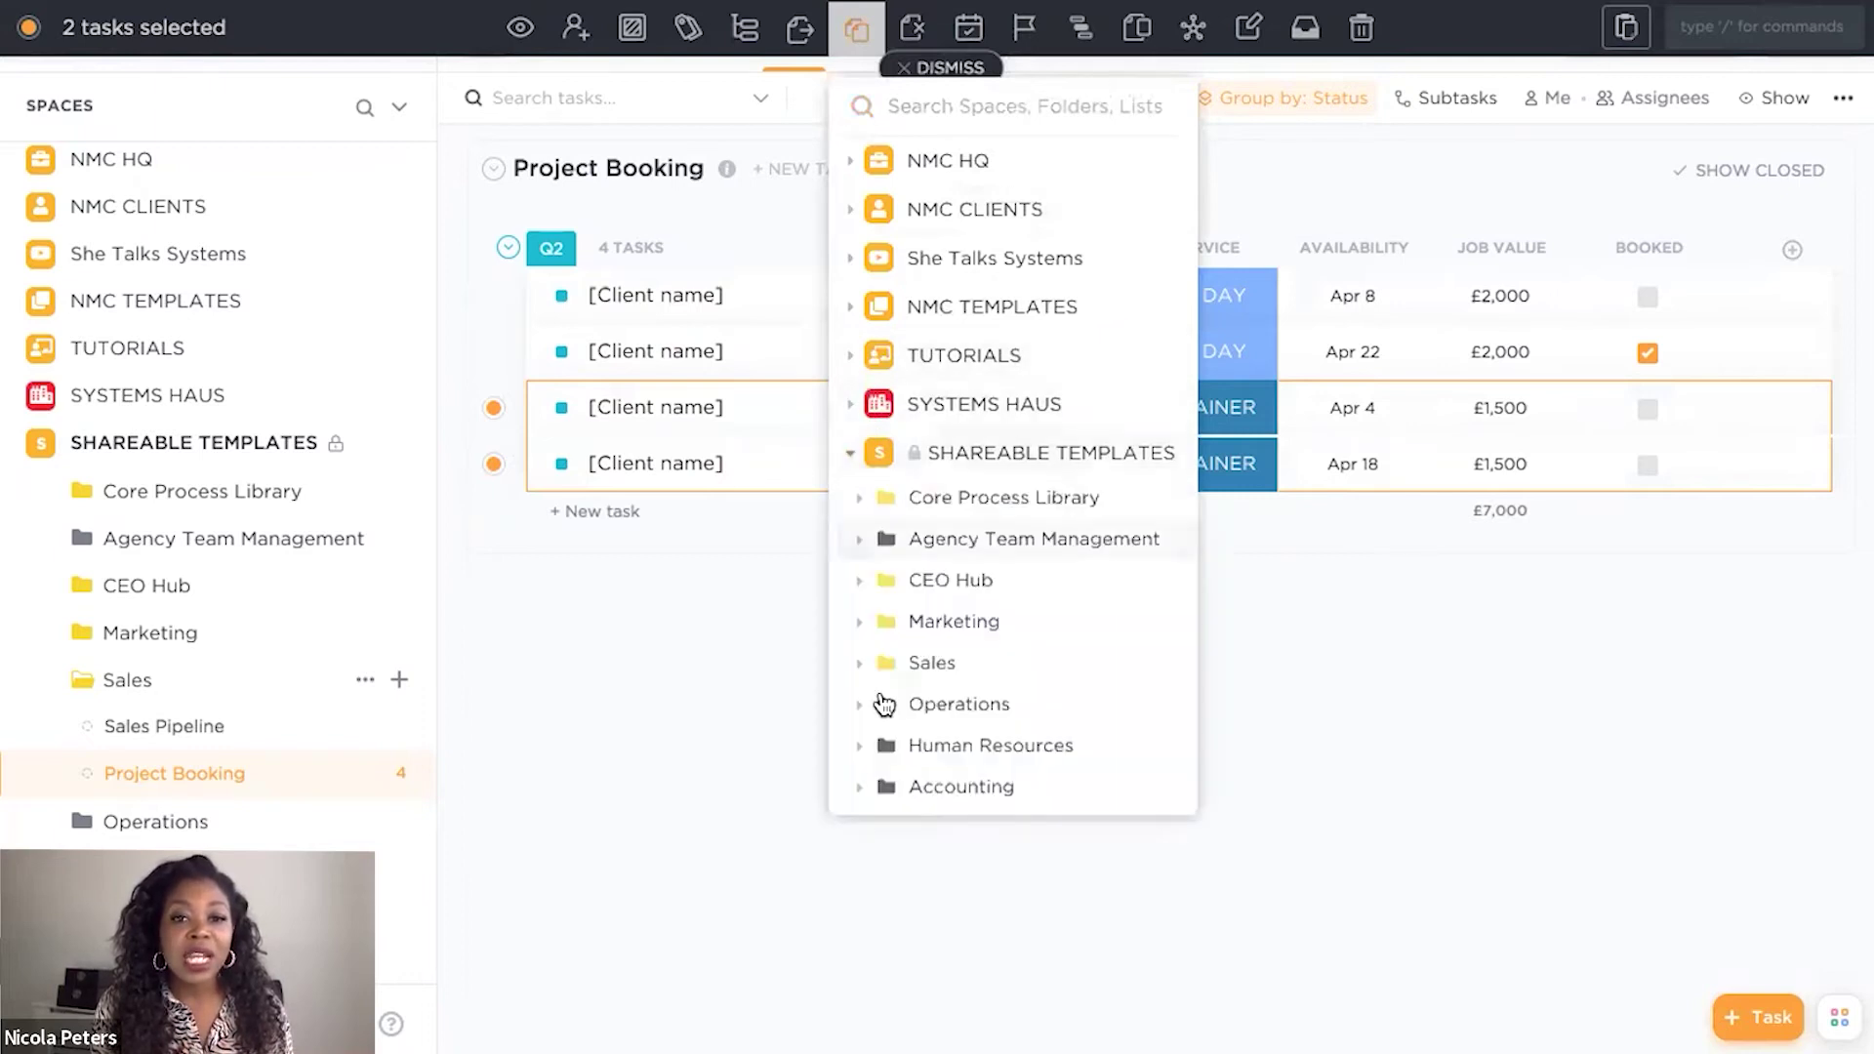
left_click(859, 663)
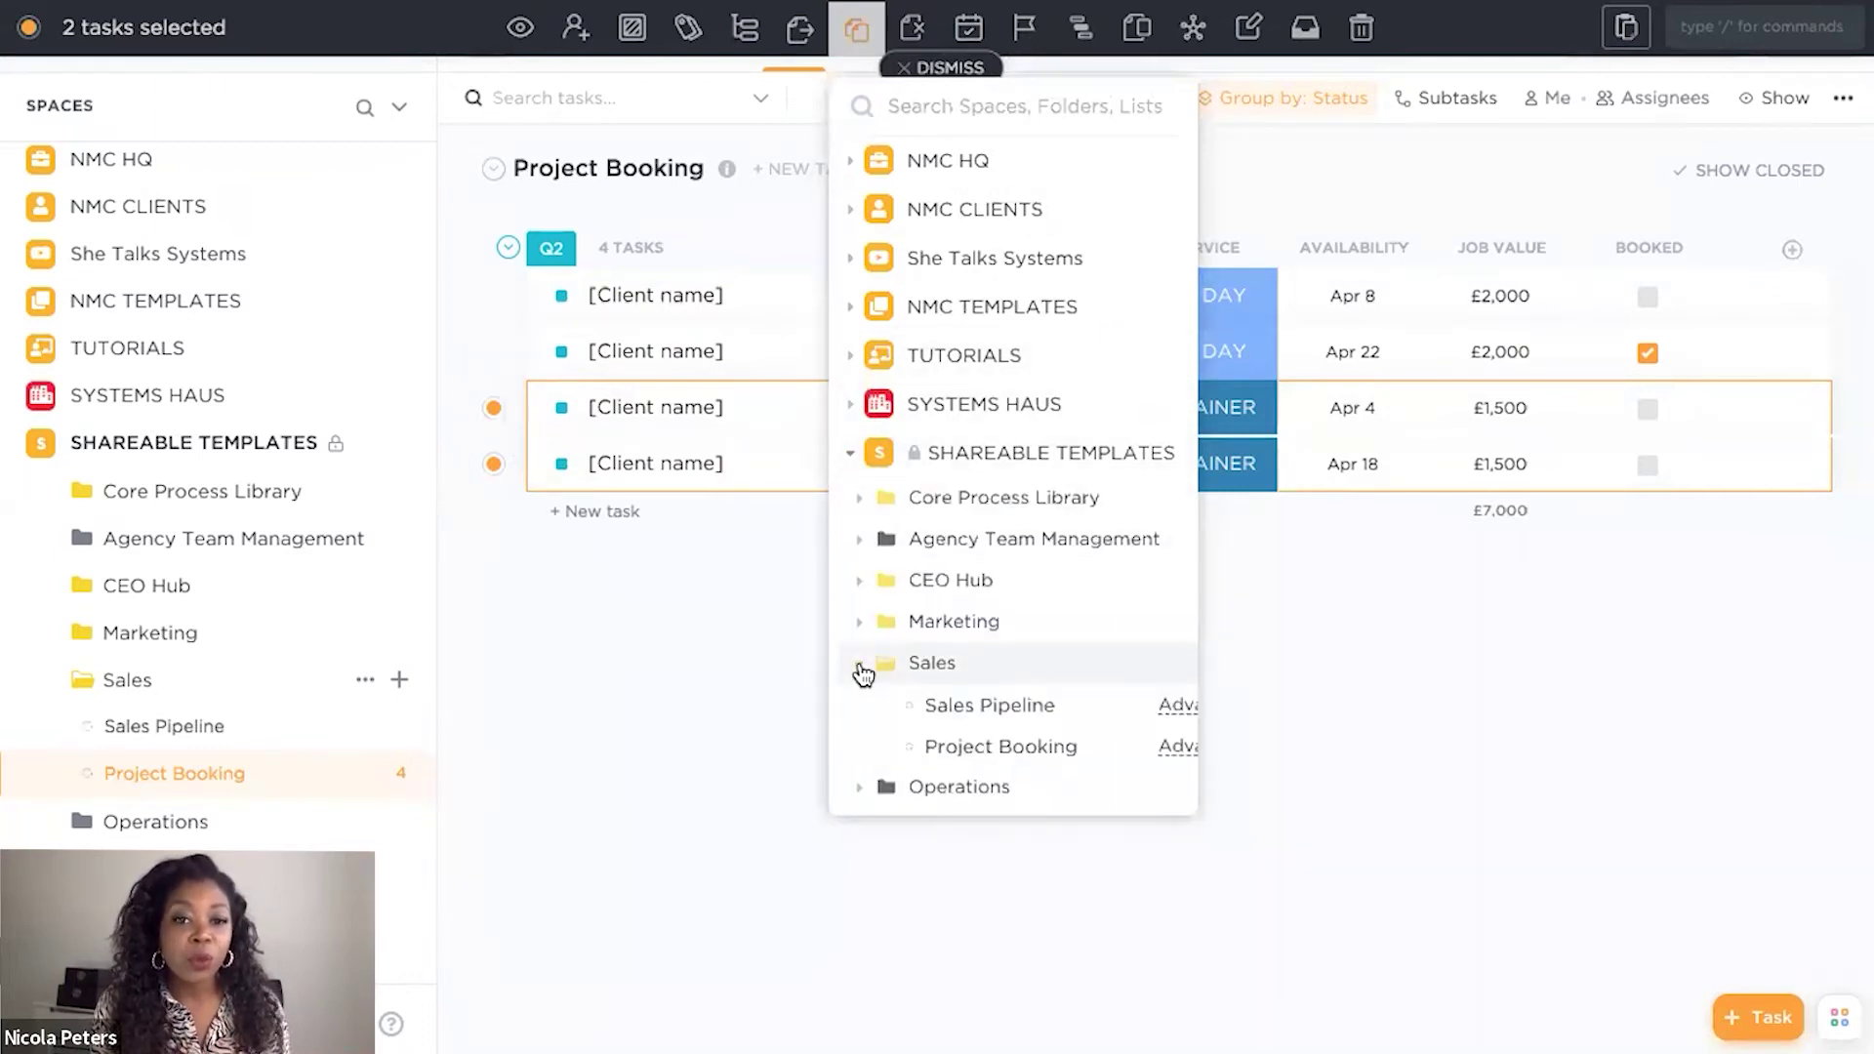
left_click(953, 748)
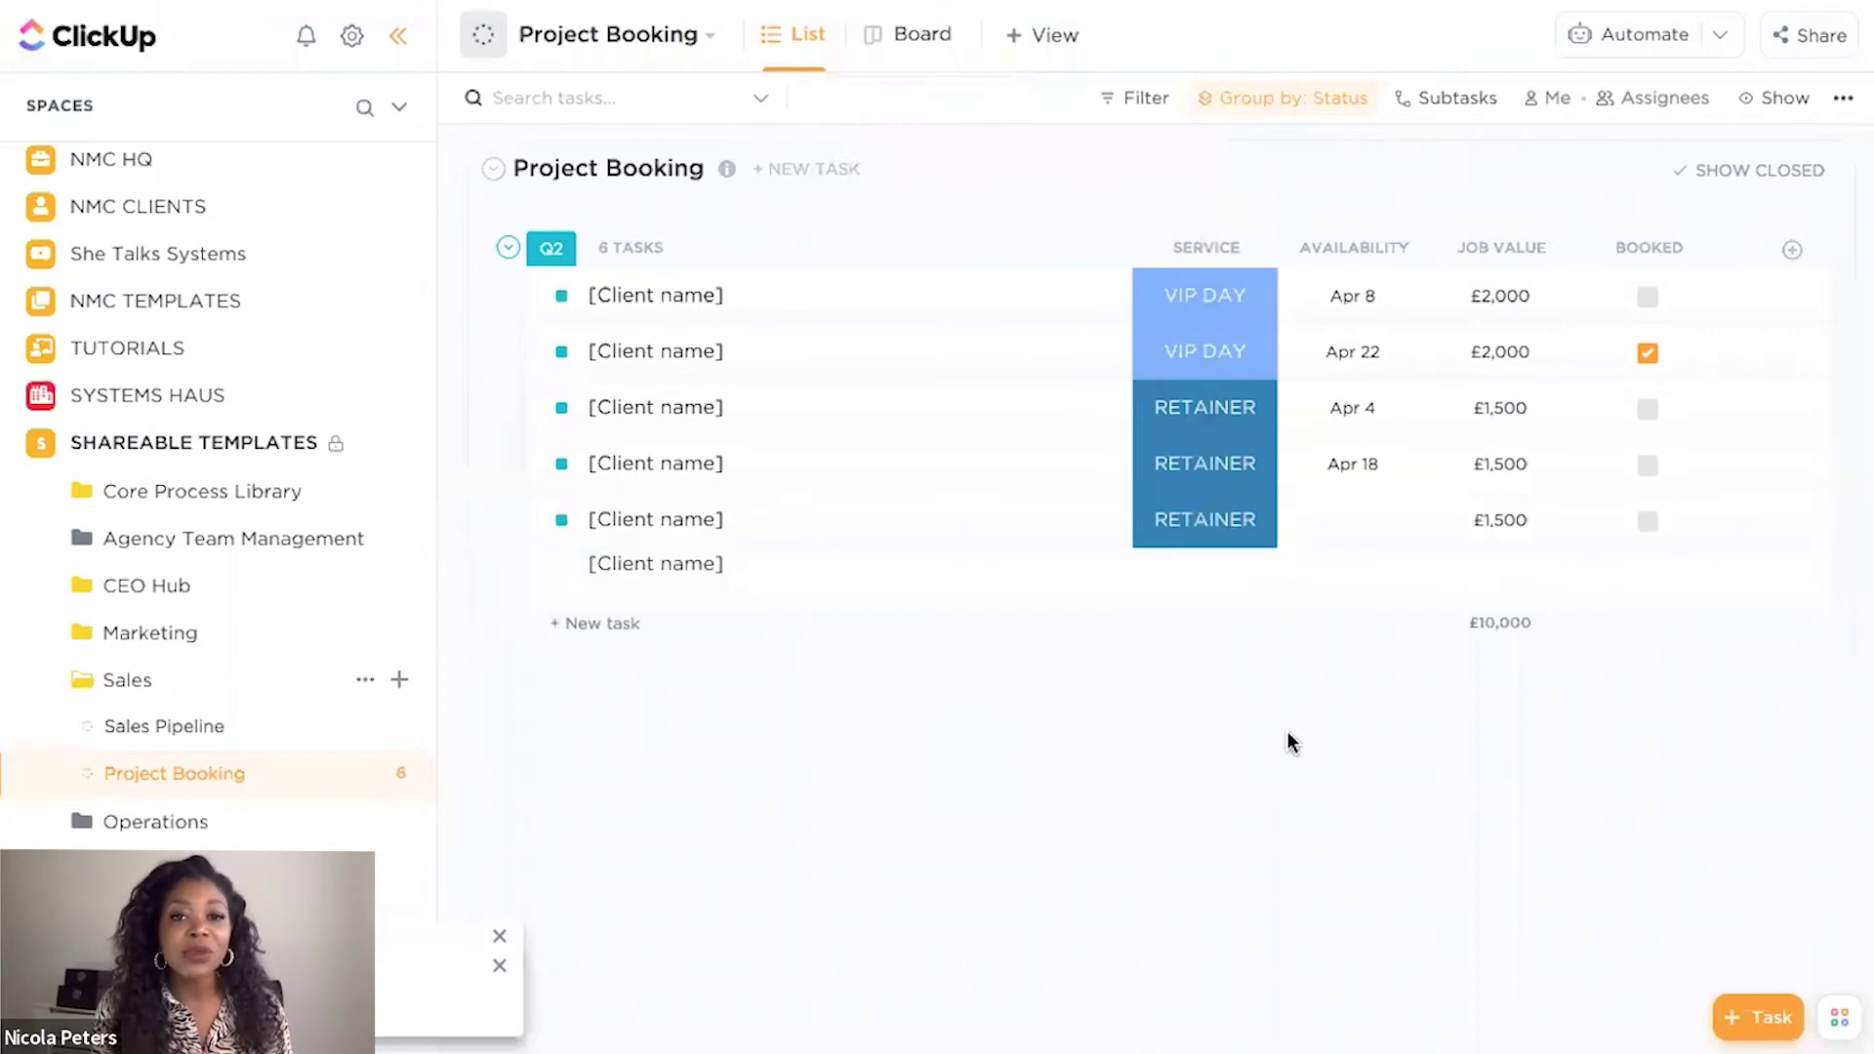
- Set the Service of the third and fourth booking slots to INTENSIVE
left_click(1211, 520)
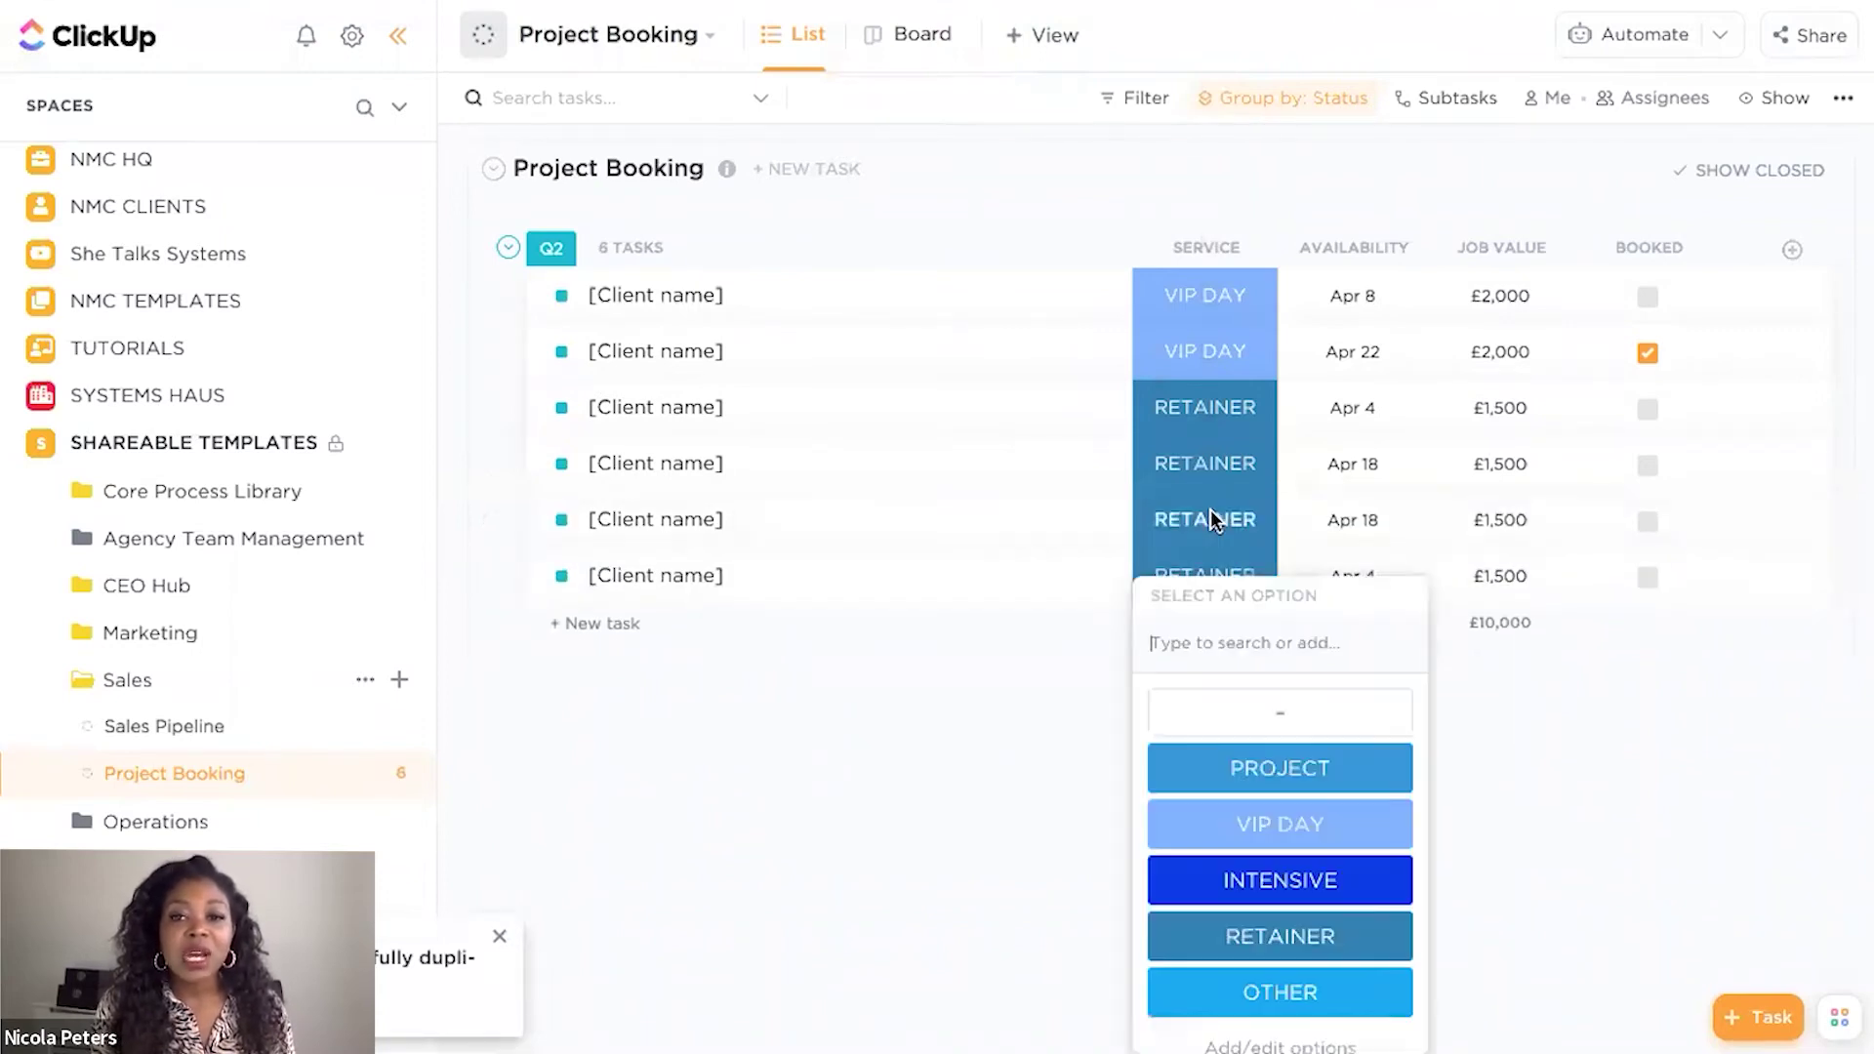
key("Escape")
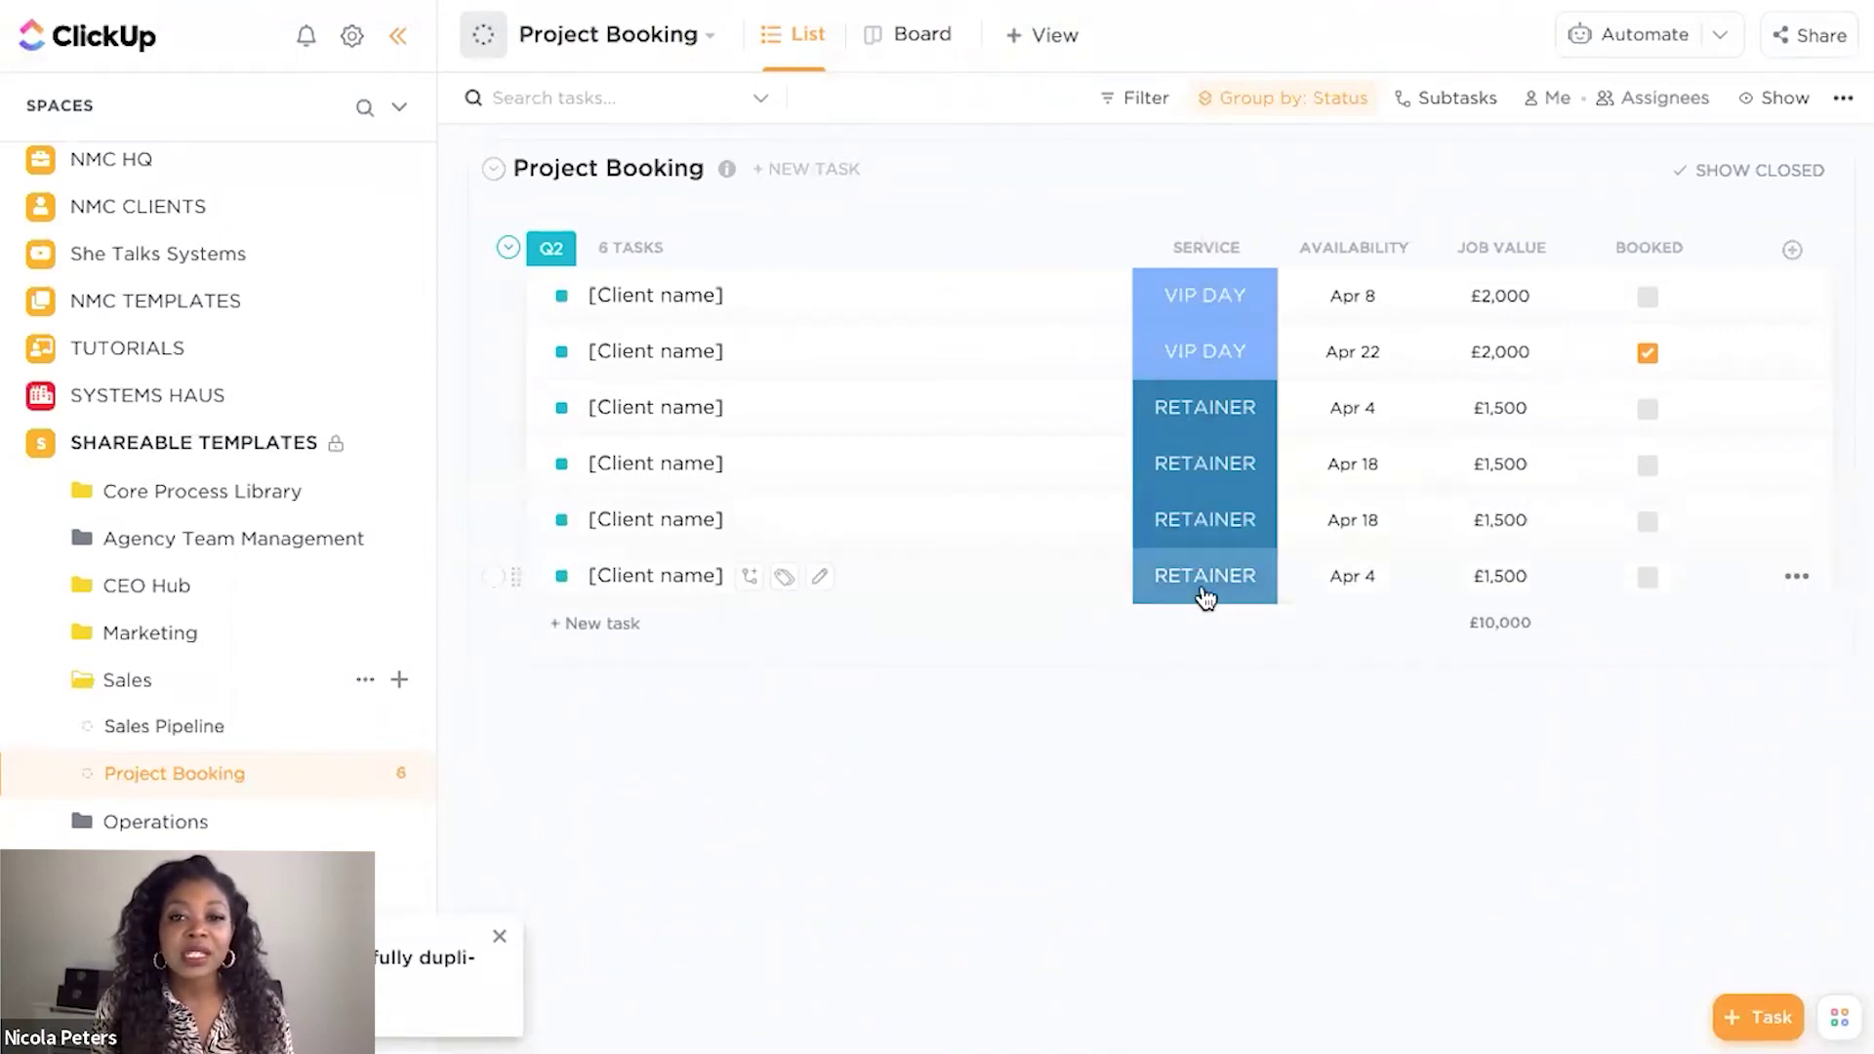
left_click(1215, 410)
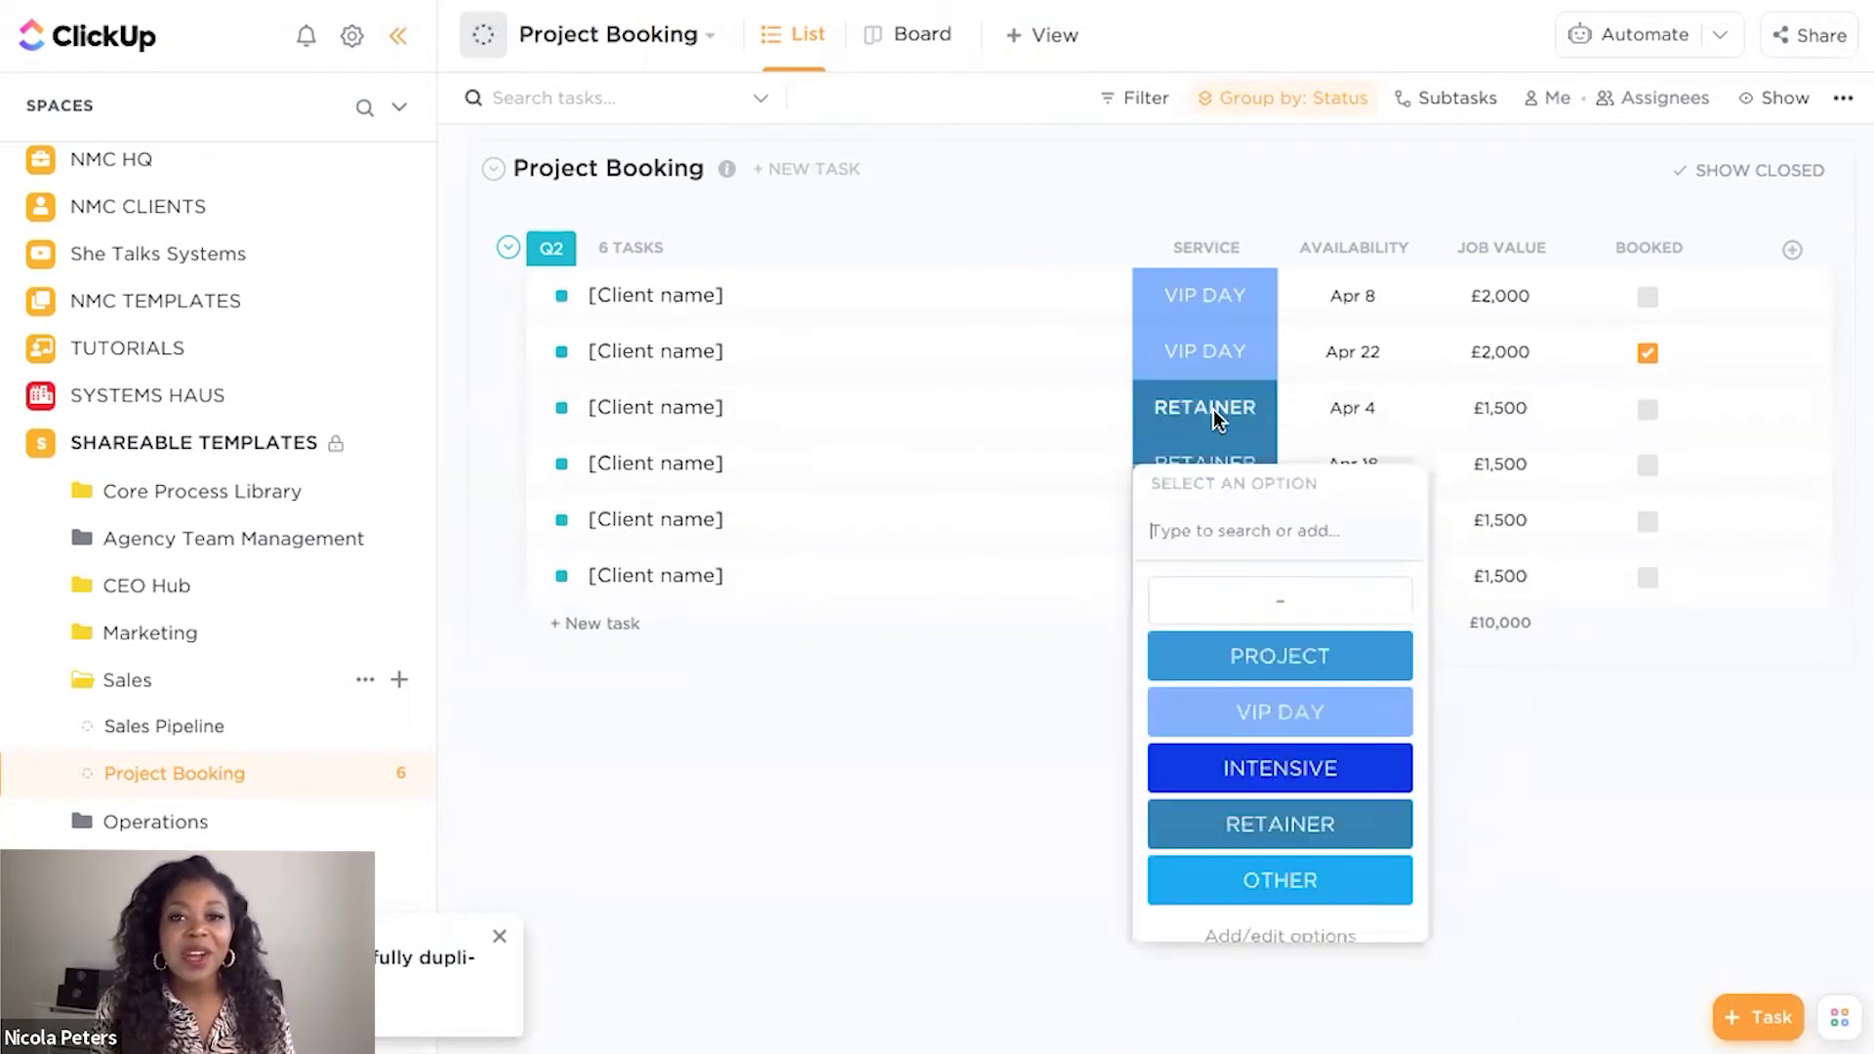
left_click(1258, 770)
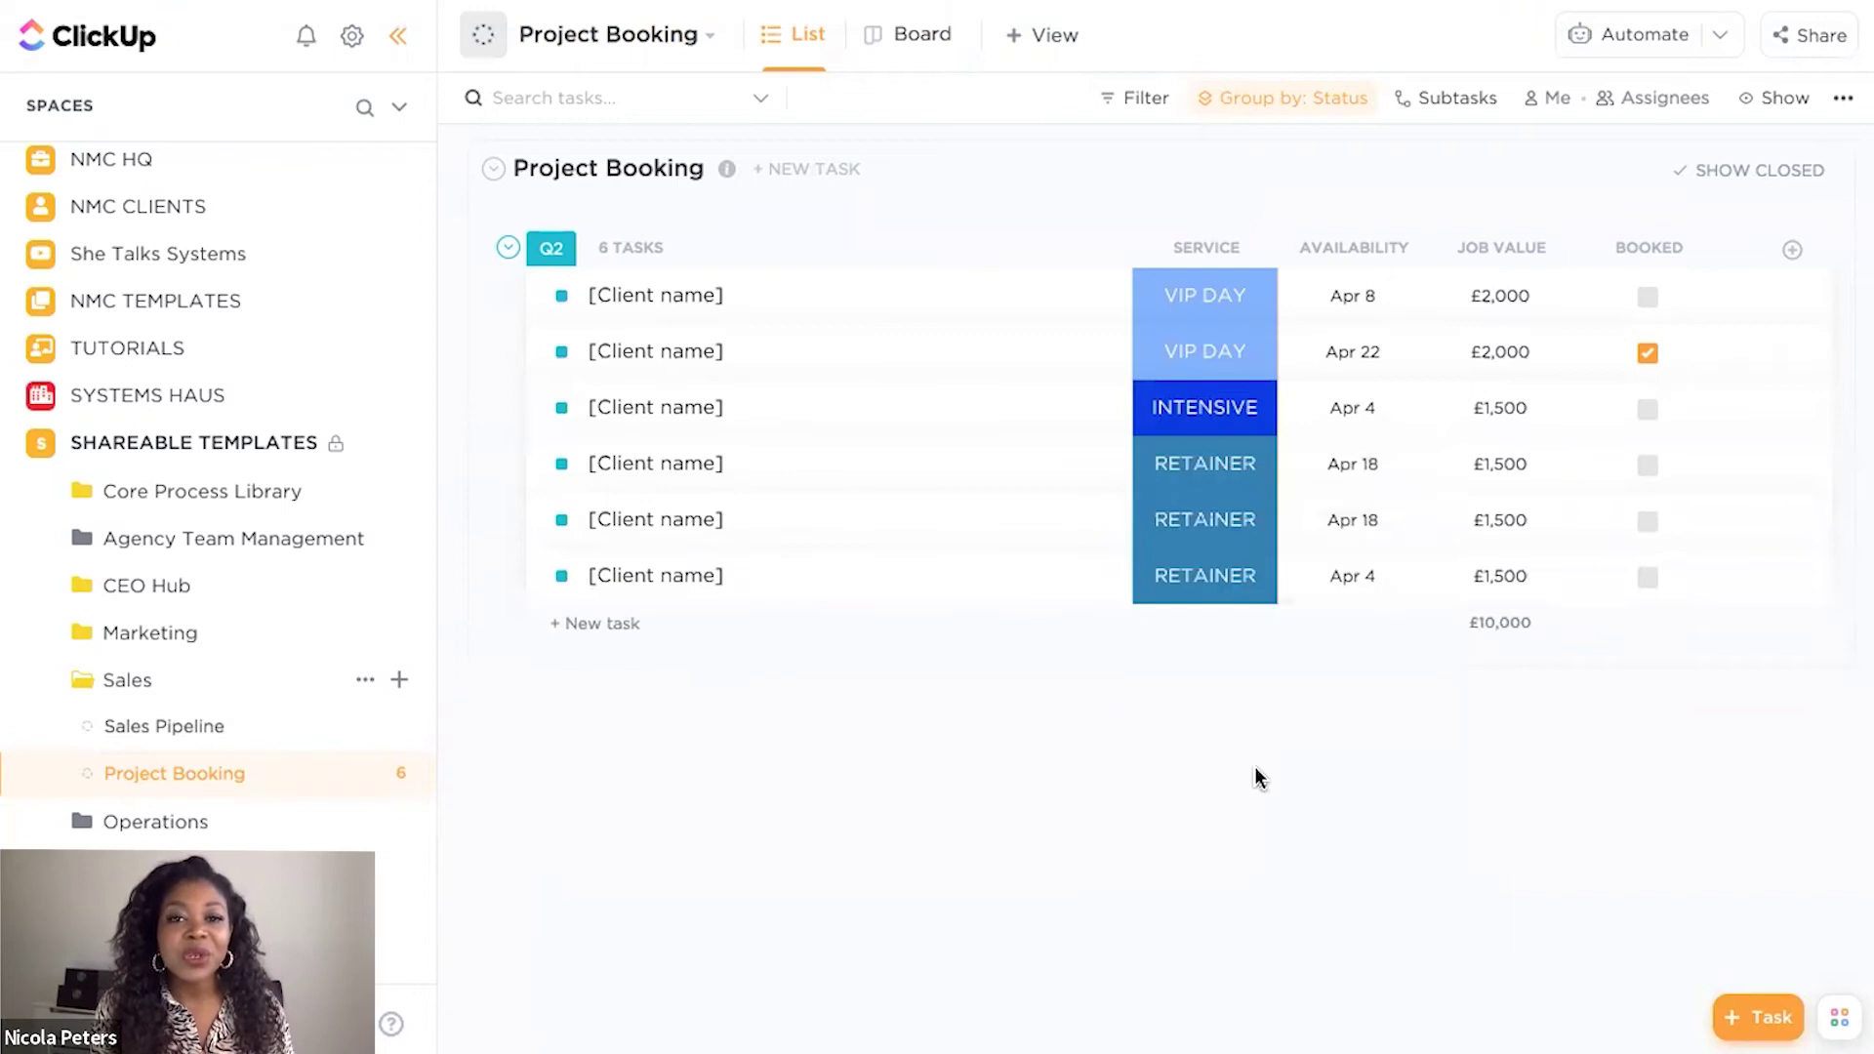
left_click(1220, 461)
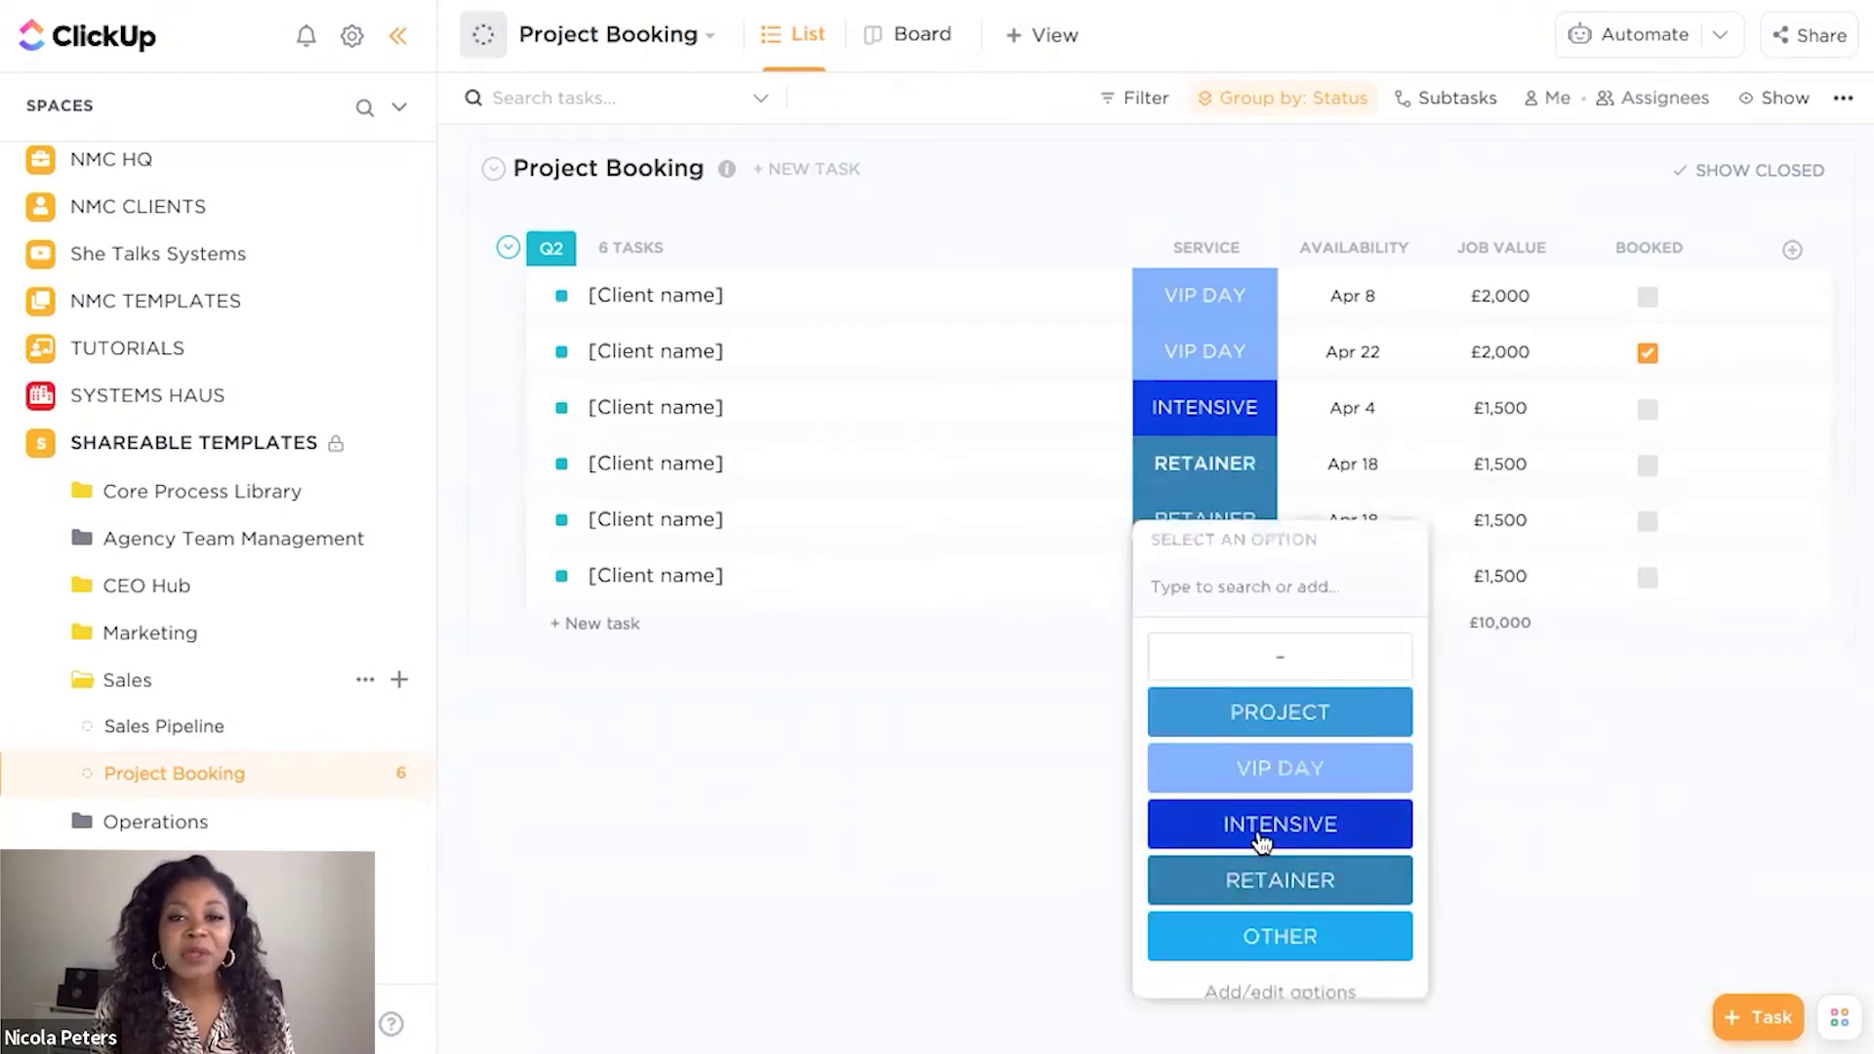
left_click(1260, 851)
- Change the third slot's Job Value from £1,500 to £997 and start editing the fourth's
left_click(1500, 410)
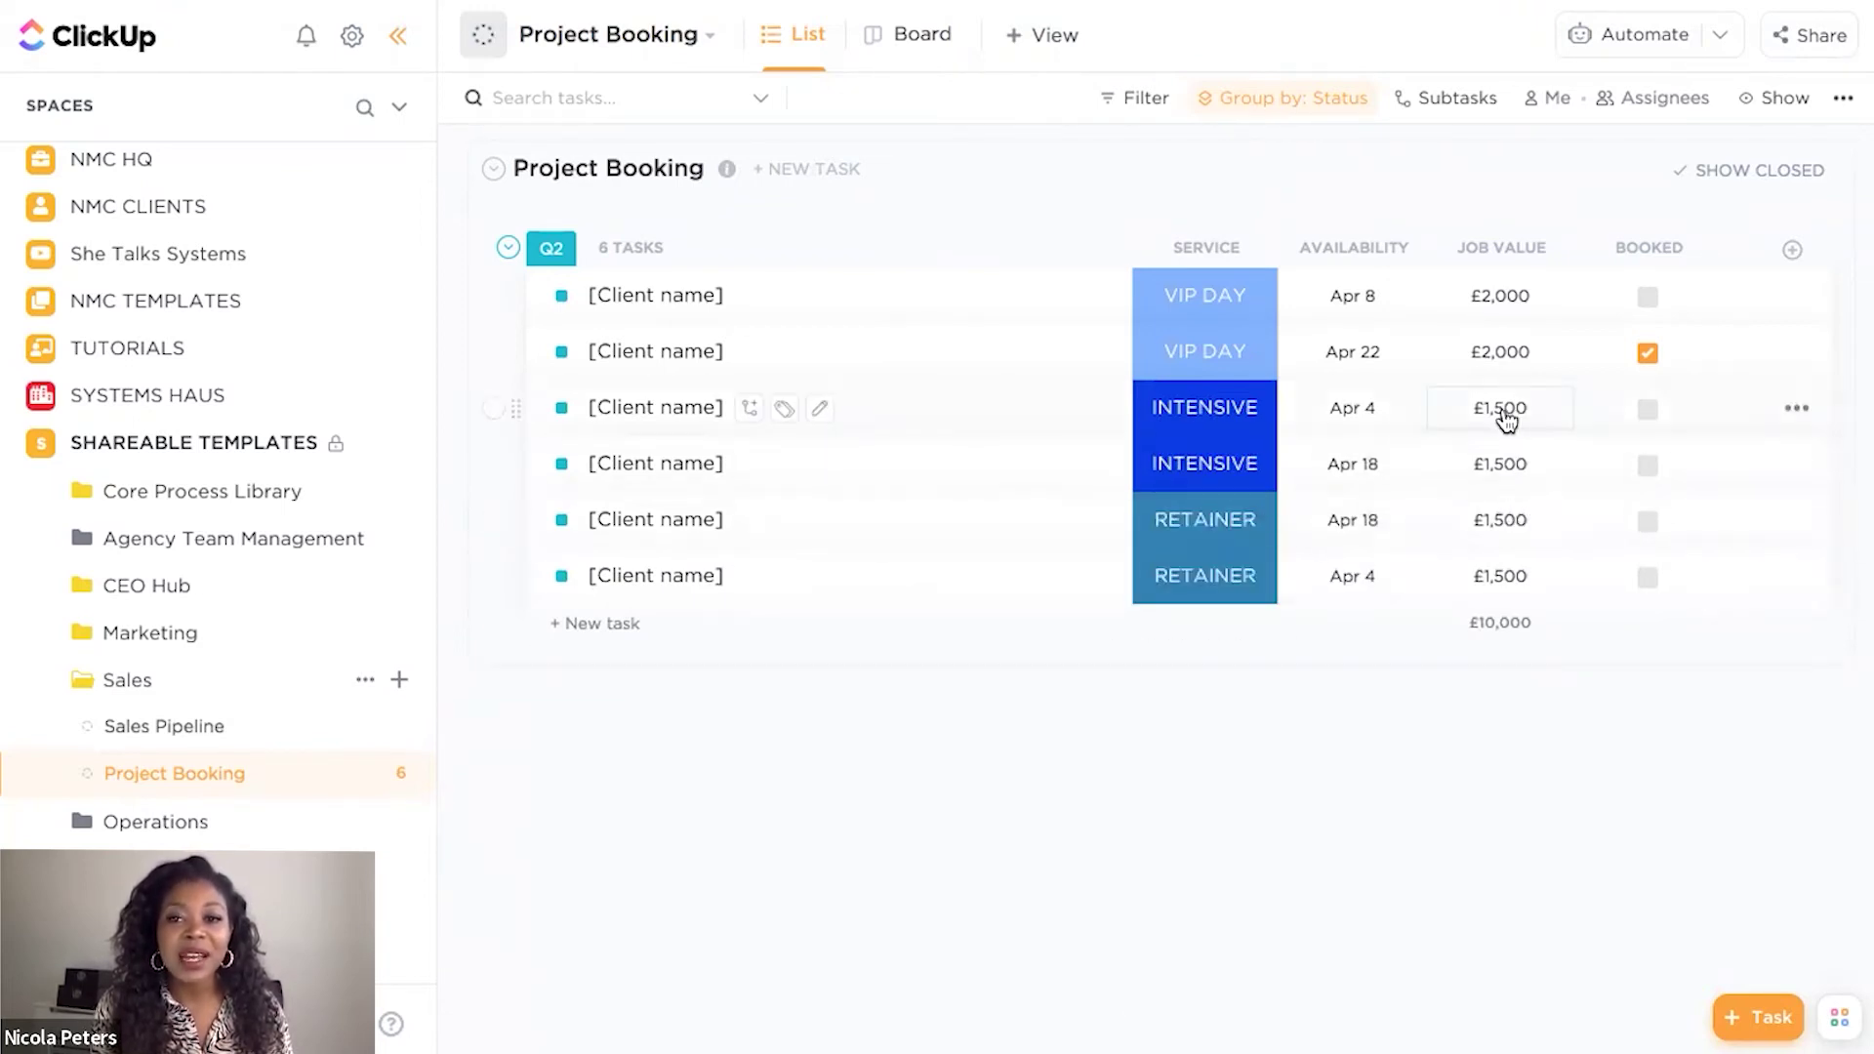
double_click(1499, 408)
type("99")
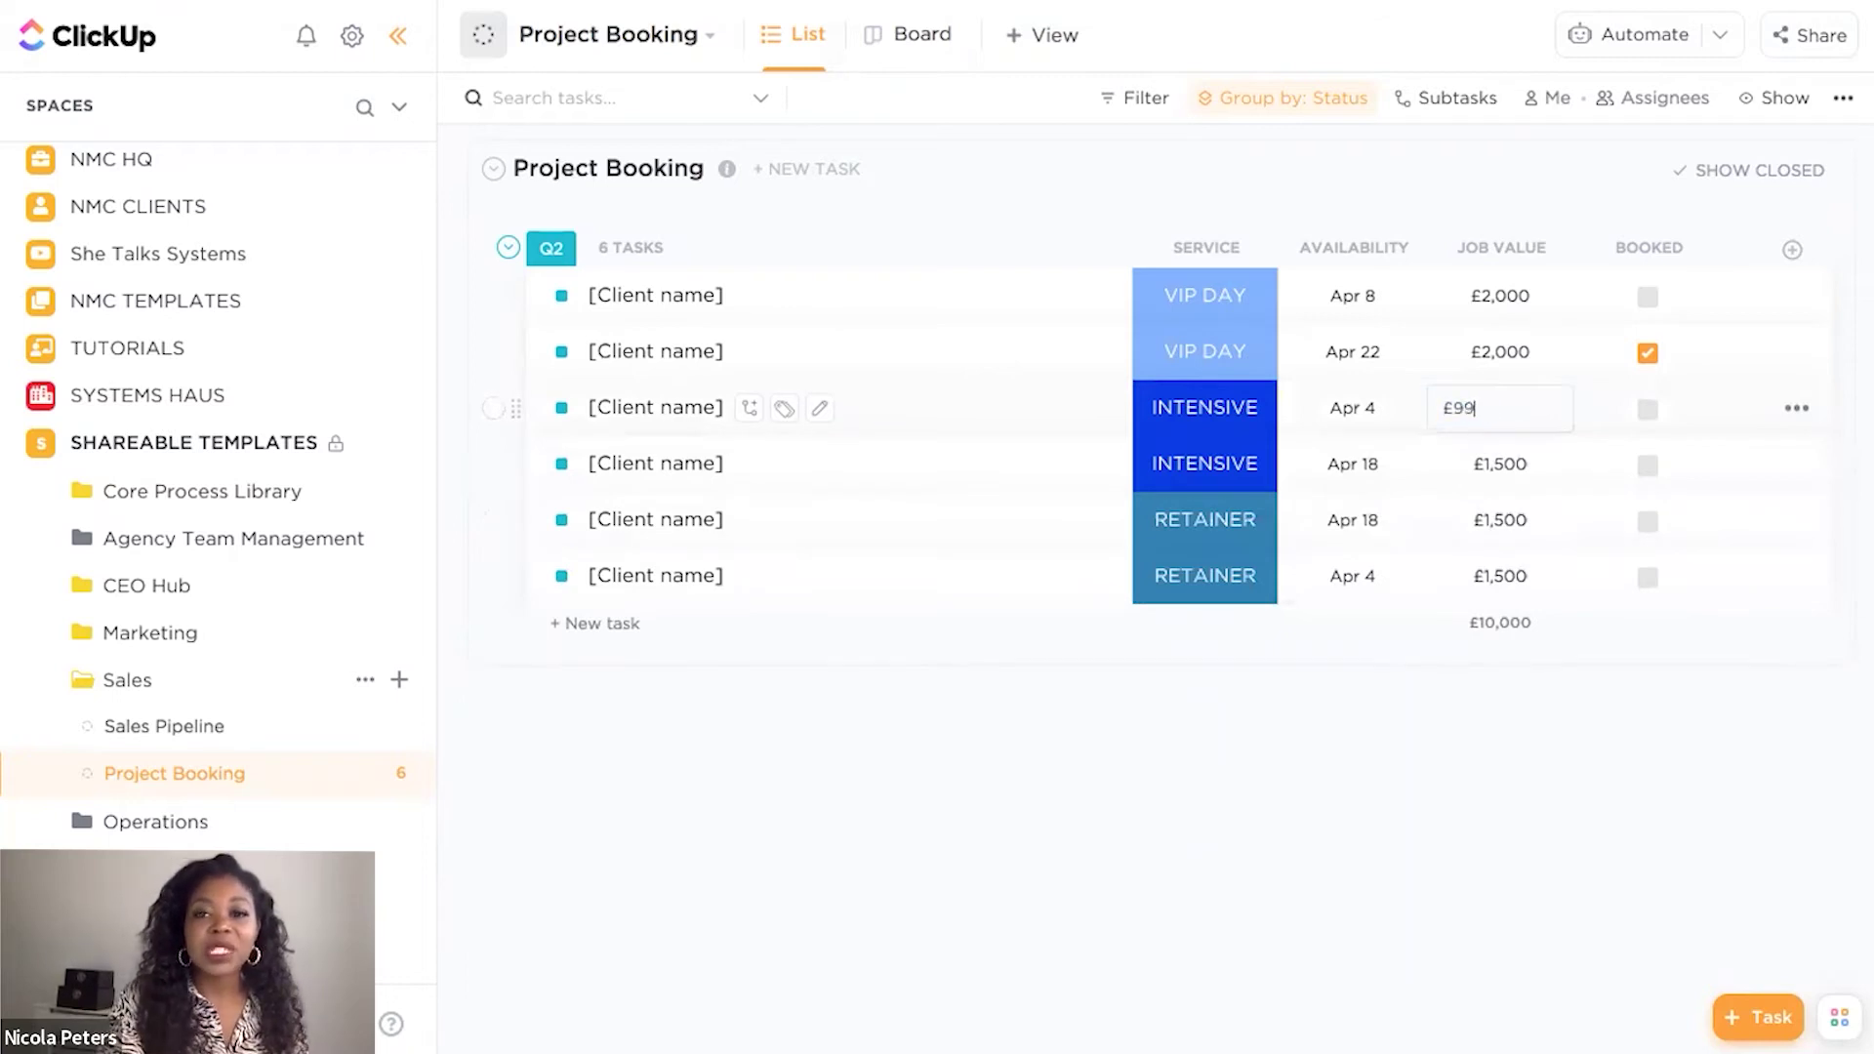
type("7")
left_click(1498, 471)
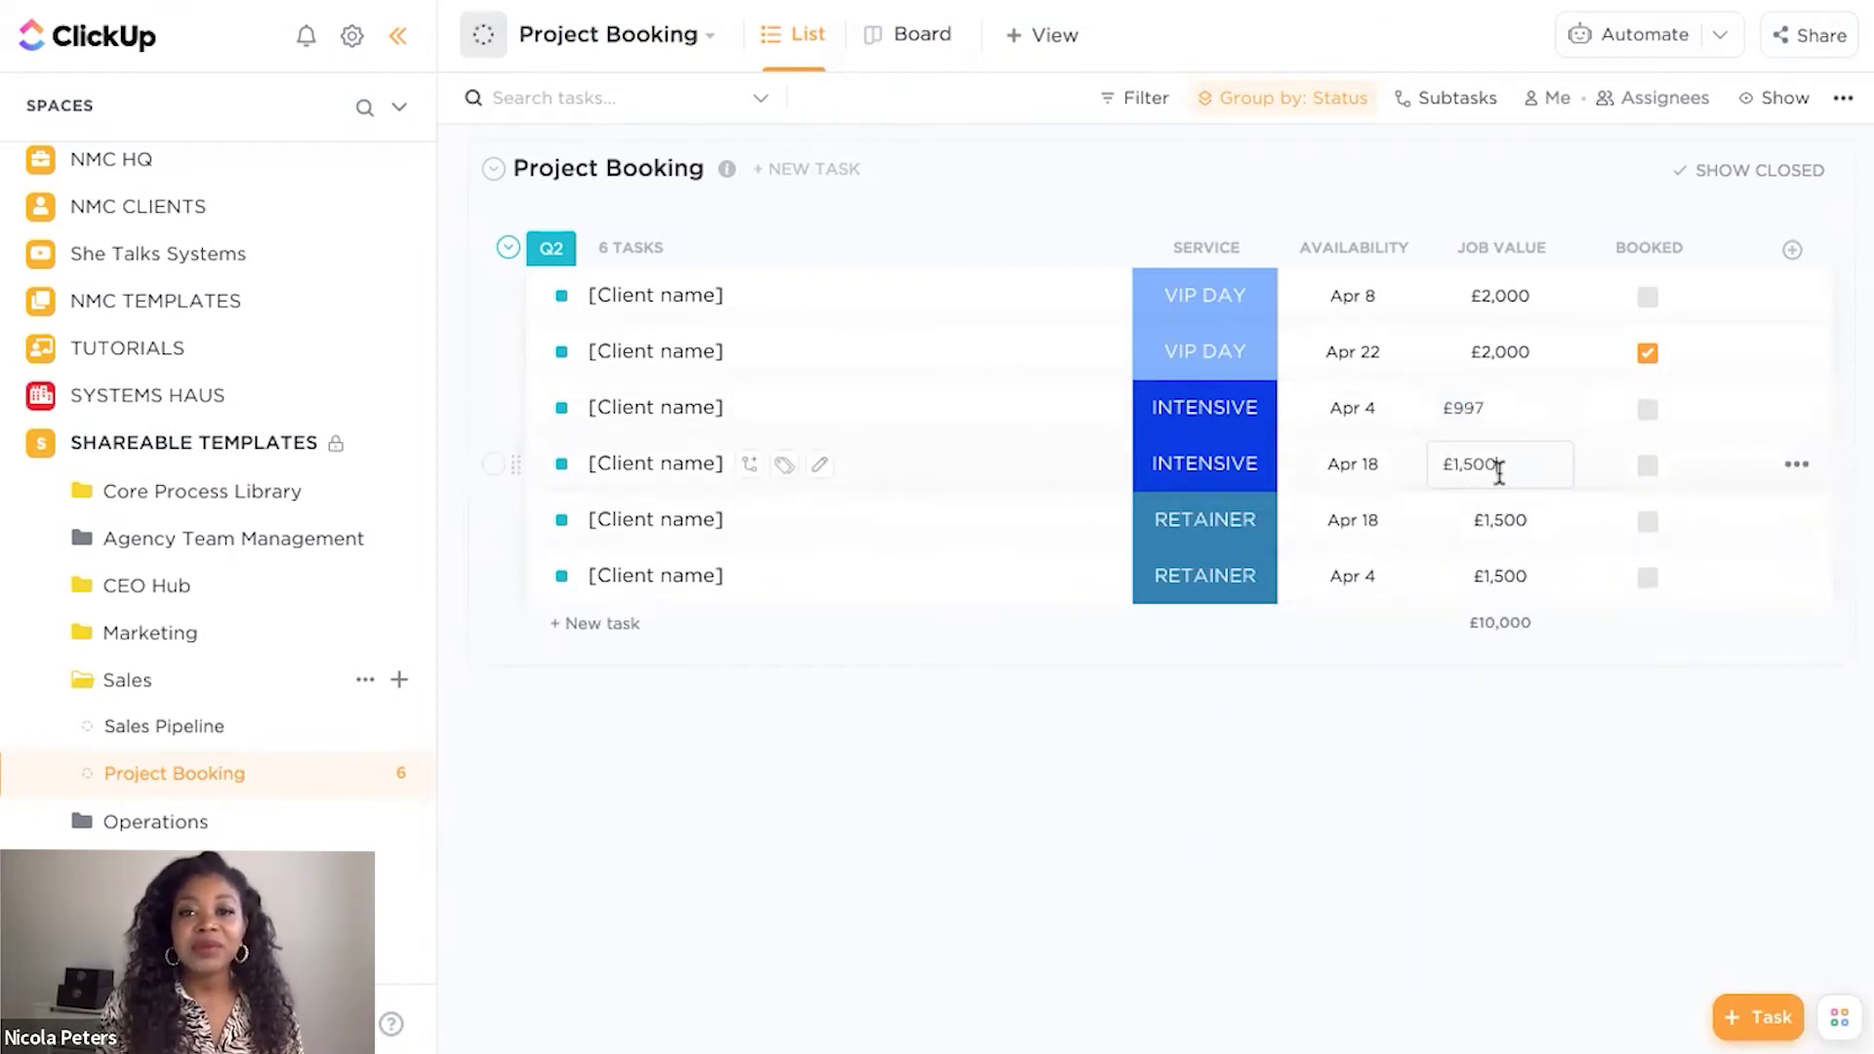
double_click(1465, 466)
type("997")
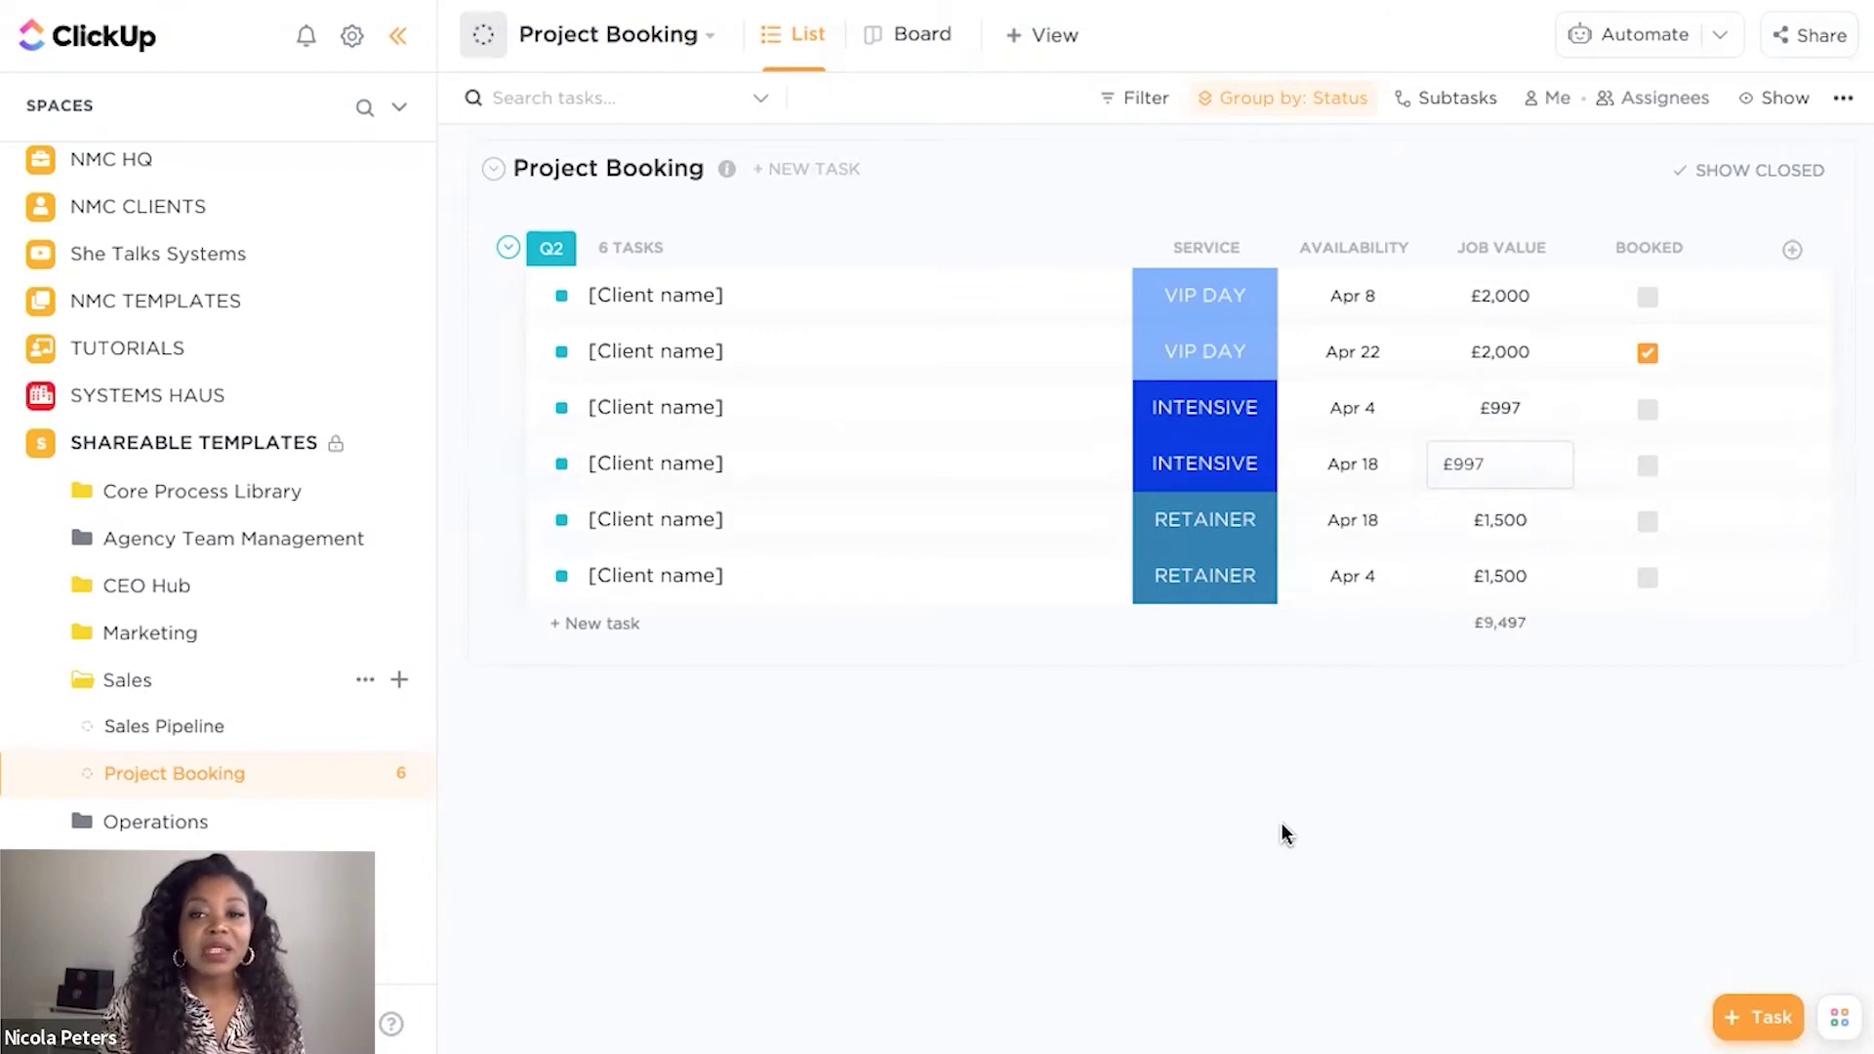
- Confirm £997 as the fourth slot's Job Value
left_click(1281, 823)
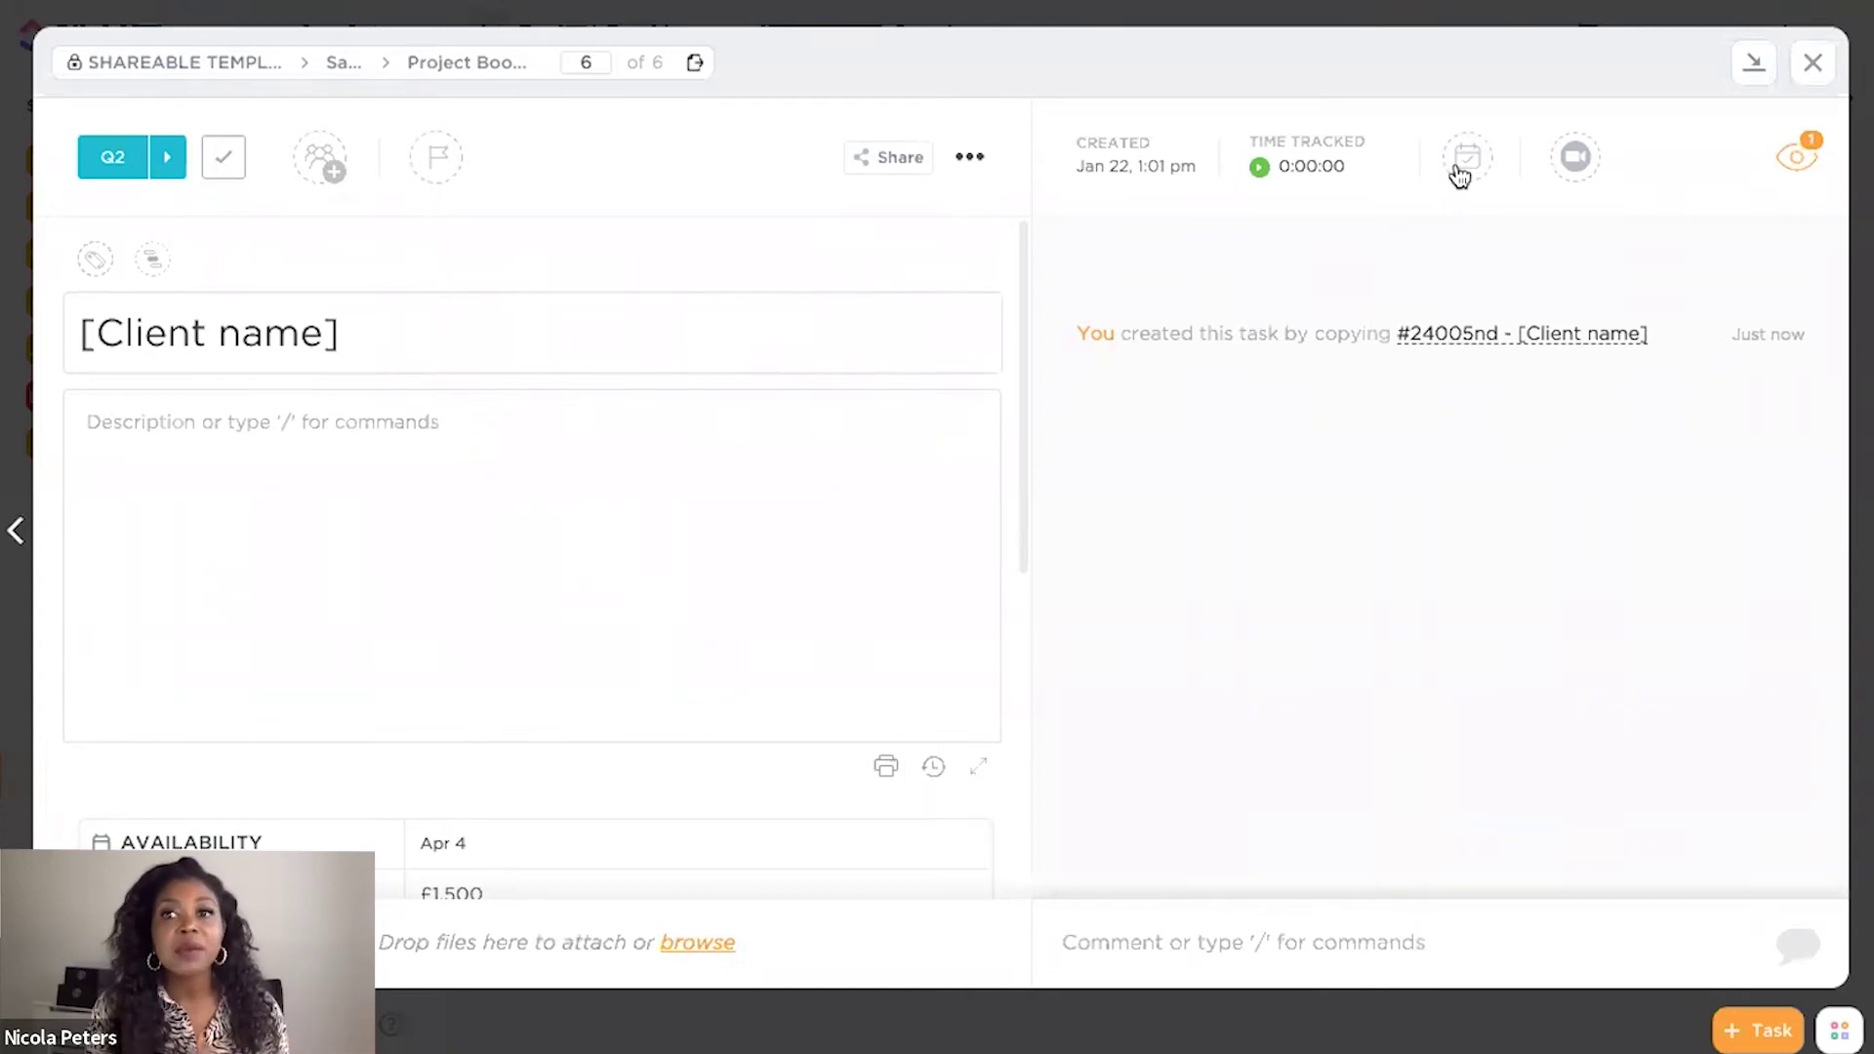
- Replace the Apr 22 VIP DAY task's [Client name] title with the client's name and return to the list
left_click(1813, 62)
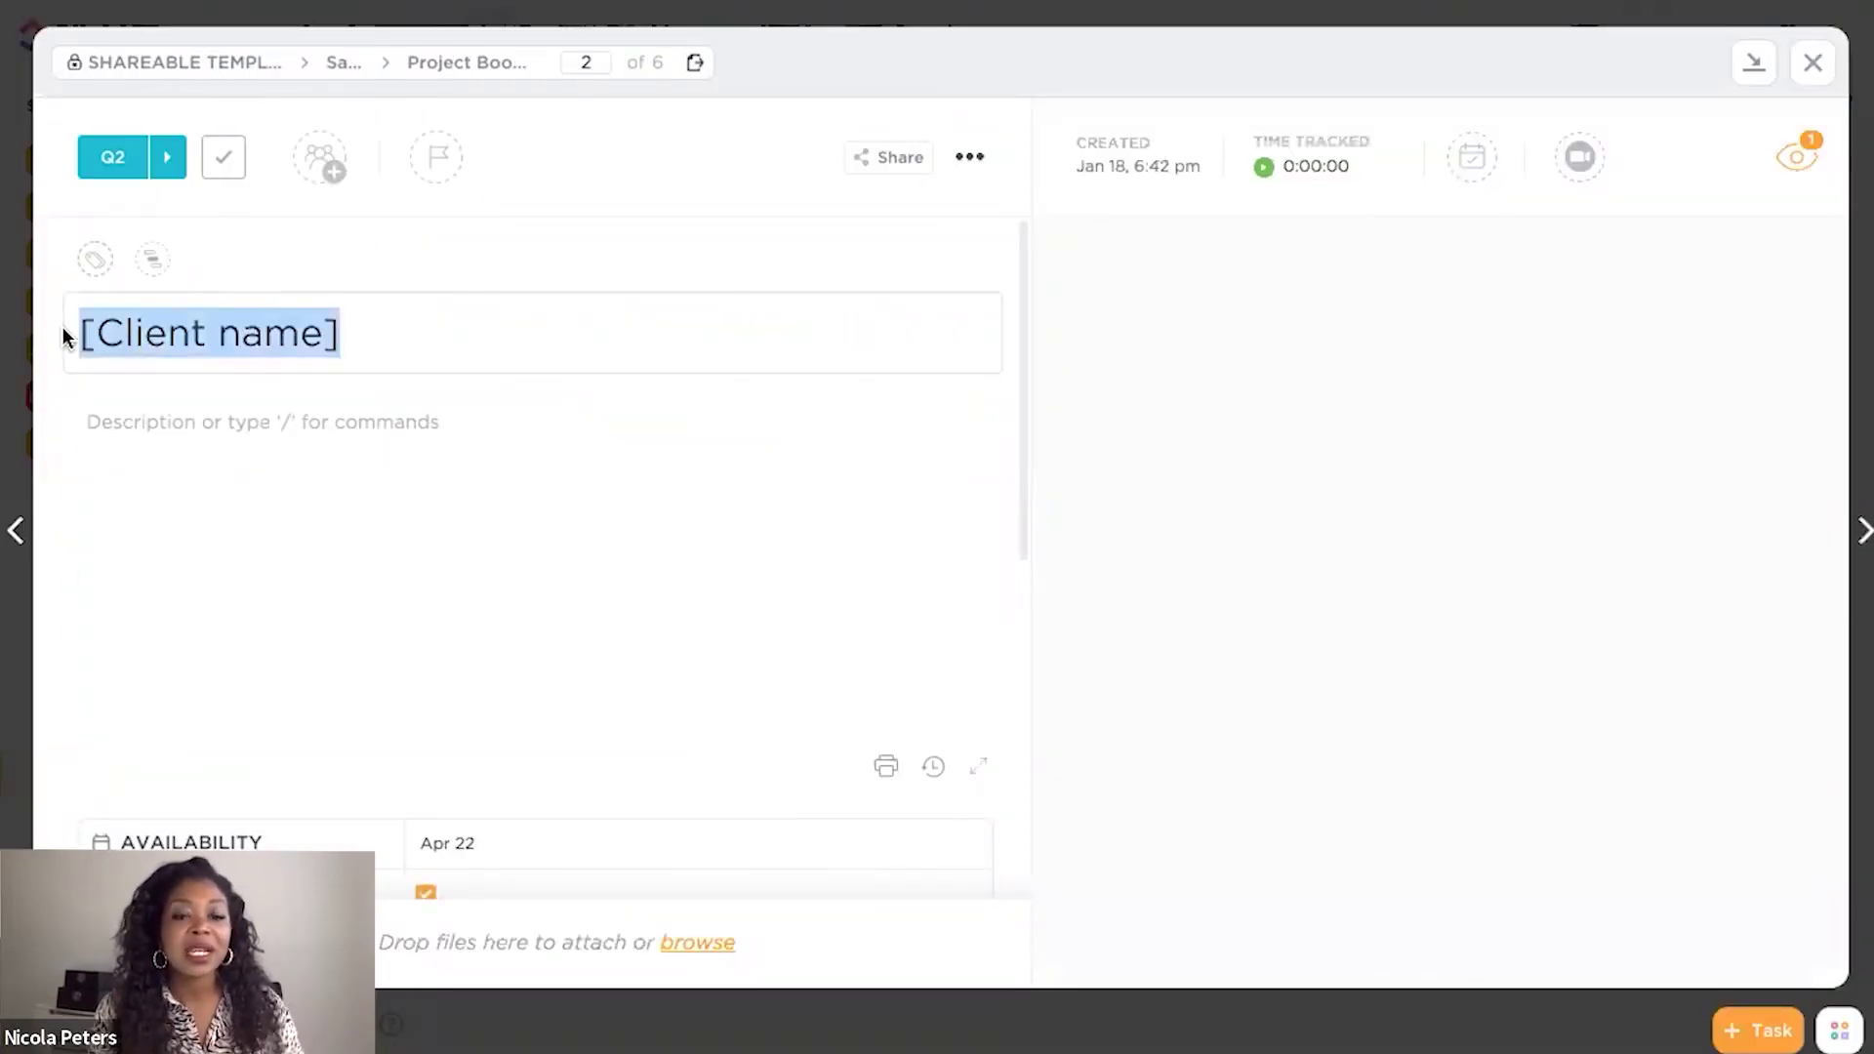
type("Jo")
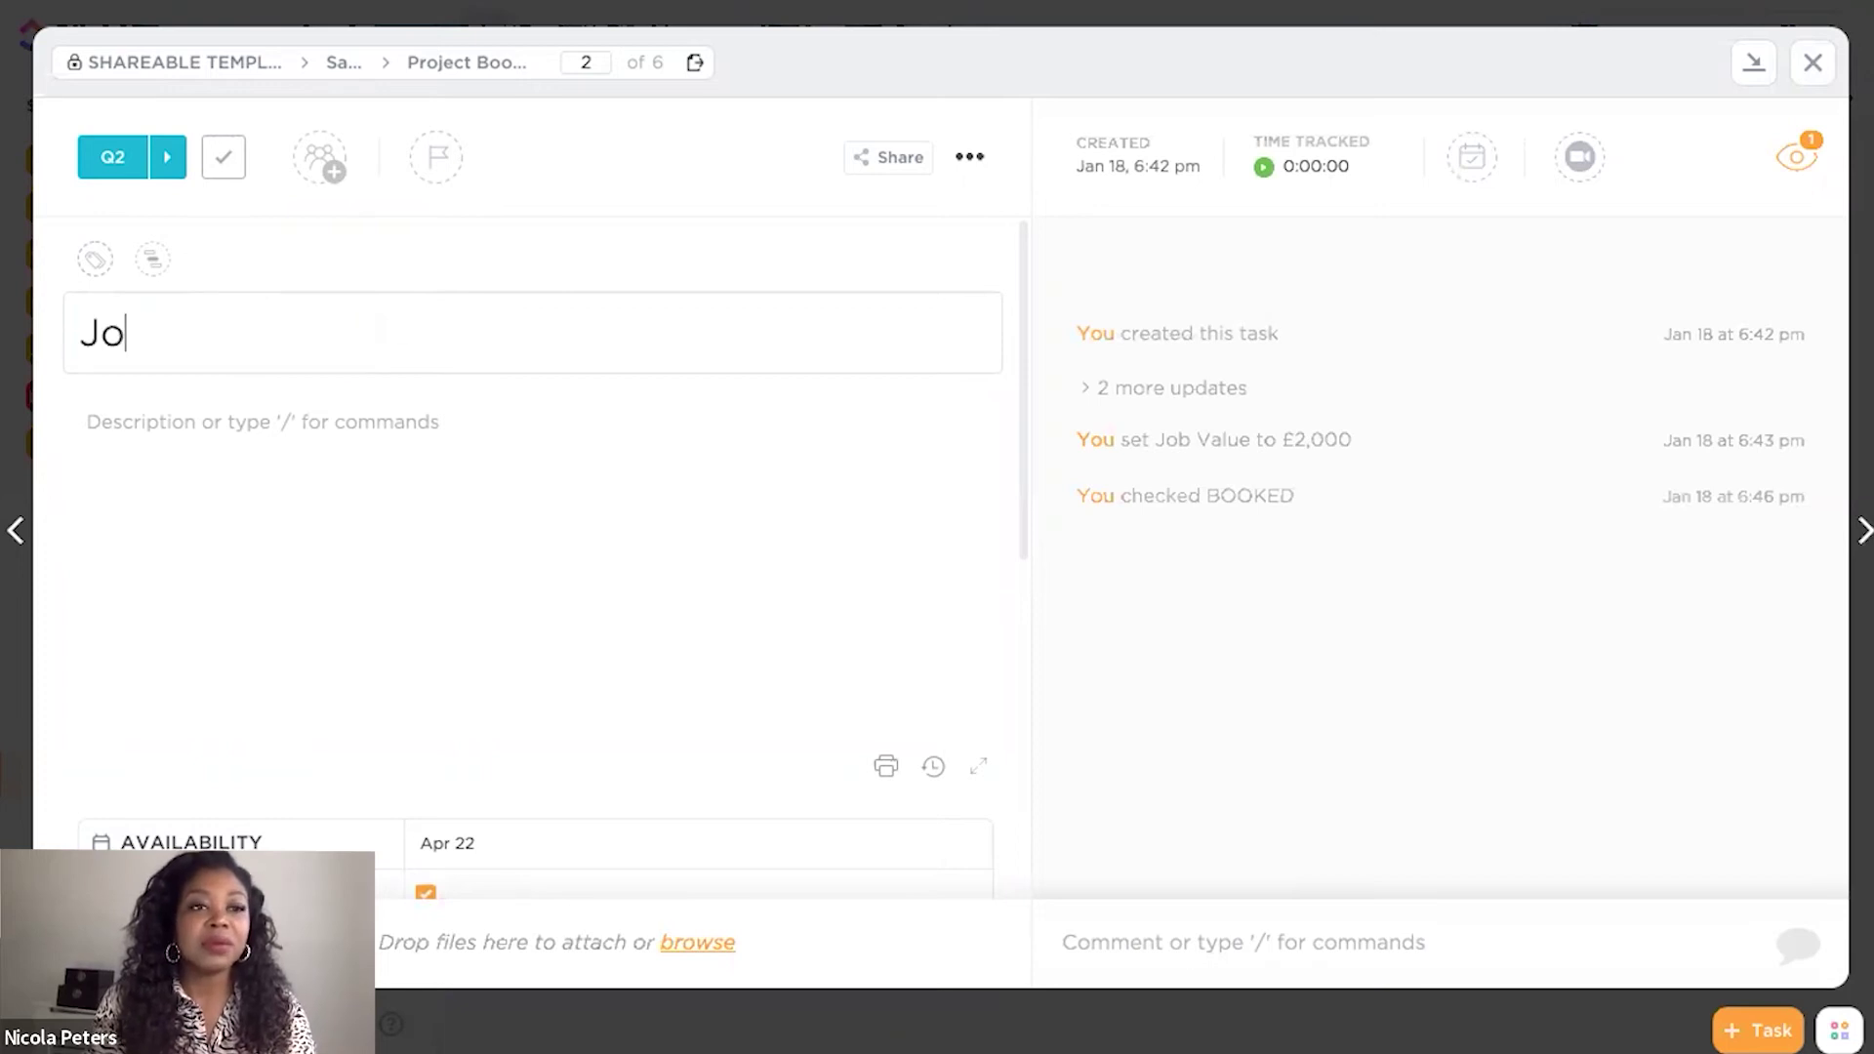
type("e Bloggs")
left_click(217, 435)
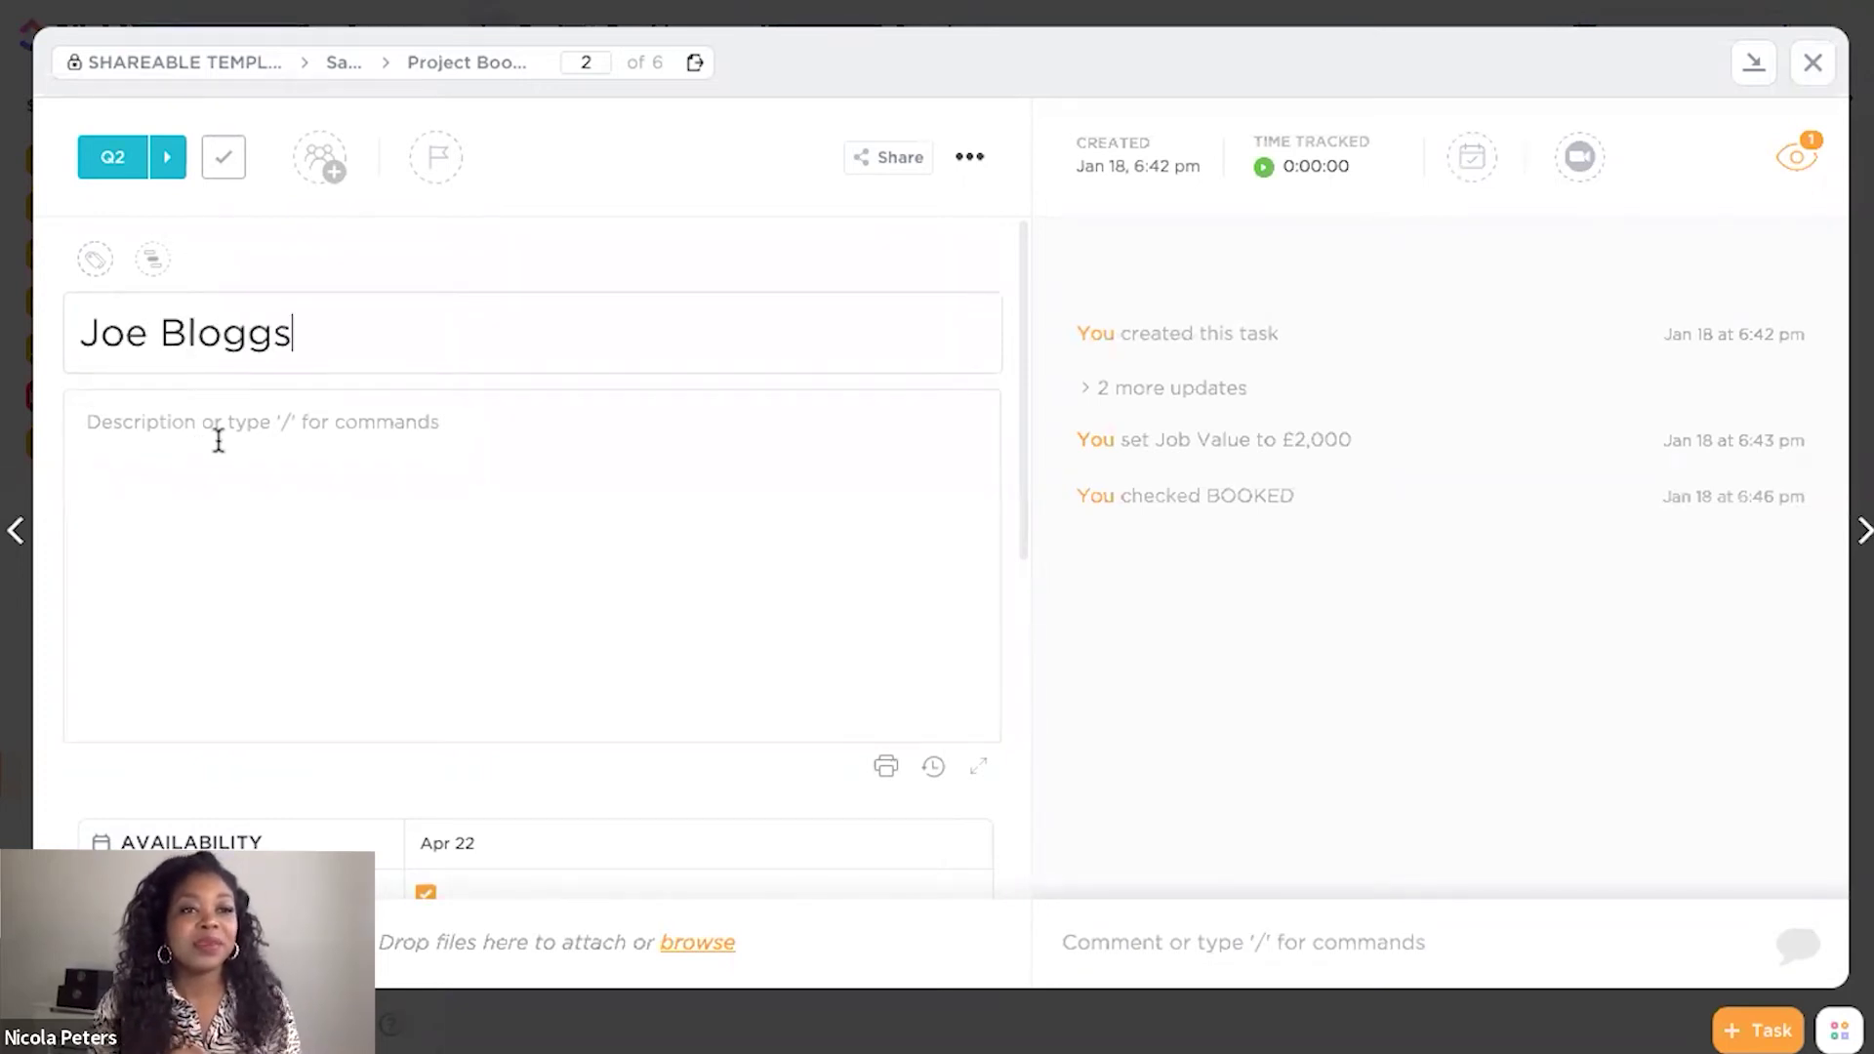
left_click(1809, 68)
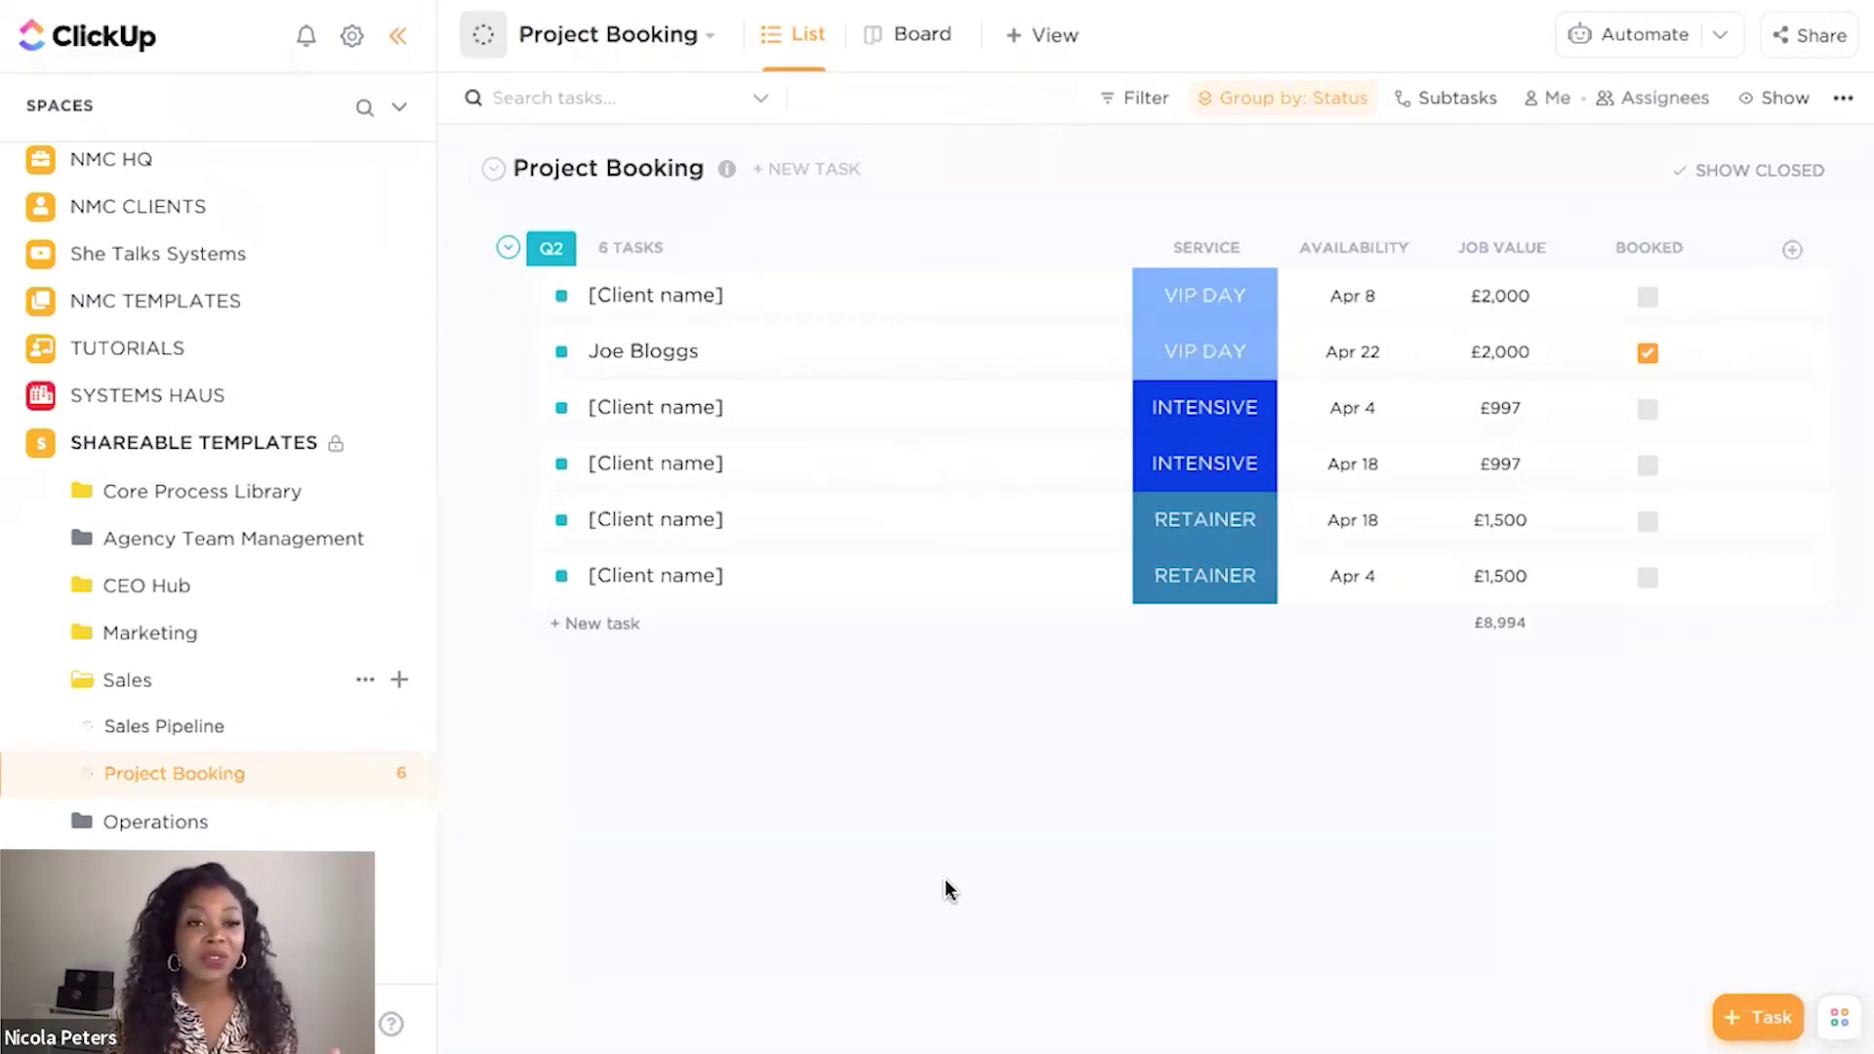
- Copy booking slots 3–6 (two INTENSIVE, two RETAINER) into Sales › Project Booking
left_click(494, 576)
left_click(494, 519)
left_click(494, 464)
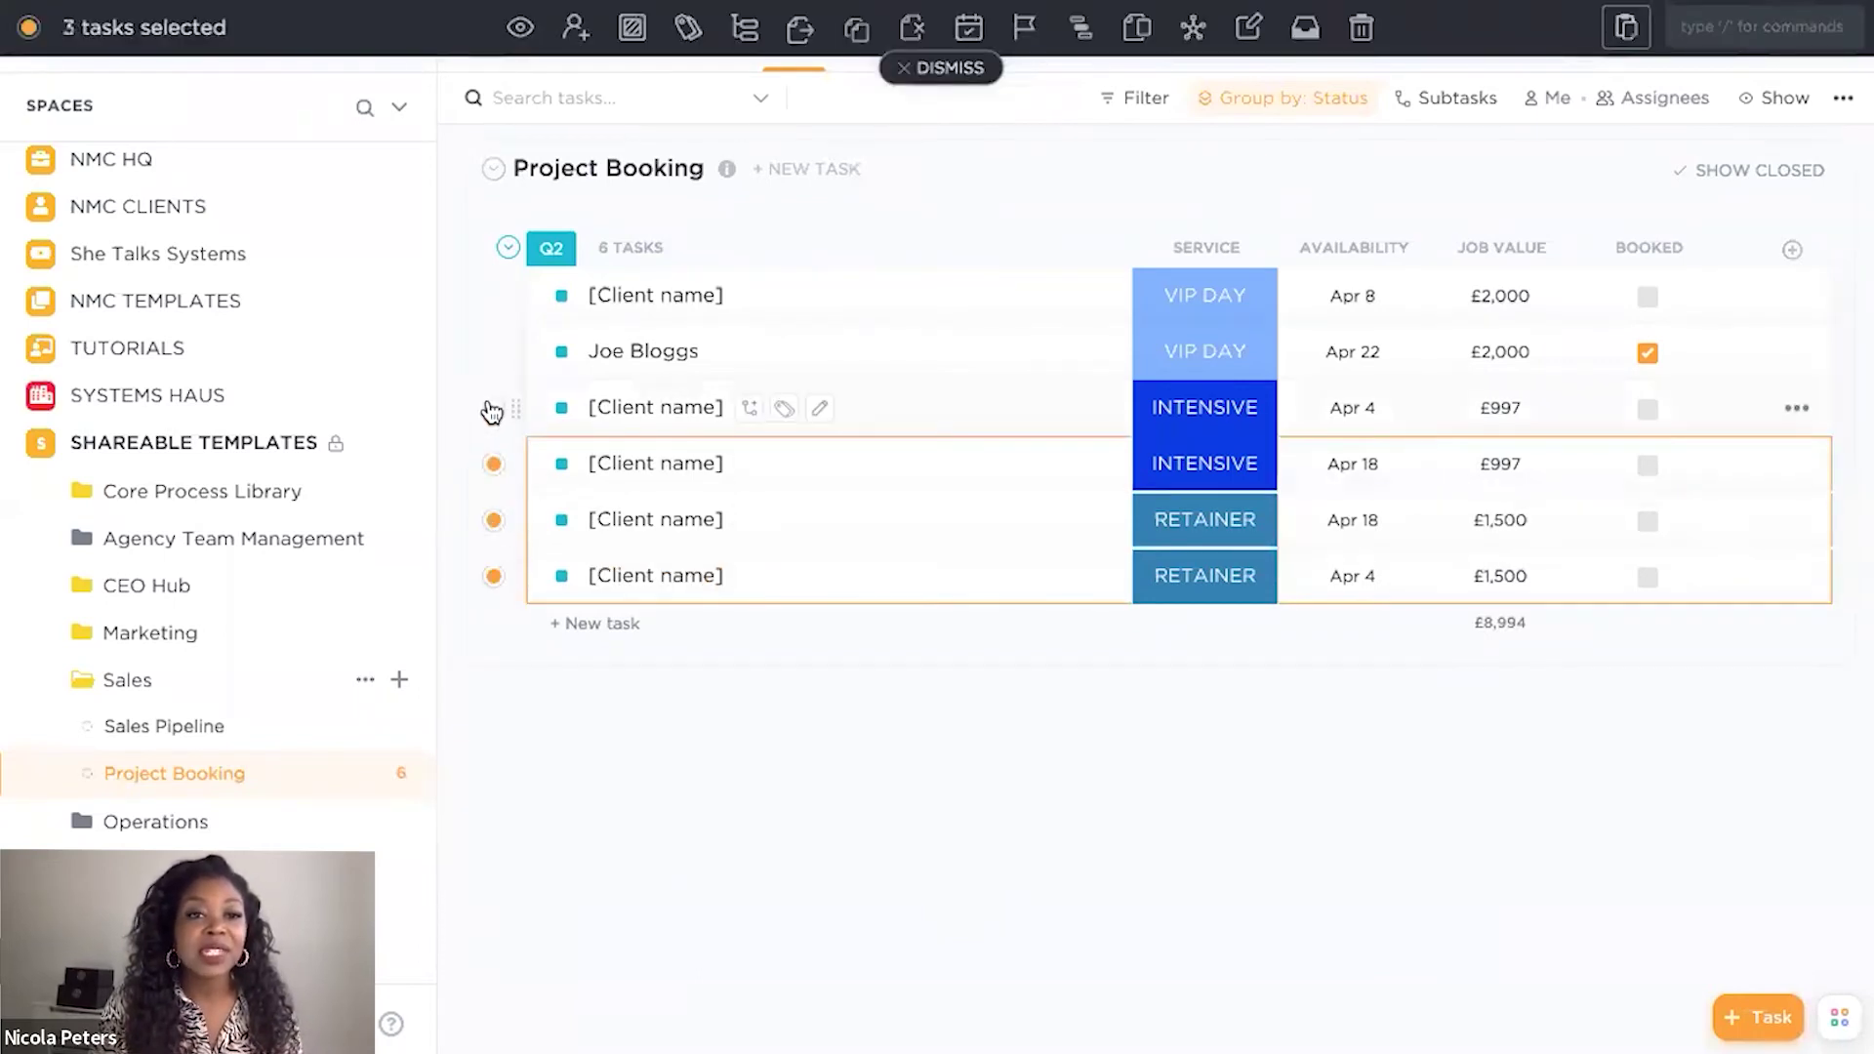
left_click(494, 408)
left_click(874, 25)
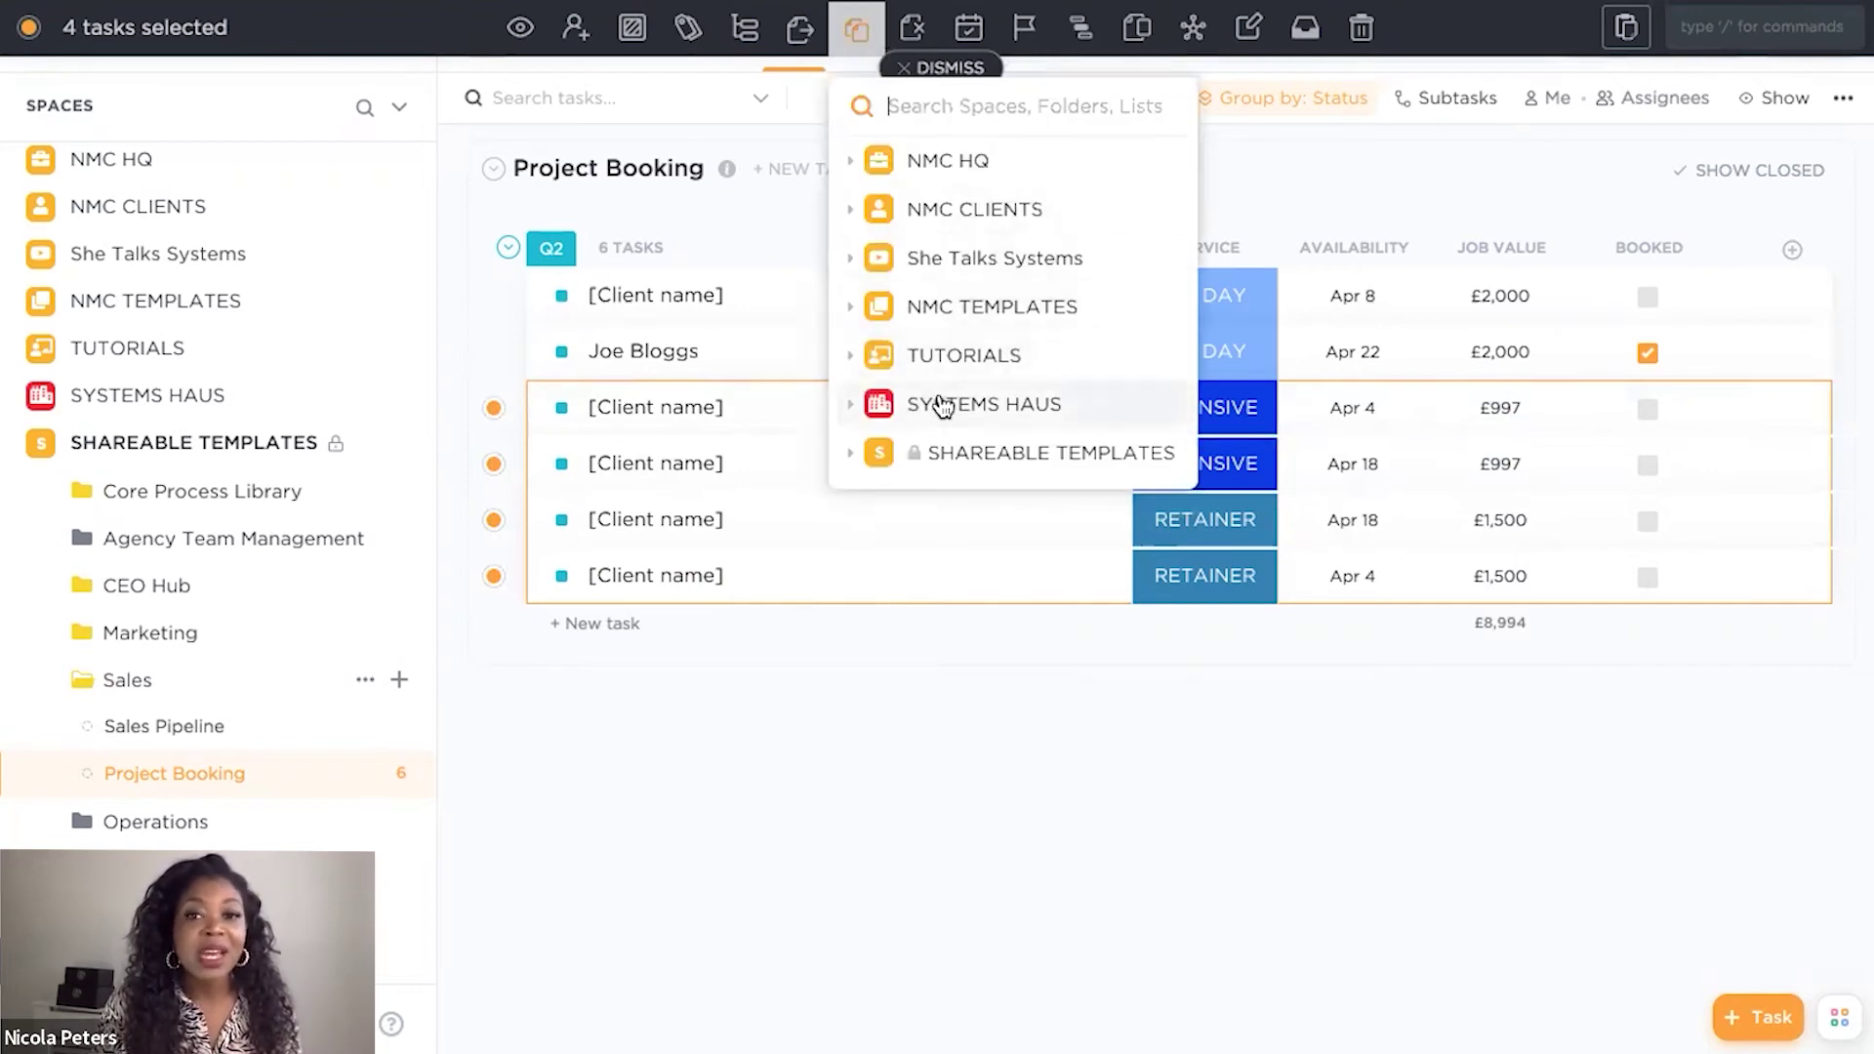
left_click(853, 455)
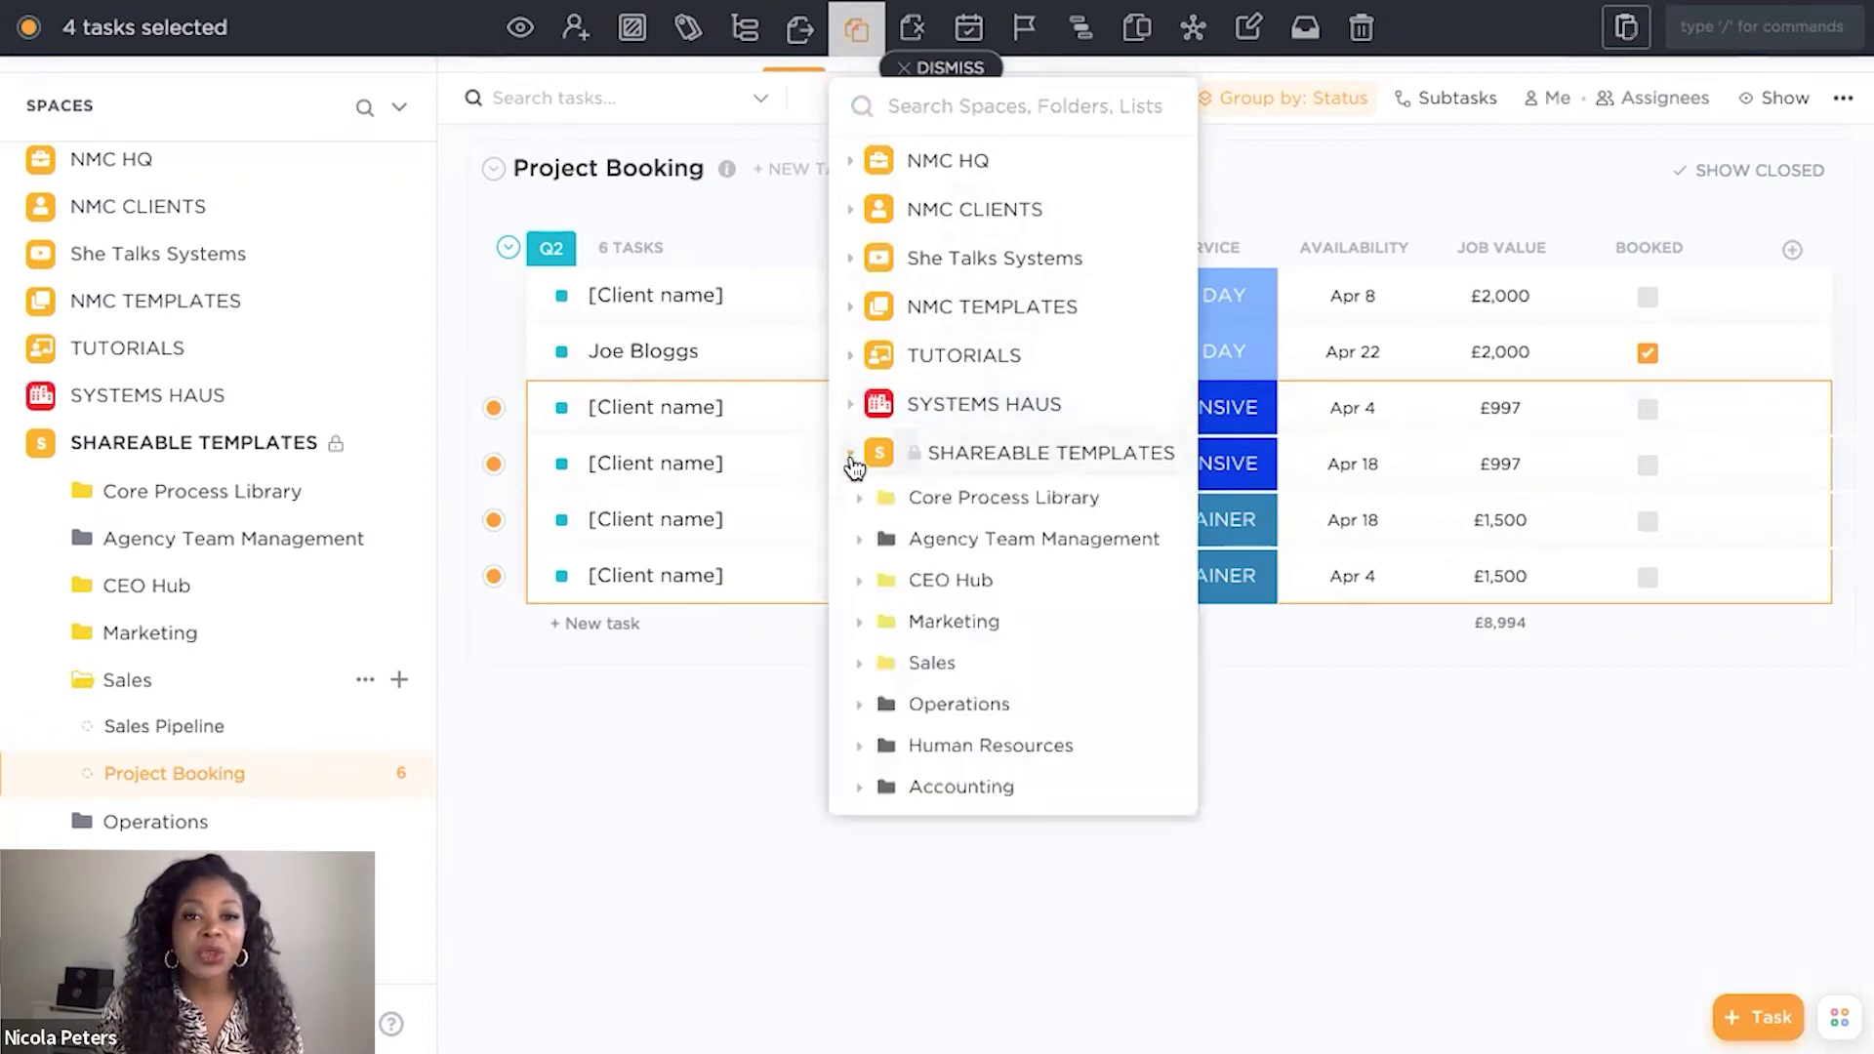
left_click(859, 665)
left_click(954, 751)
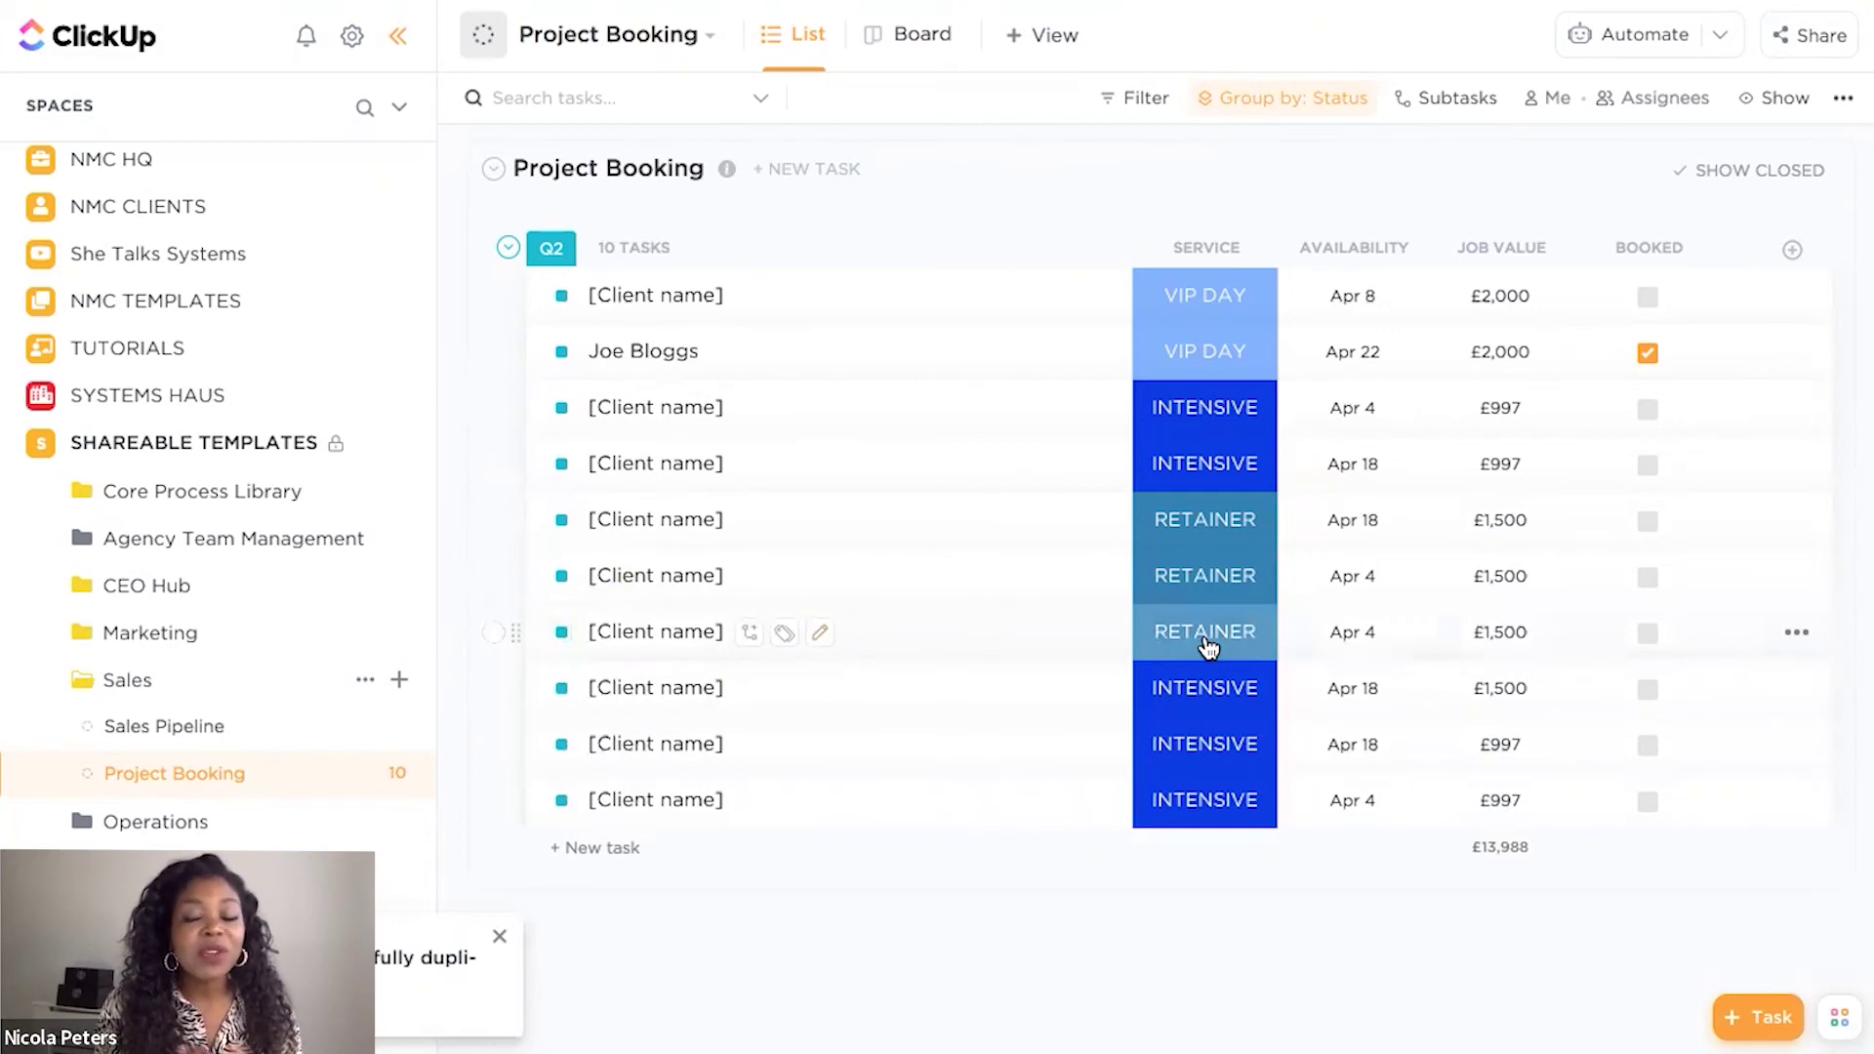
- Move two copied slots' availability to Jul 4 and Jul 18, 2022
left_click(1357, 635)
left_click(1791, 712)
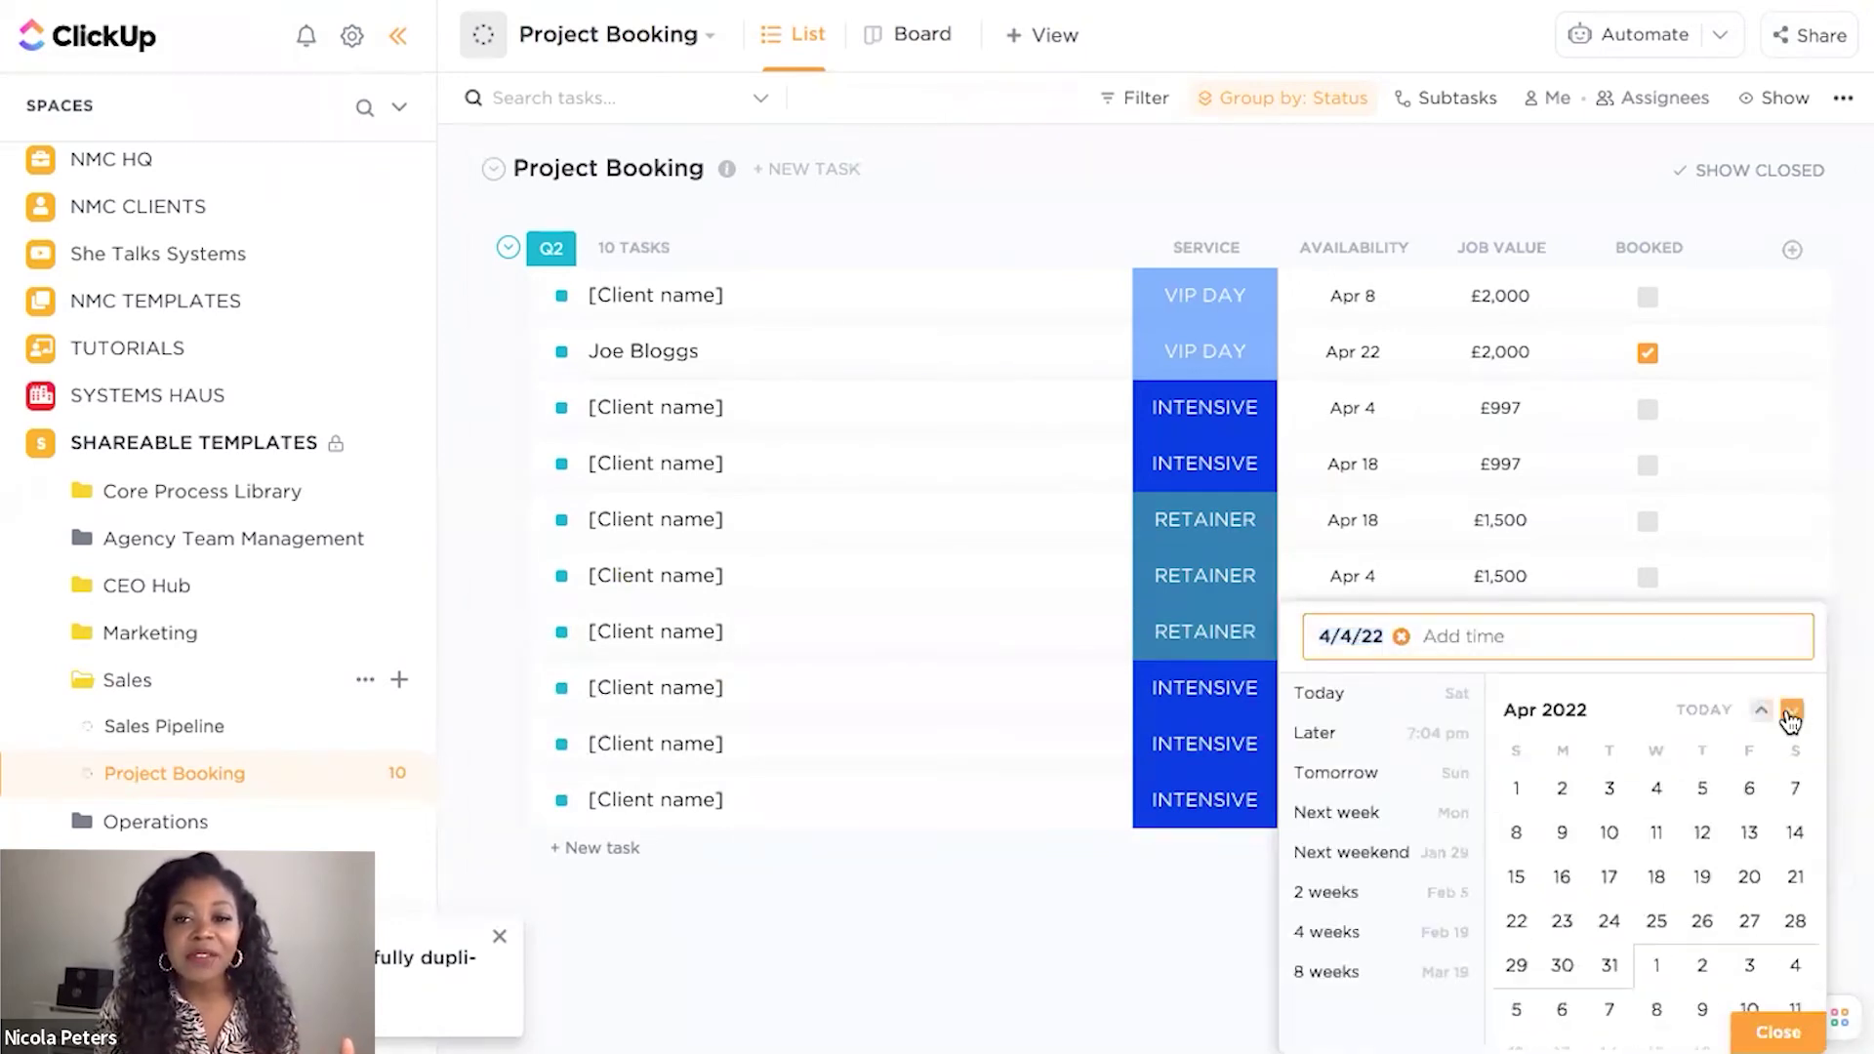
left_click(1792, 711)
left_click(1792, 711)
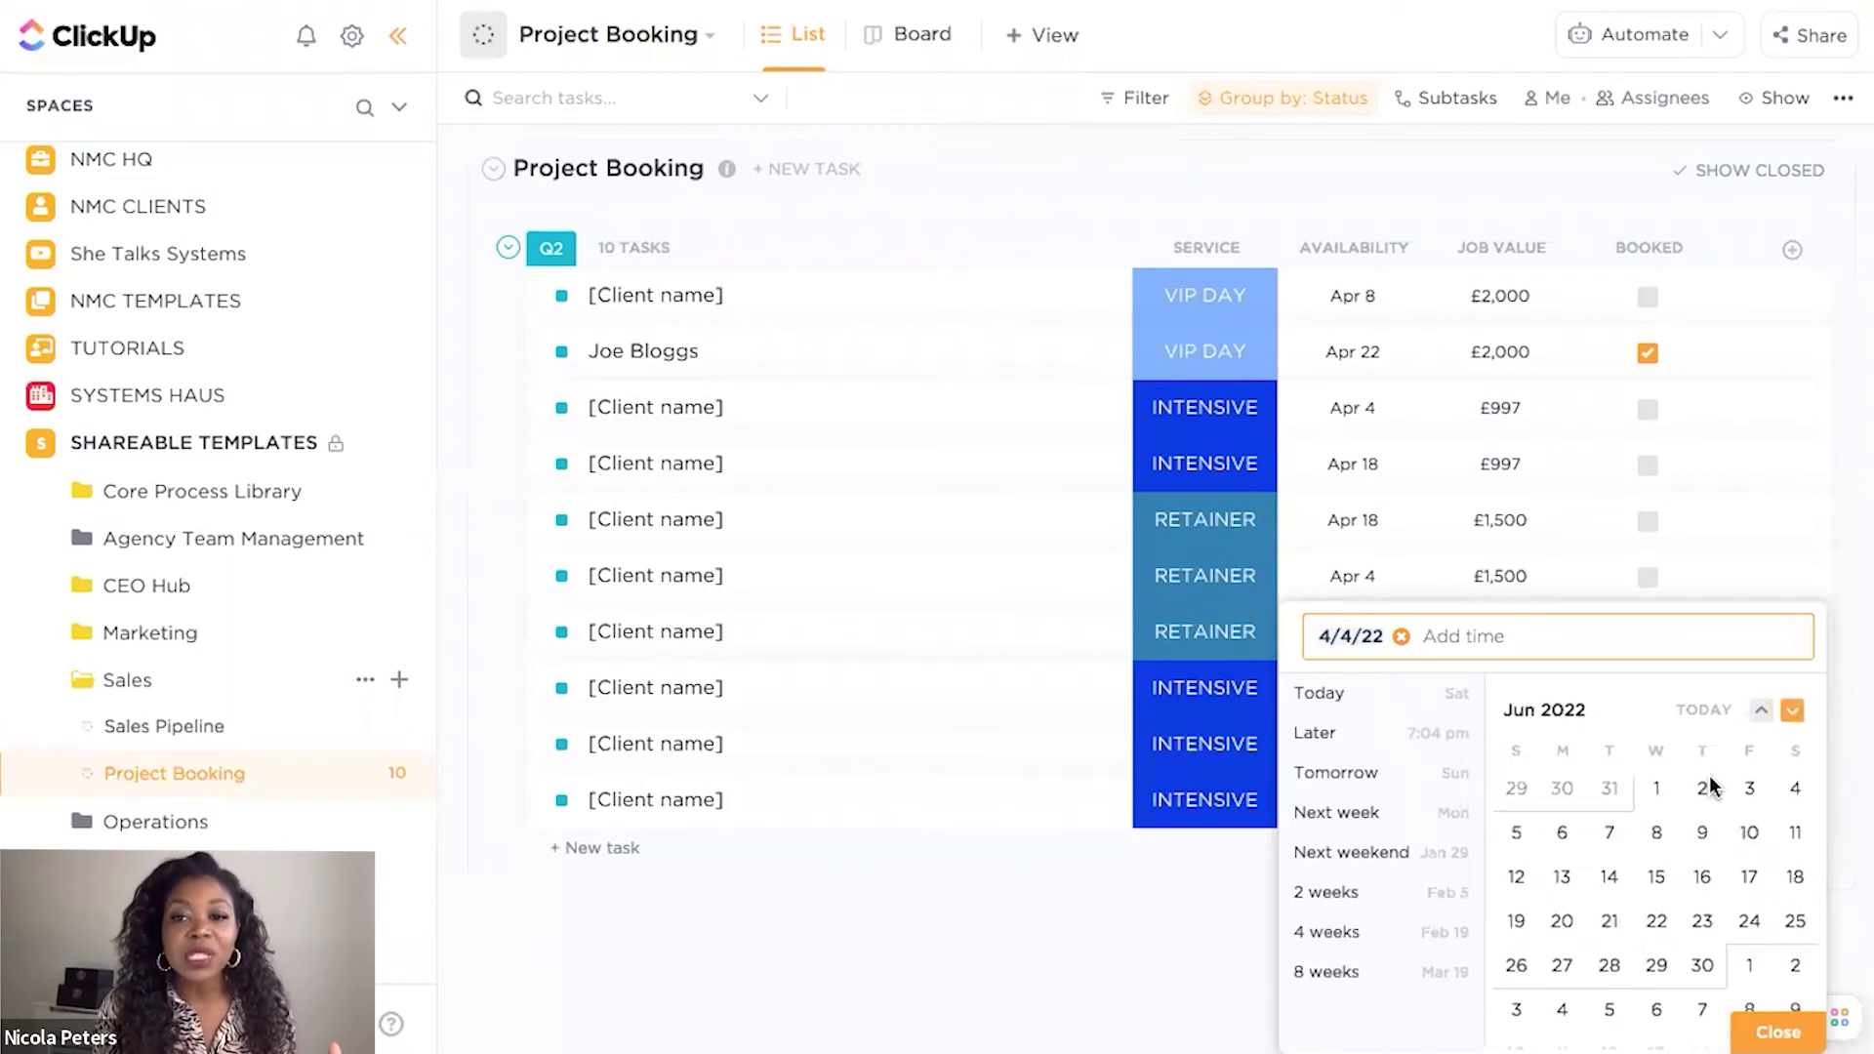
left_click(1795, 713)
left_click(1562, 834)
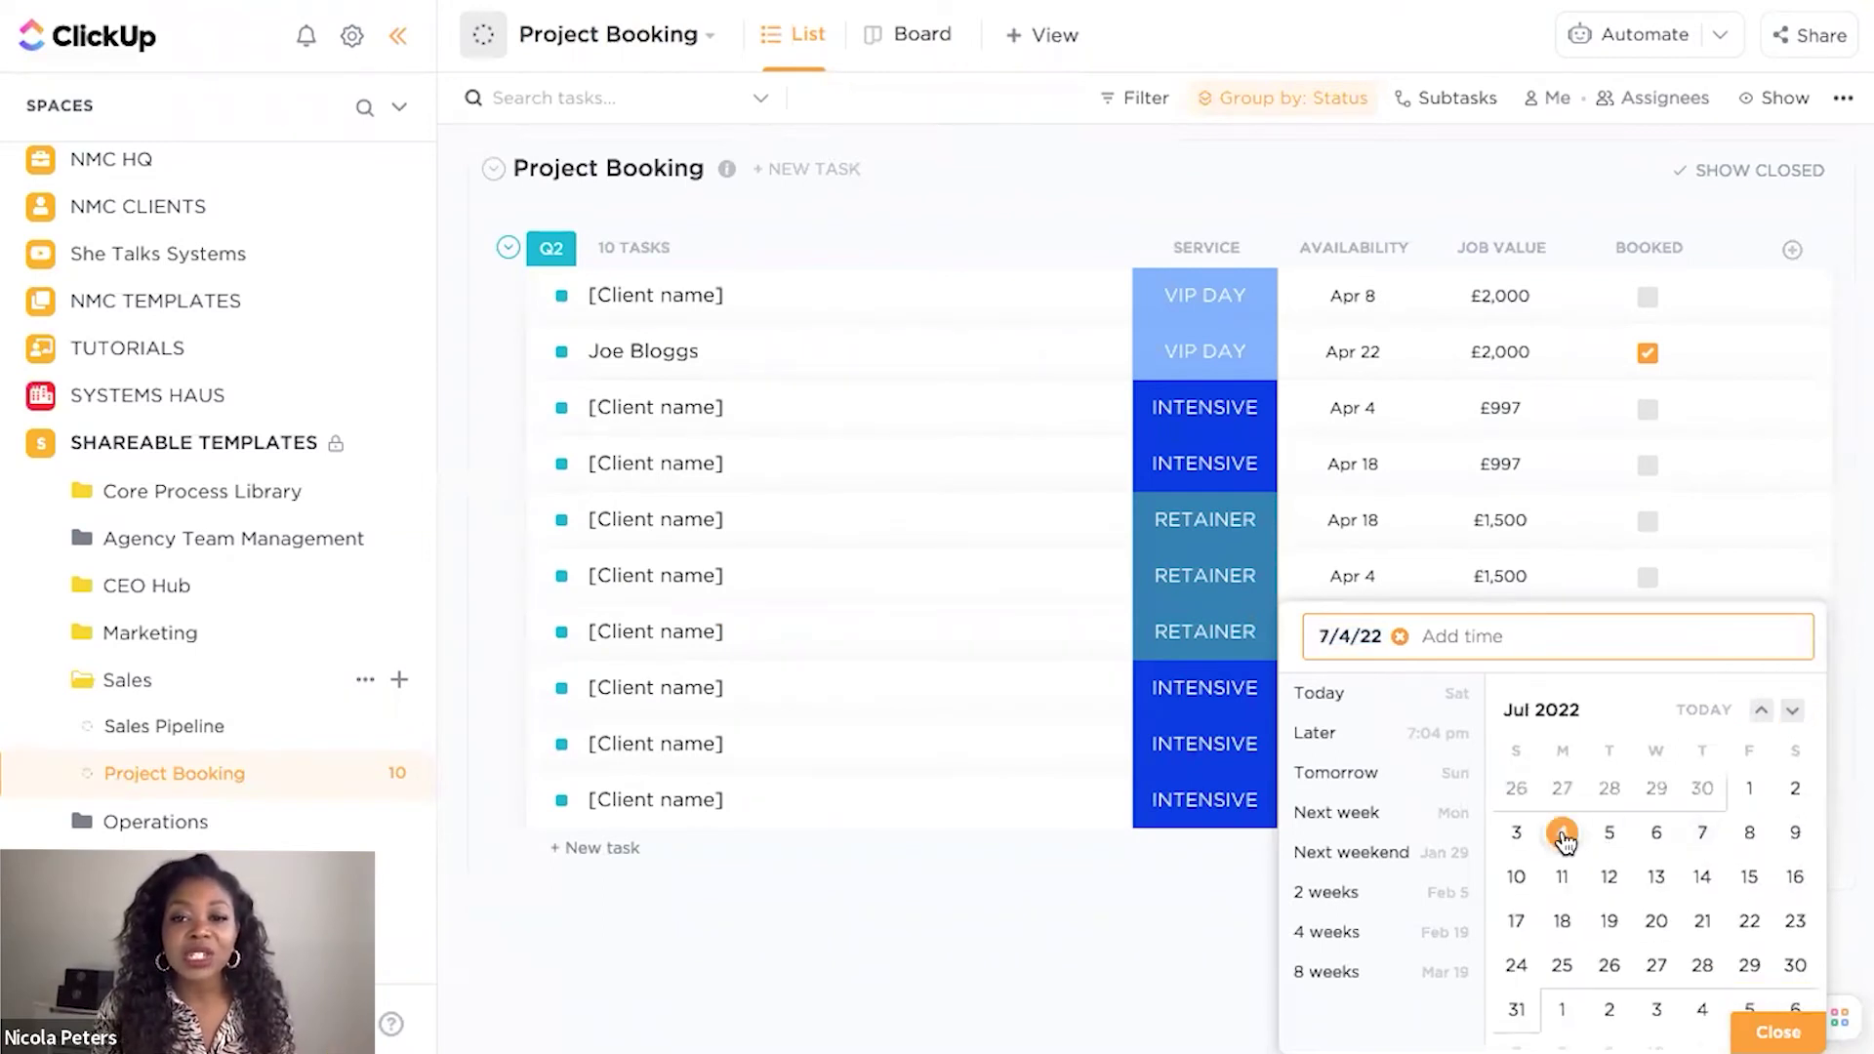
left_click(1758, 1037)
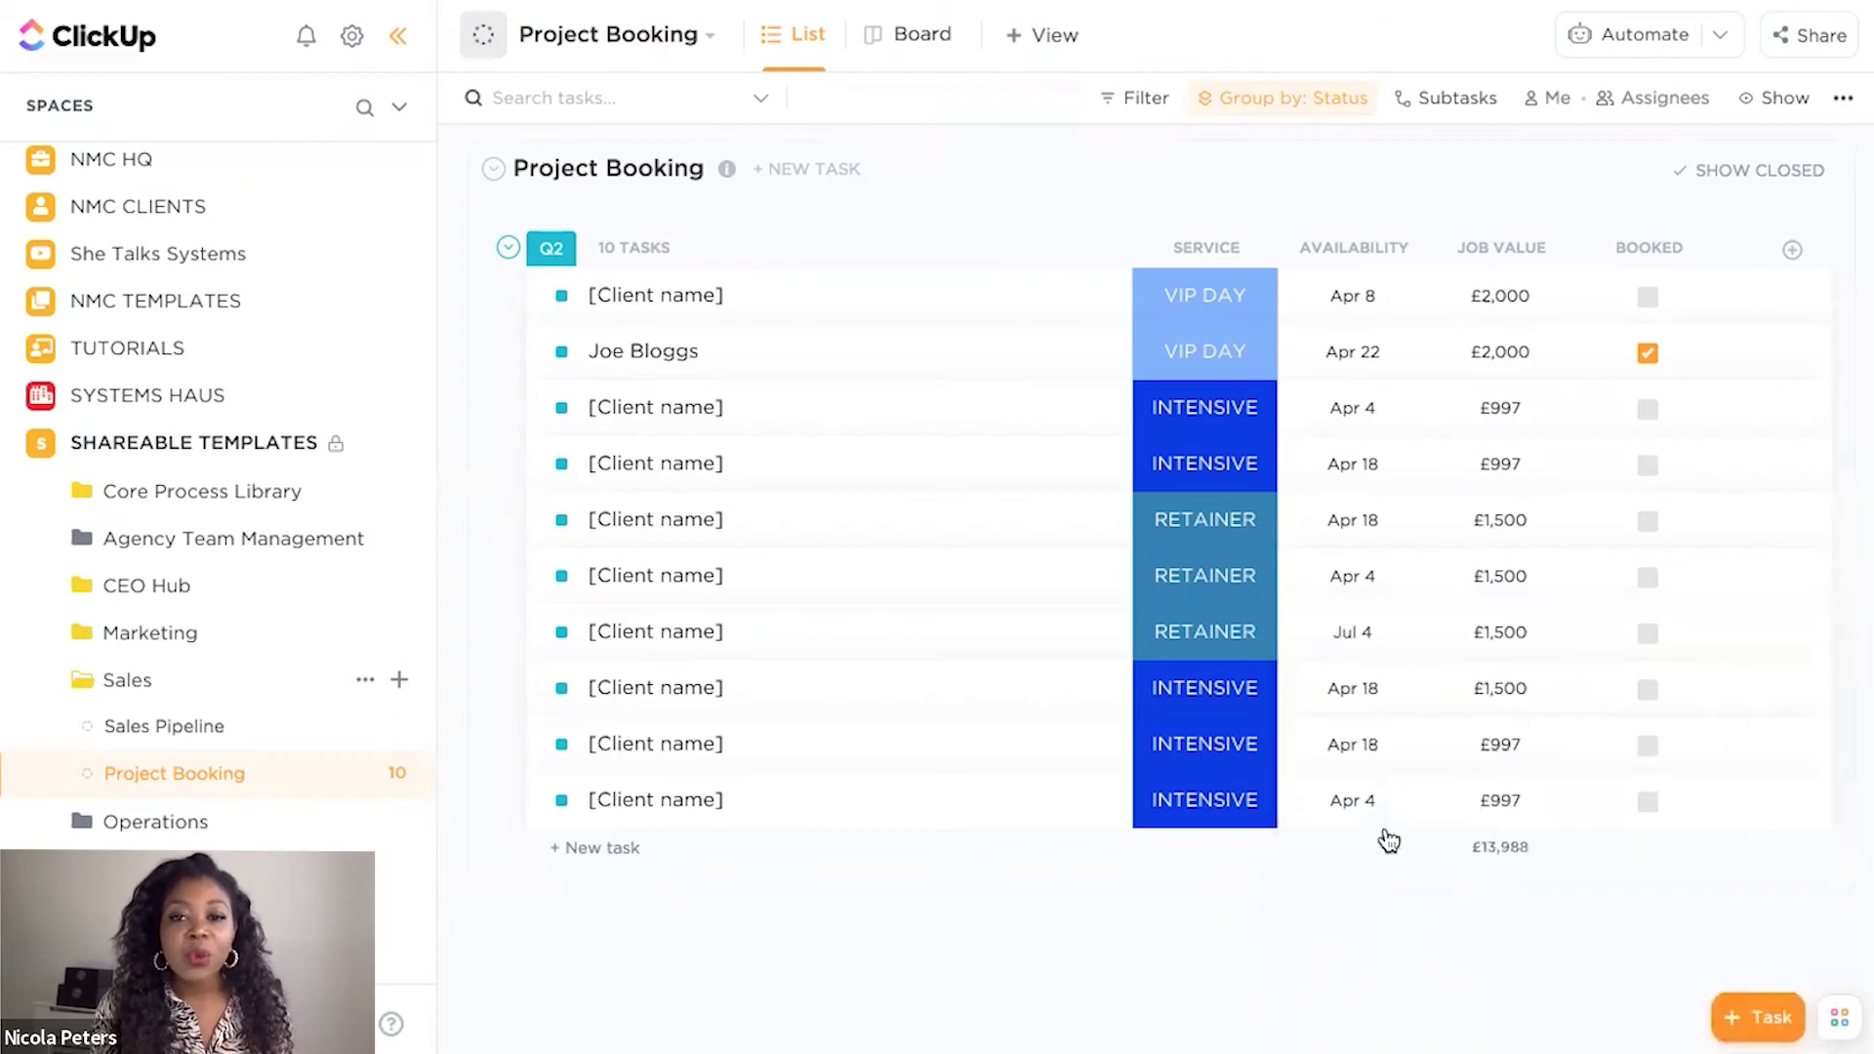
left_click(1362, 701)
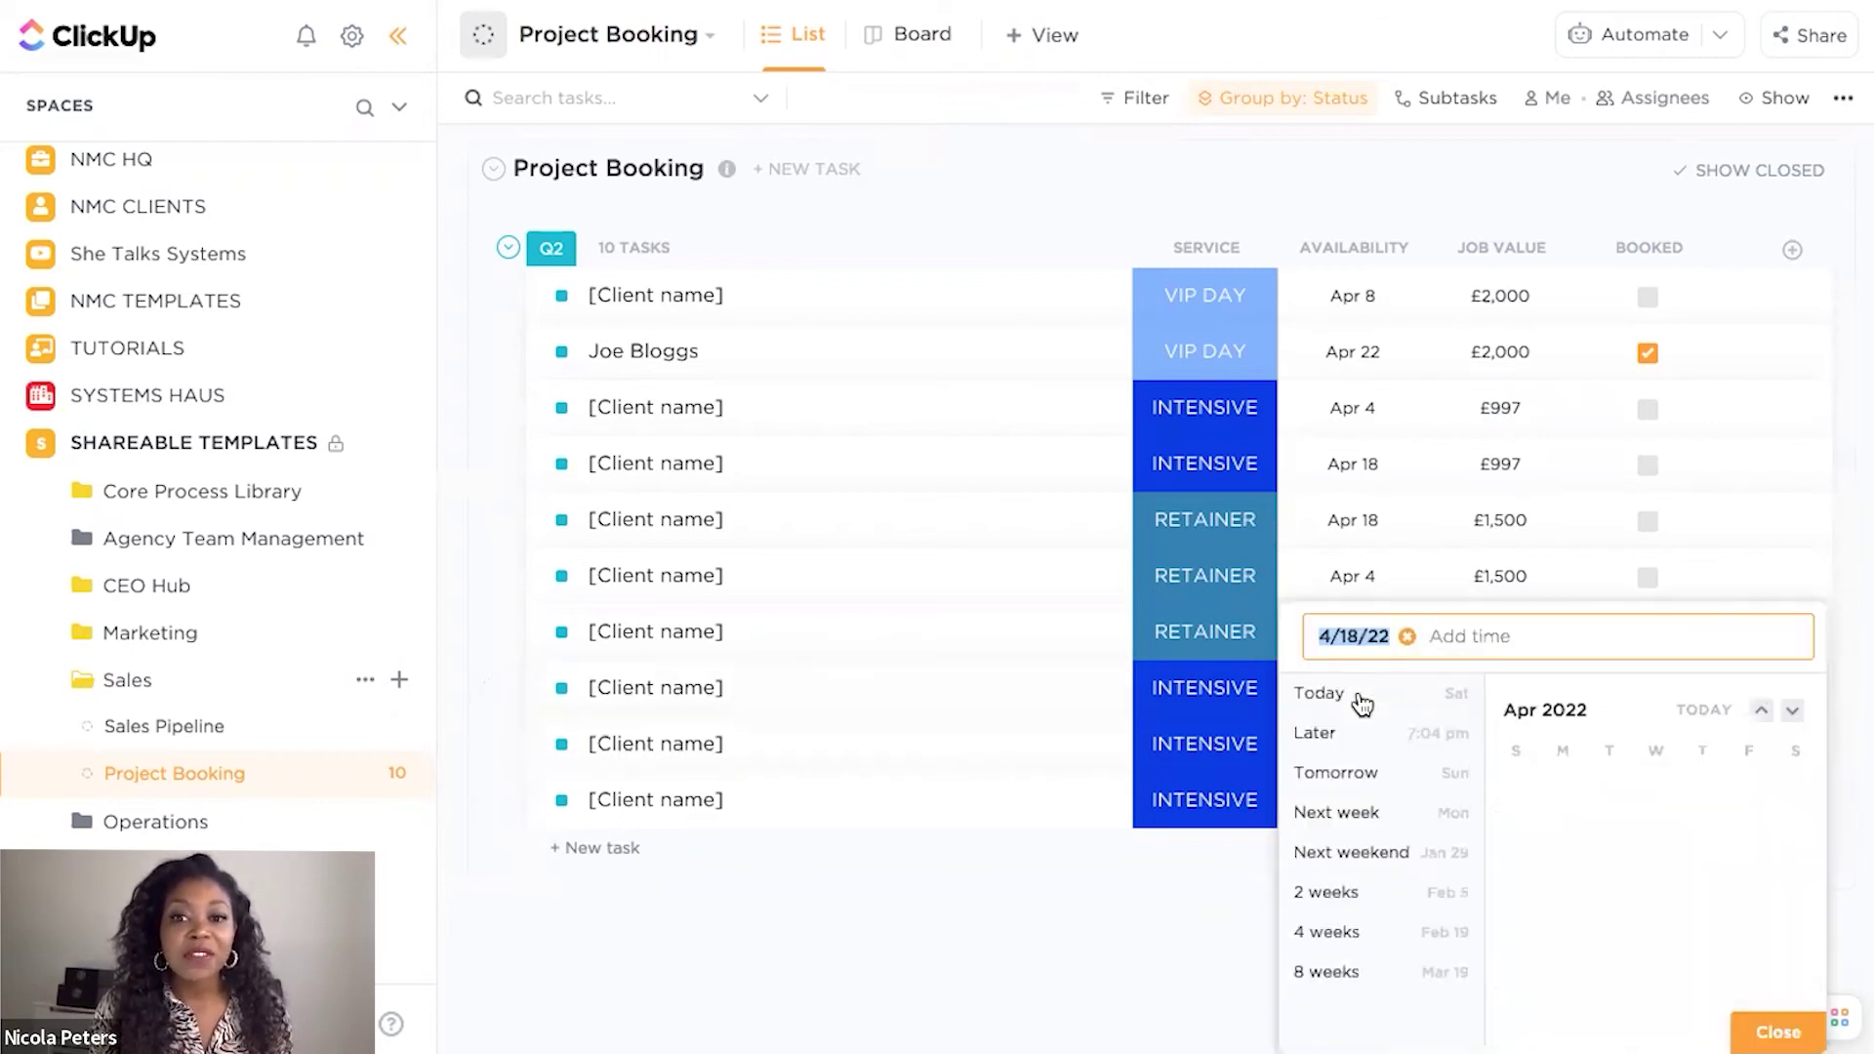
left_click(1793, 717)
left_click(1794, 716)
left_click(1794, 717)
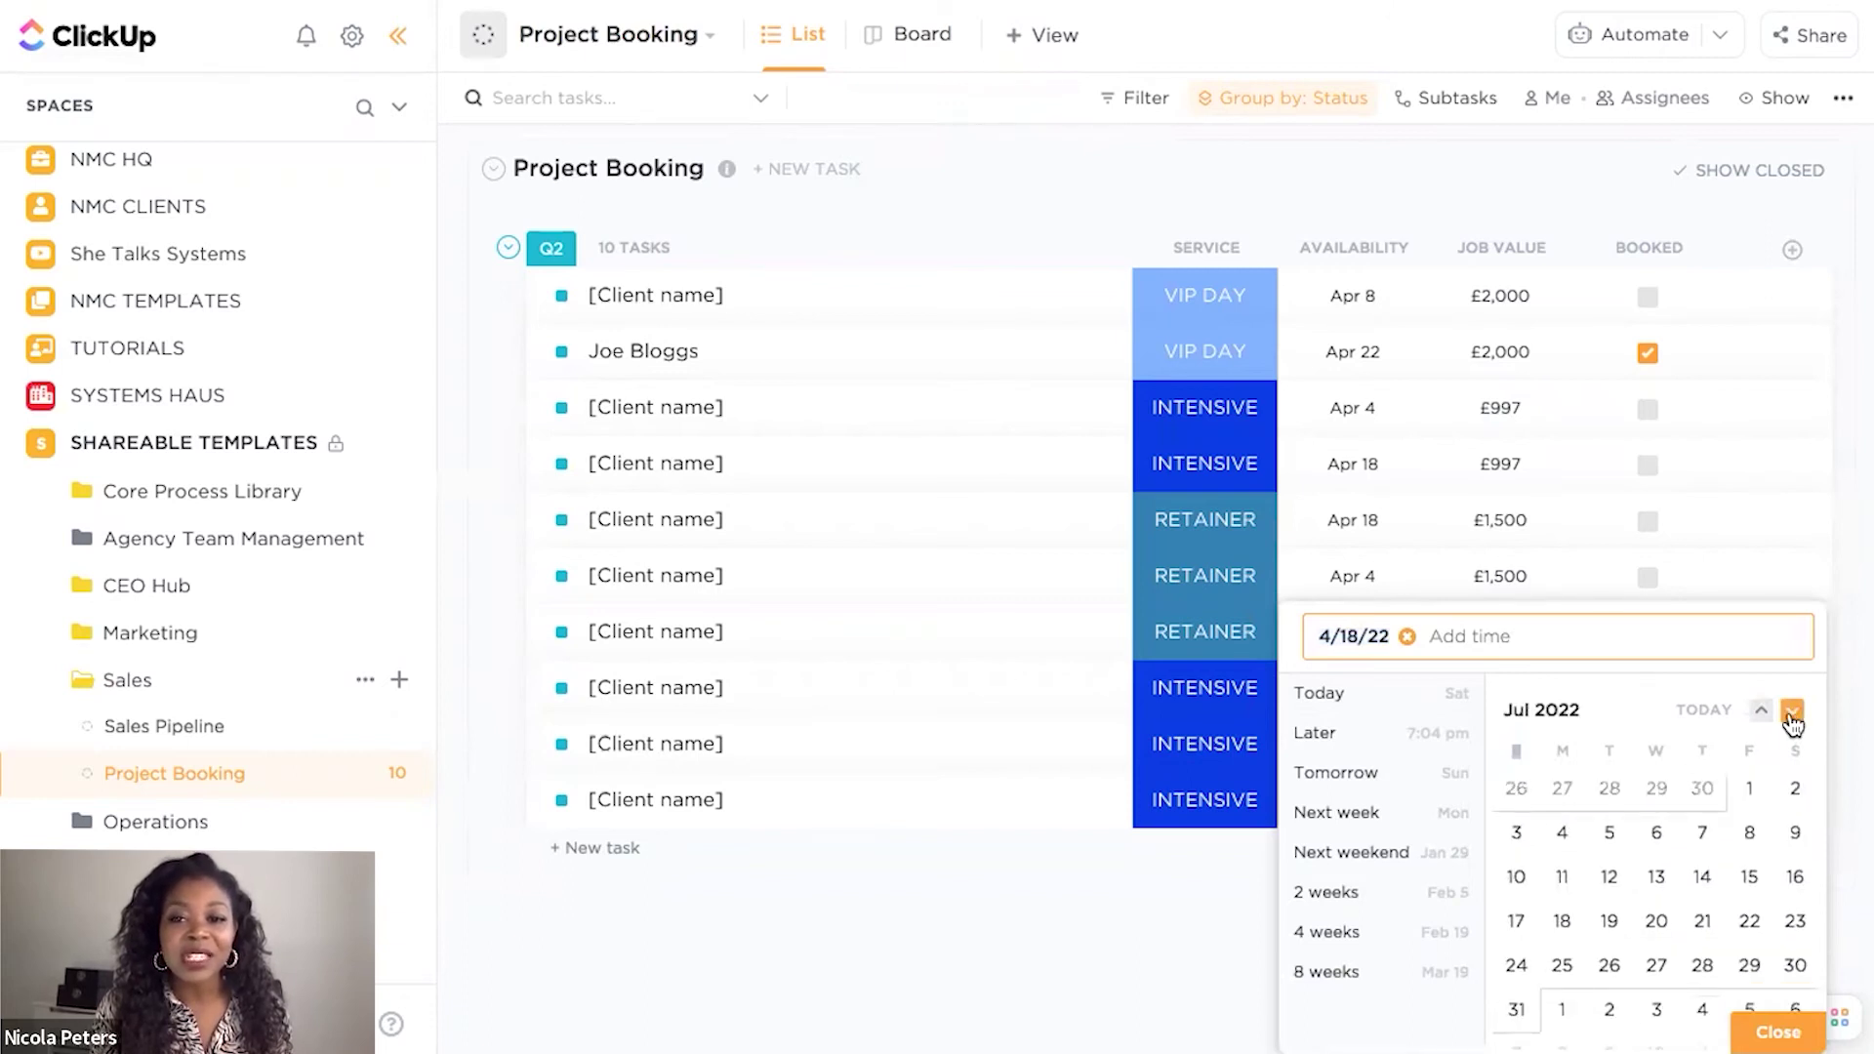
left_click(1563, 920)
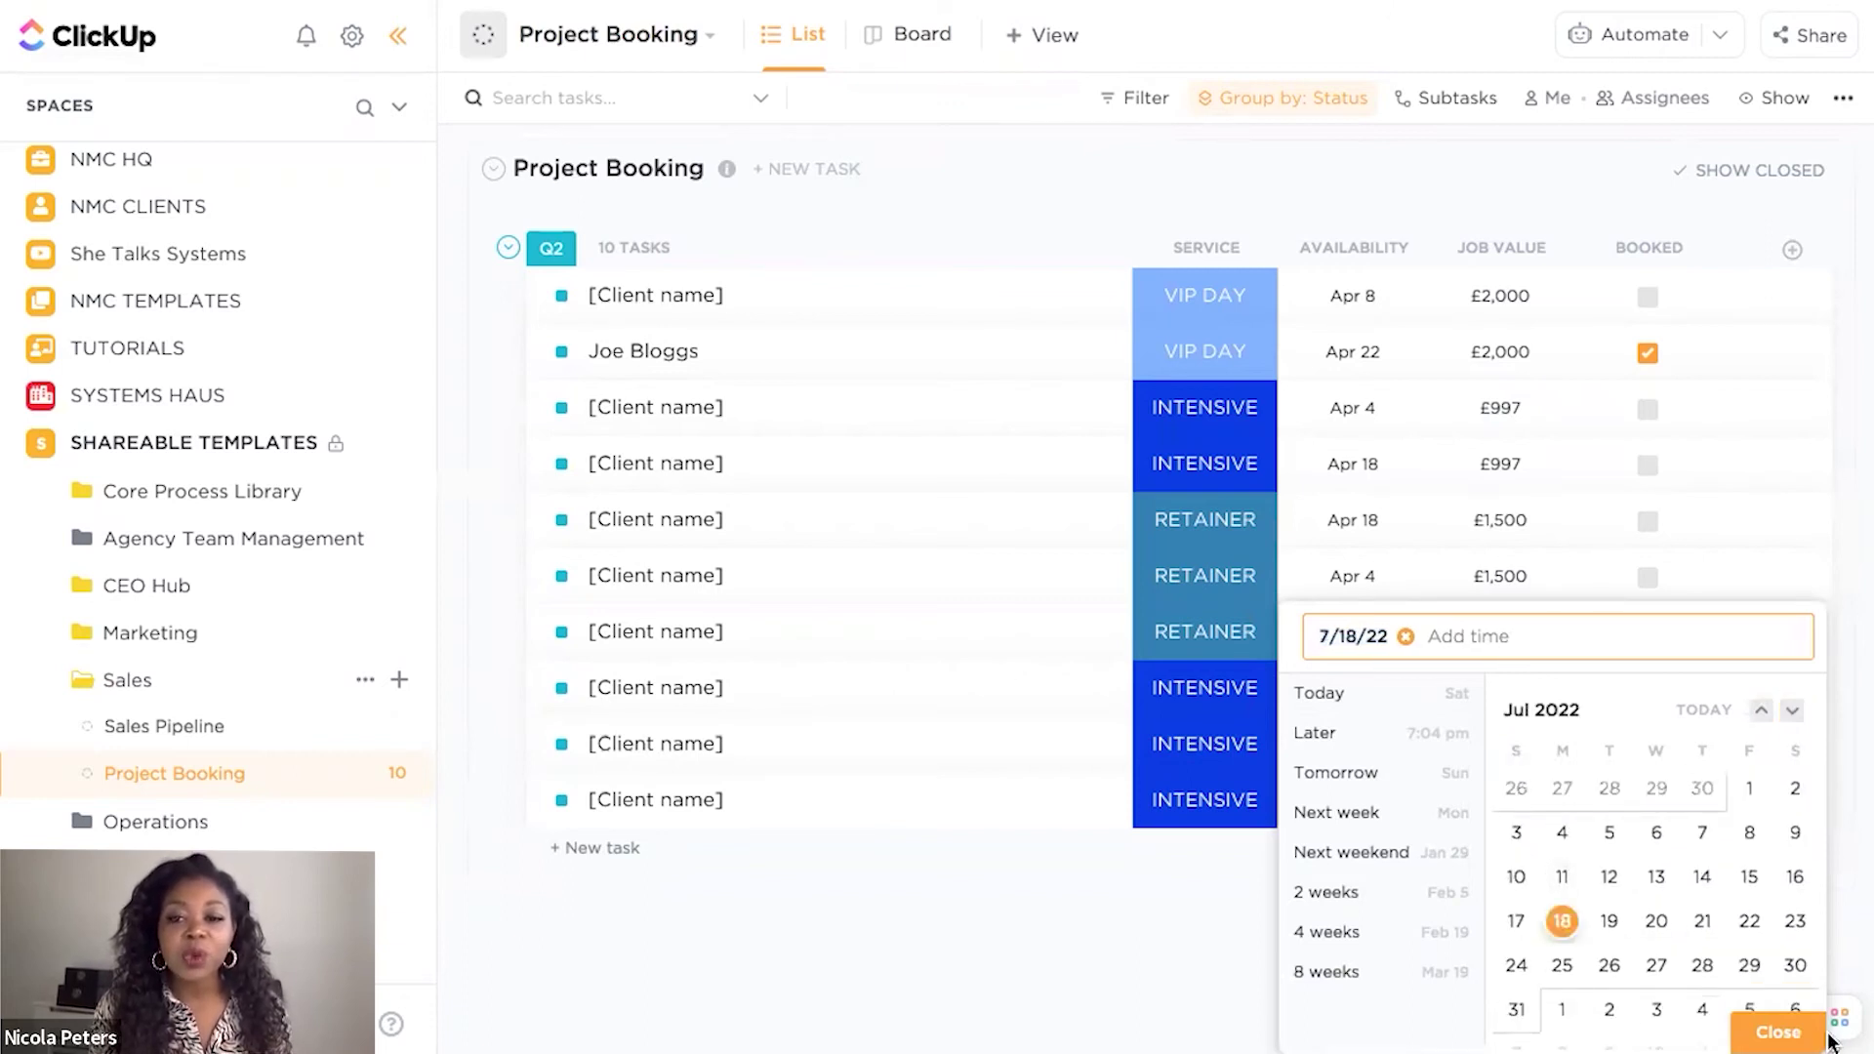
left_click(1794, 1034)
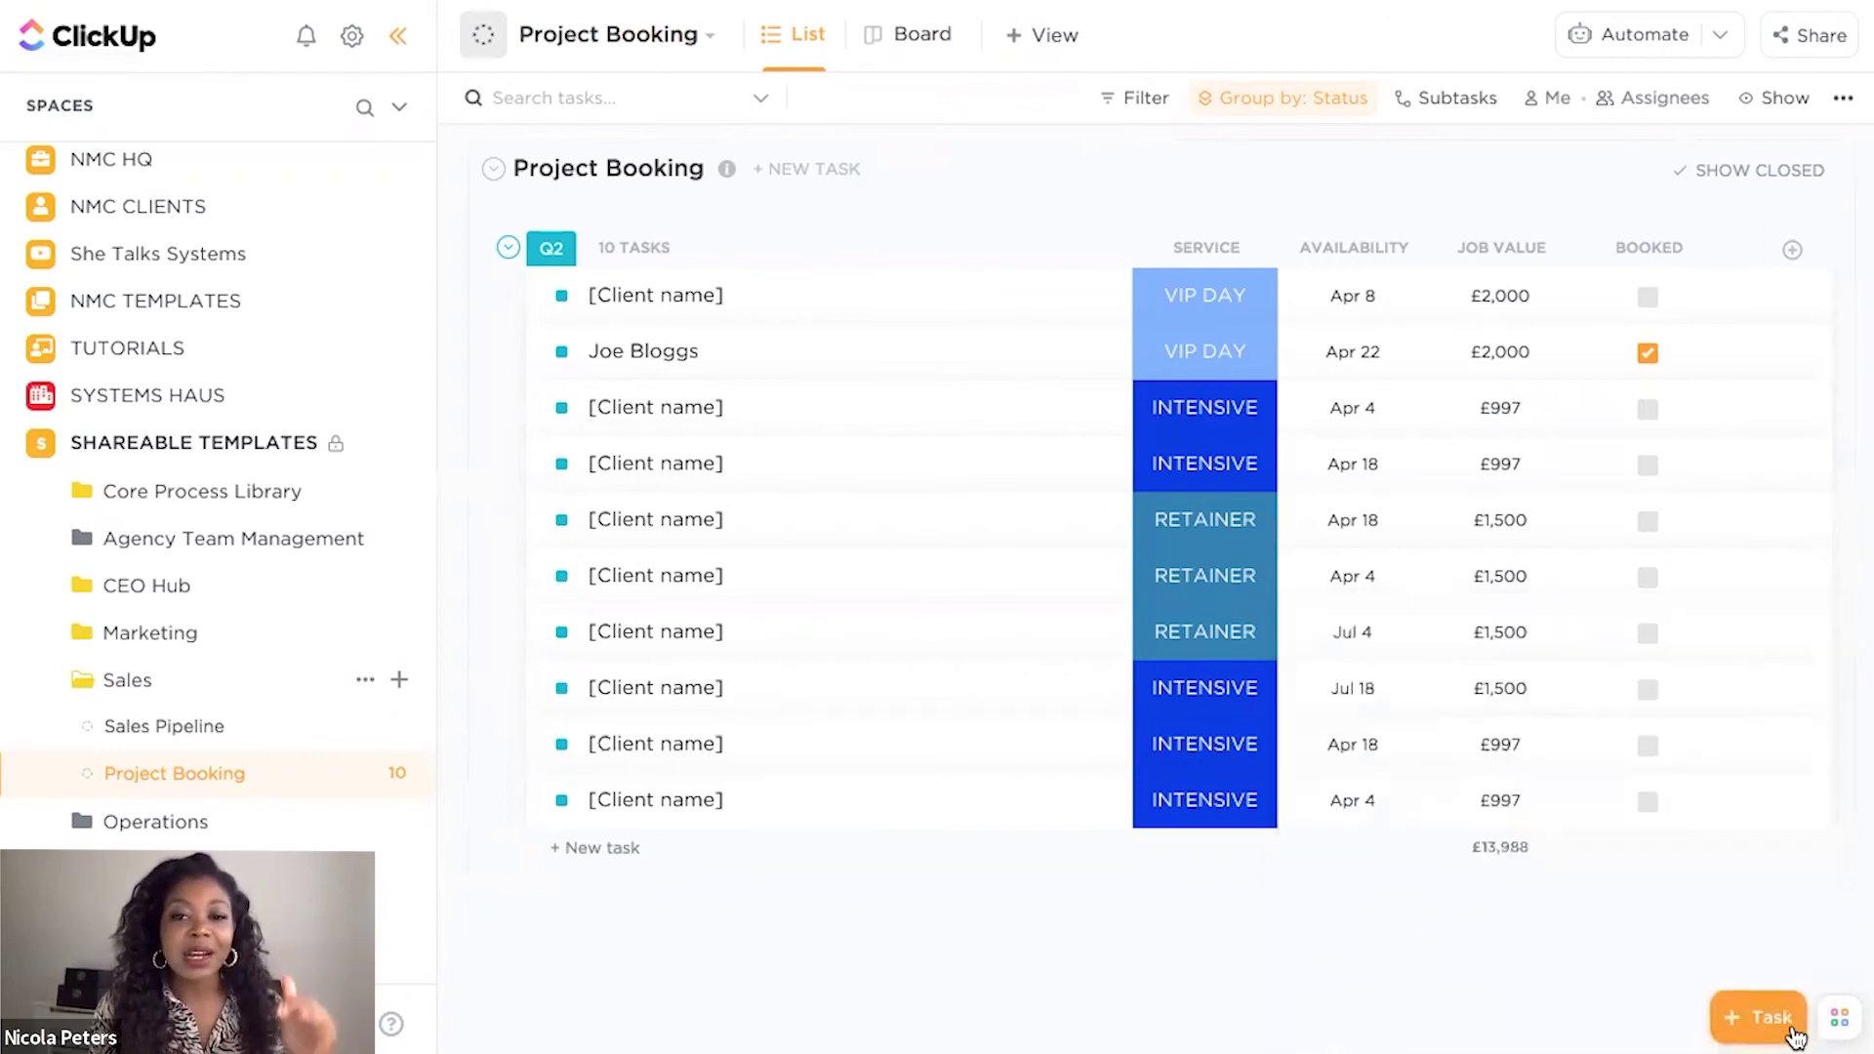
- Reschedule the ninth and last slots' availability to Jul 12 and Jul 19, 2022
left_click(1348, 763)
left_click(1794, 711)
left_click(1793, 711)
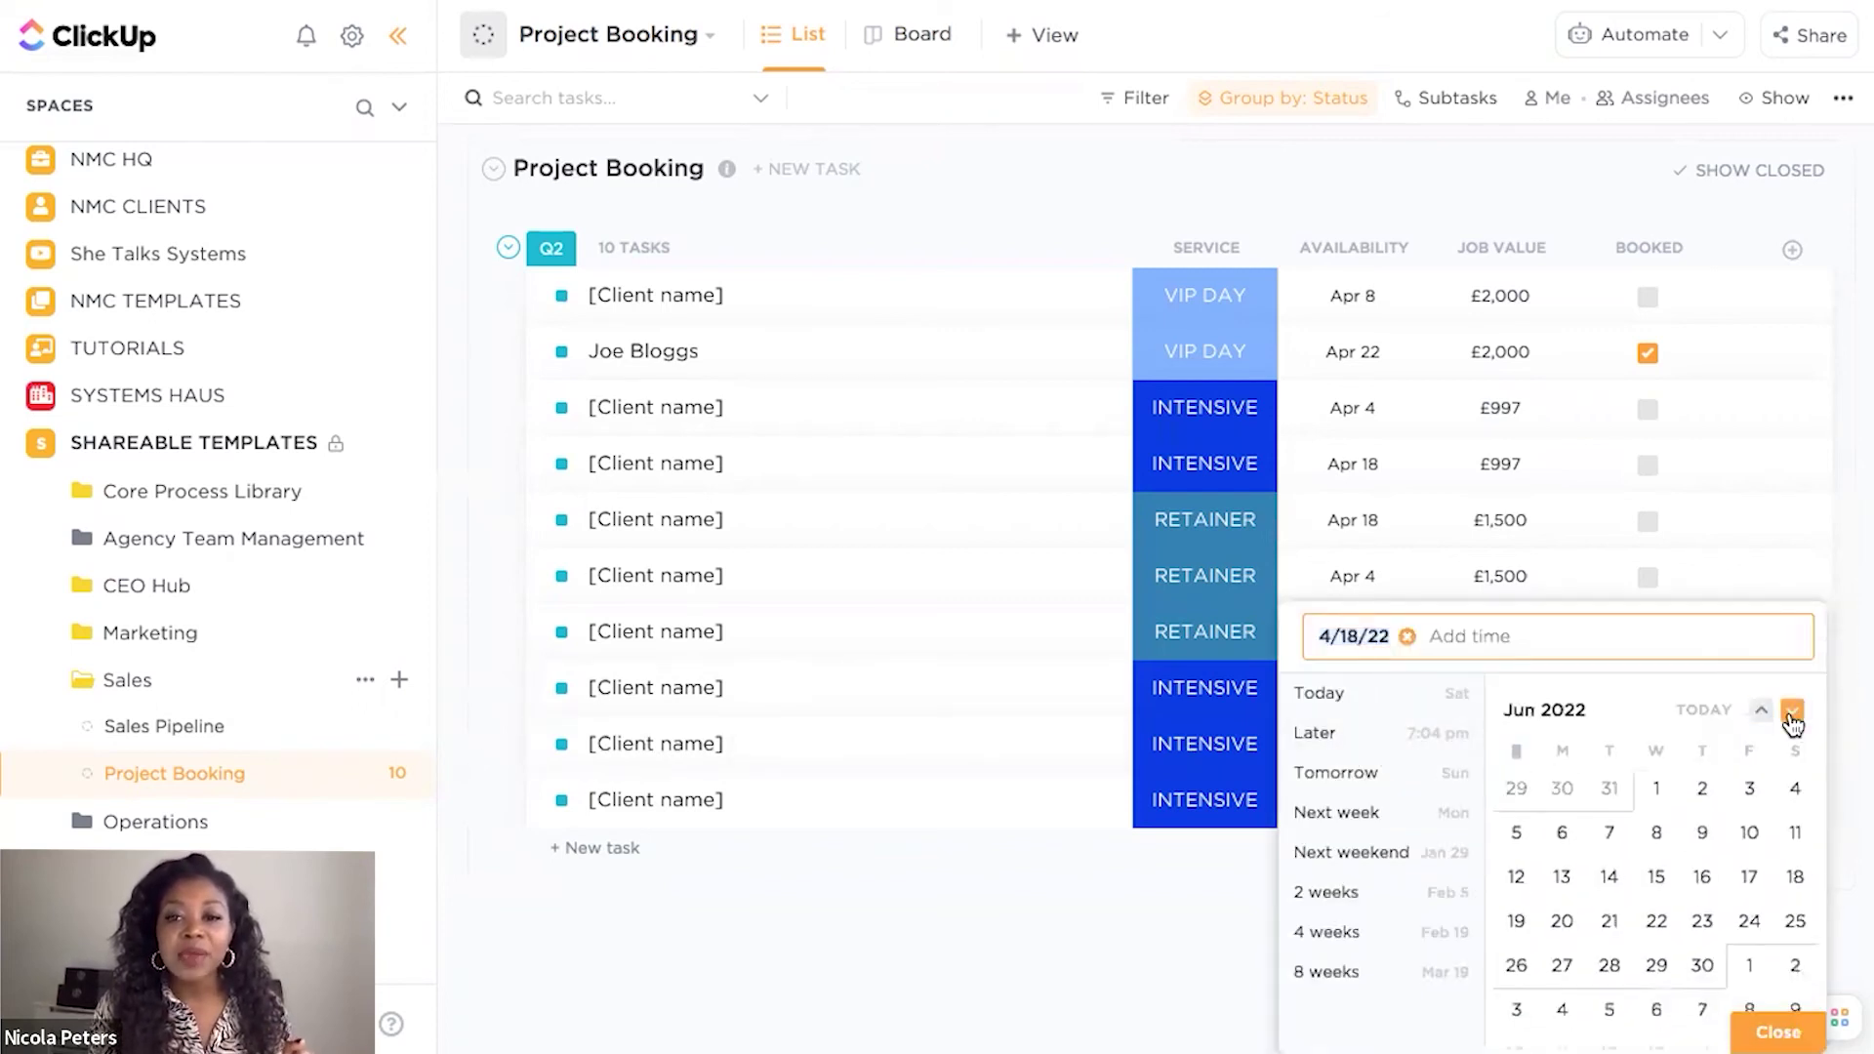
left_click(1793, 710)
left_click(1610, 876)
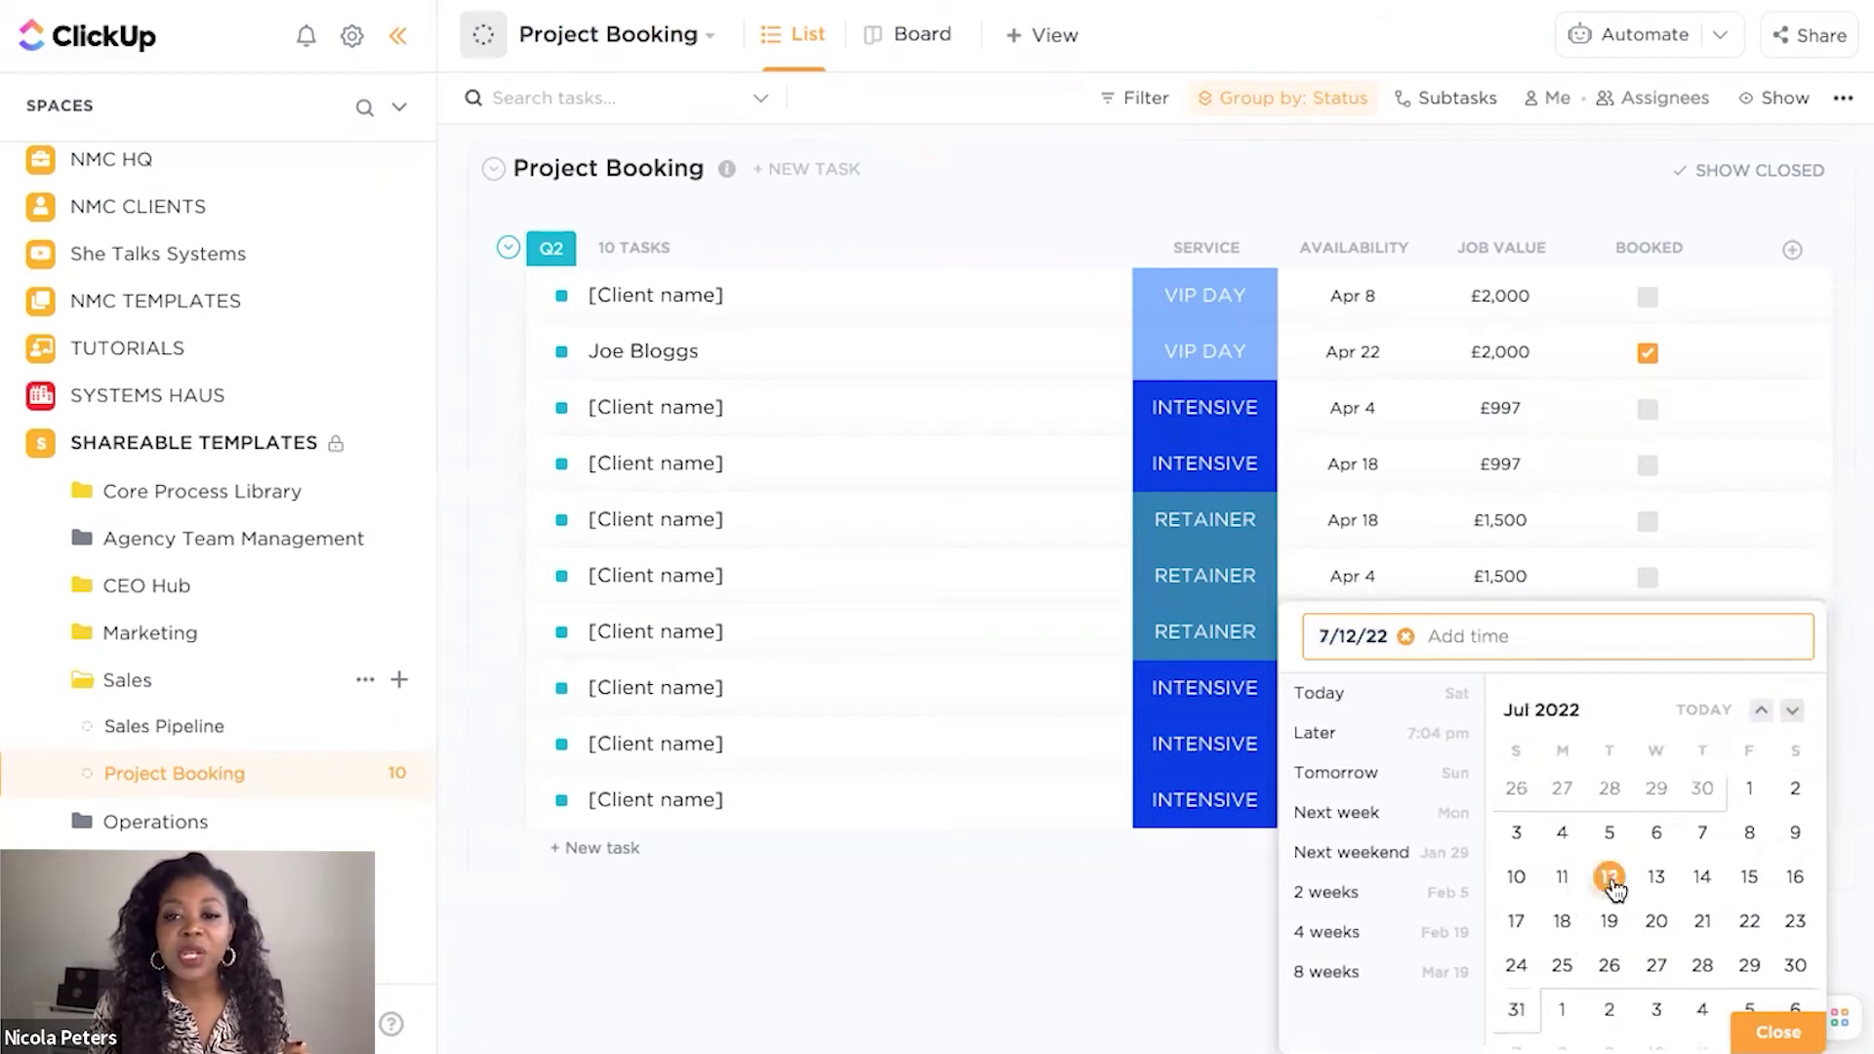
left_click(1777, 1032)
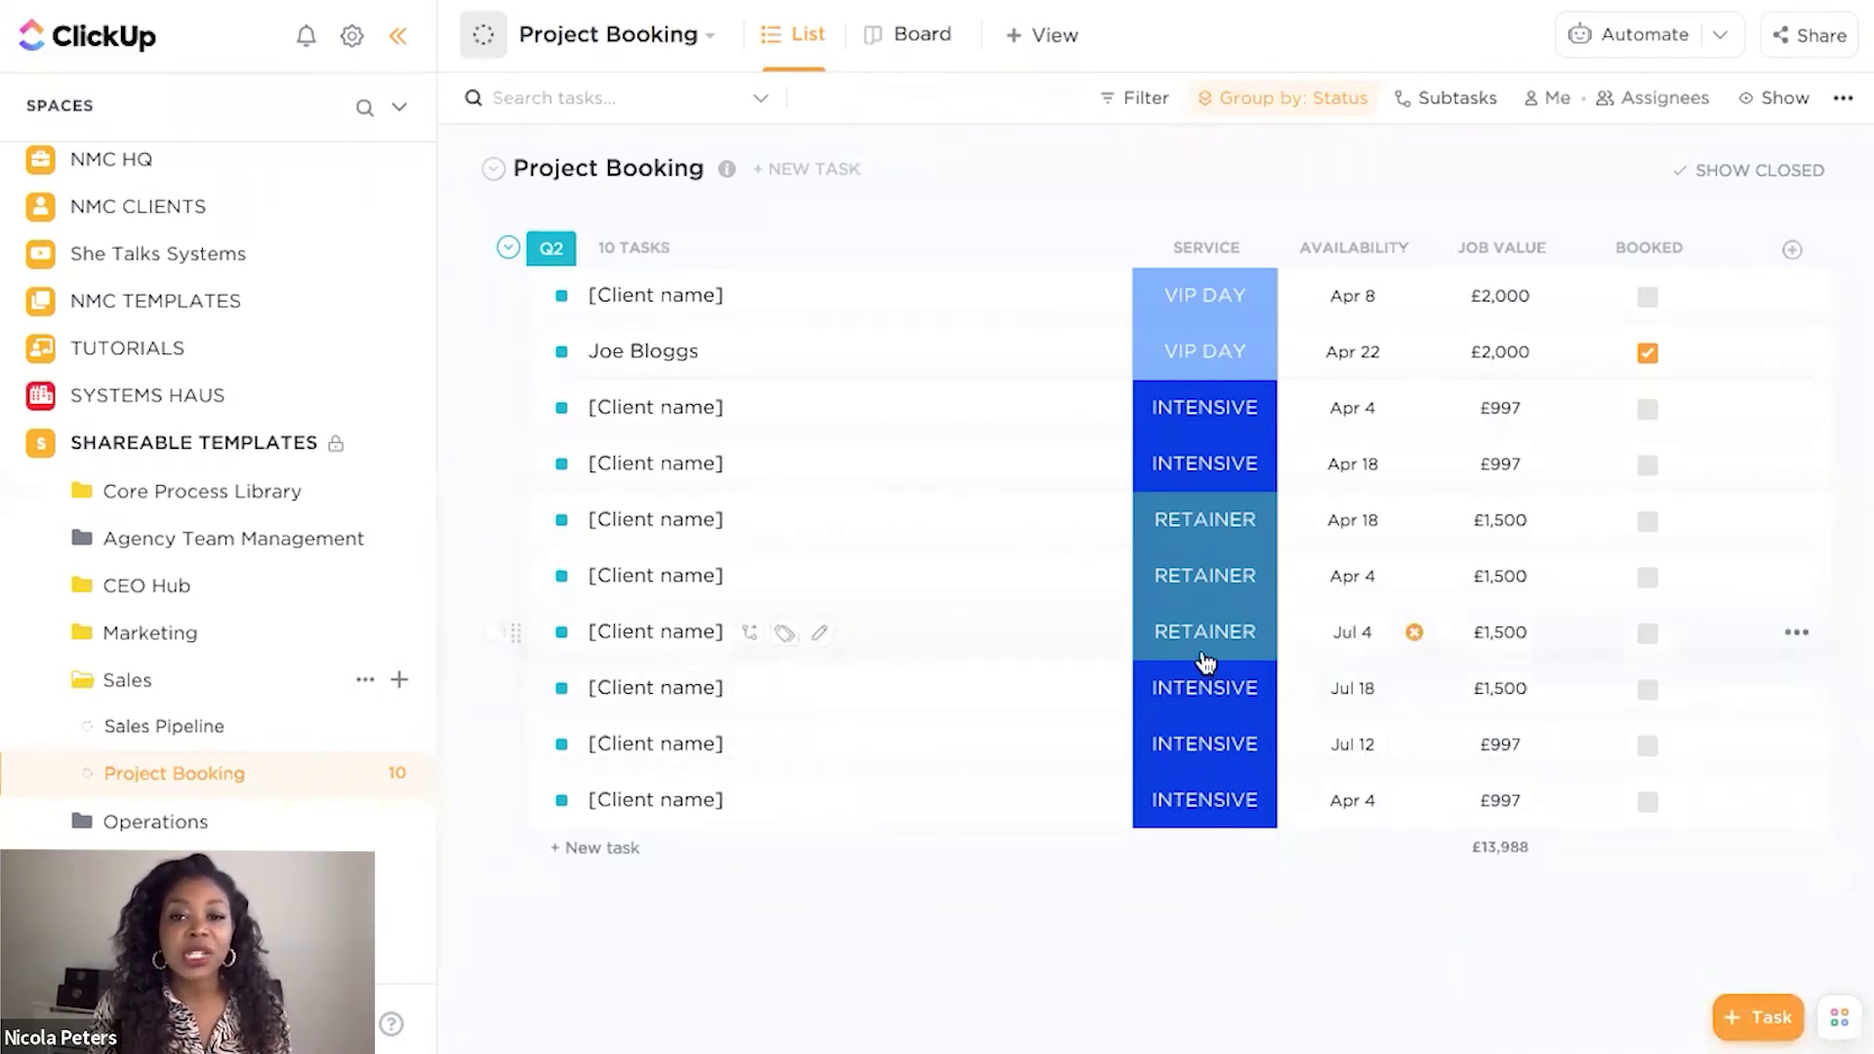
left_click(1365, 808)
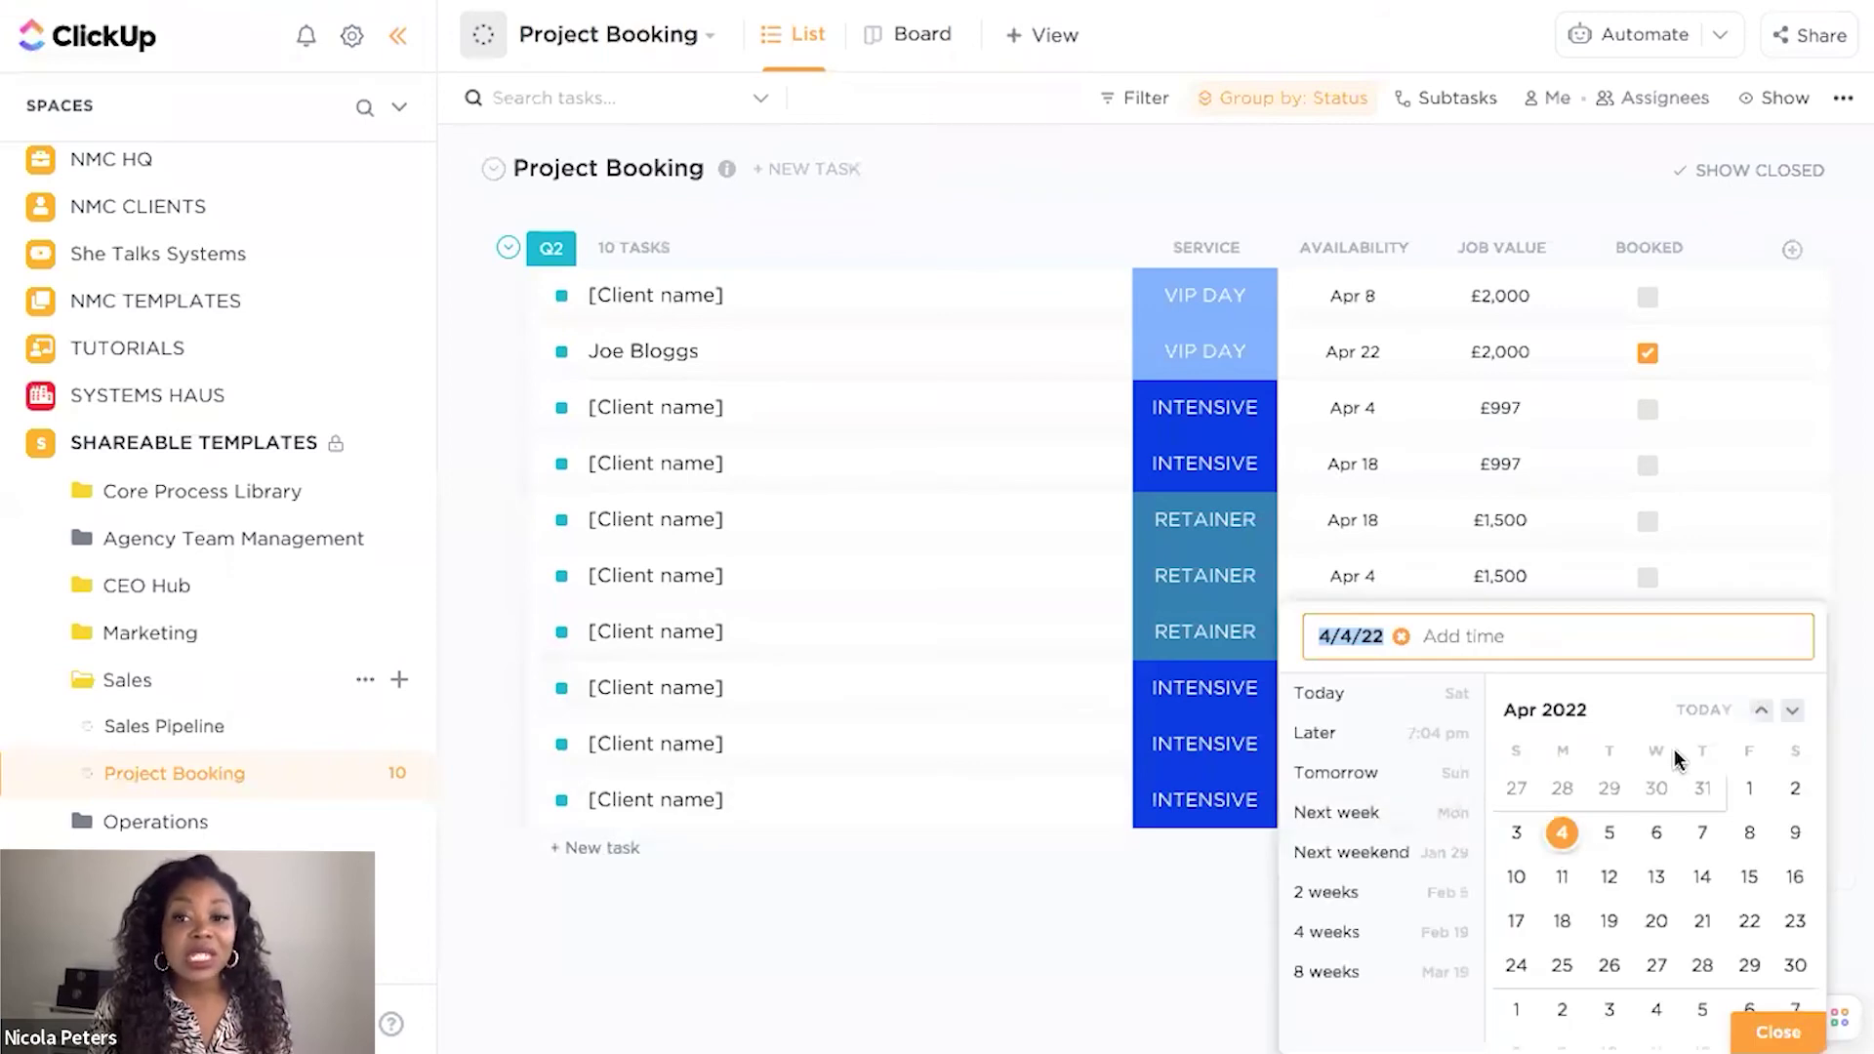
left_click(1792, 711)
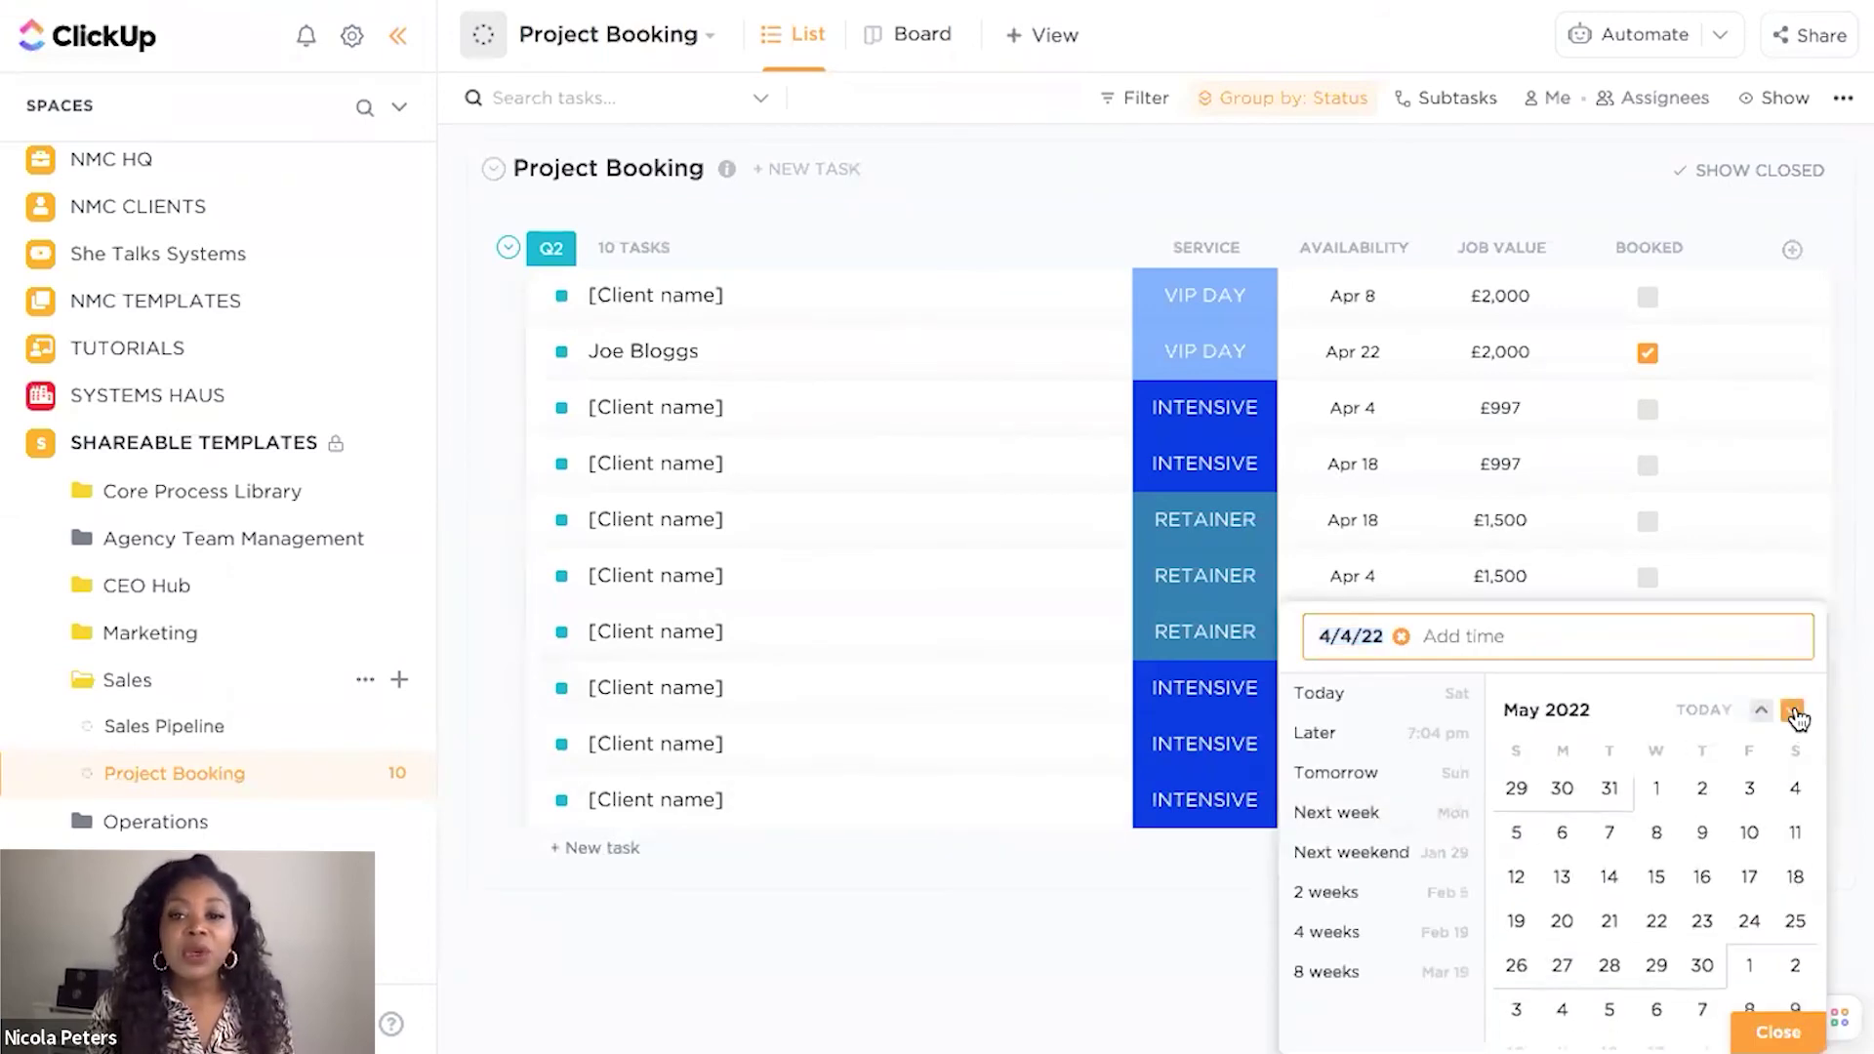
left_click(1797, 715)
left_click(1796, 716)
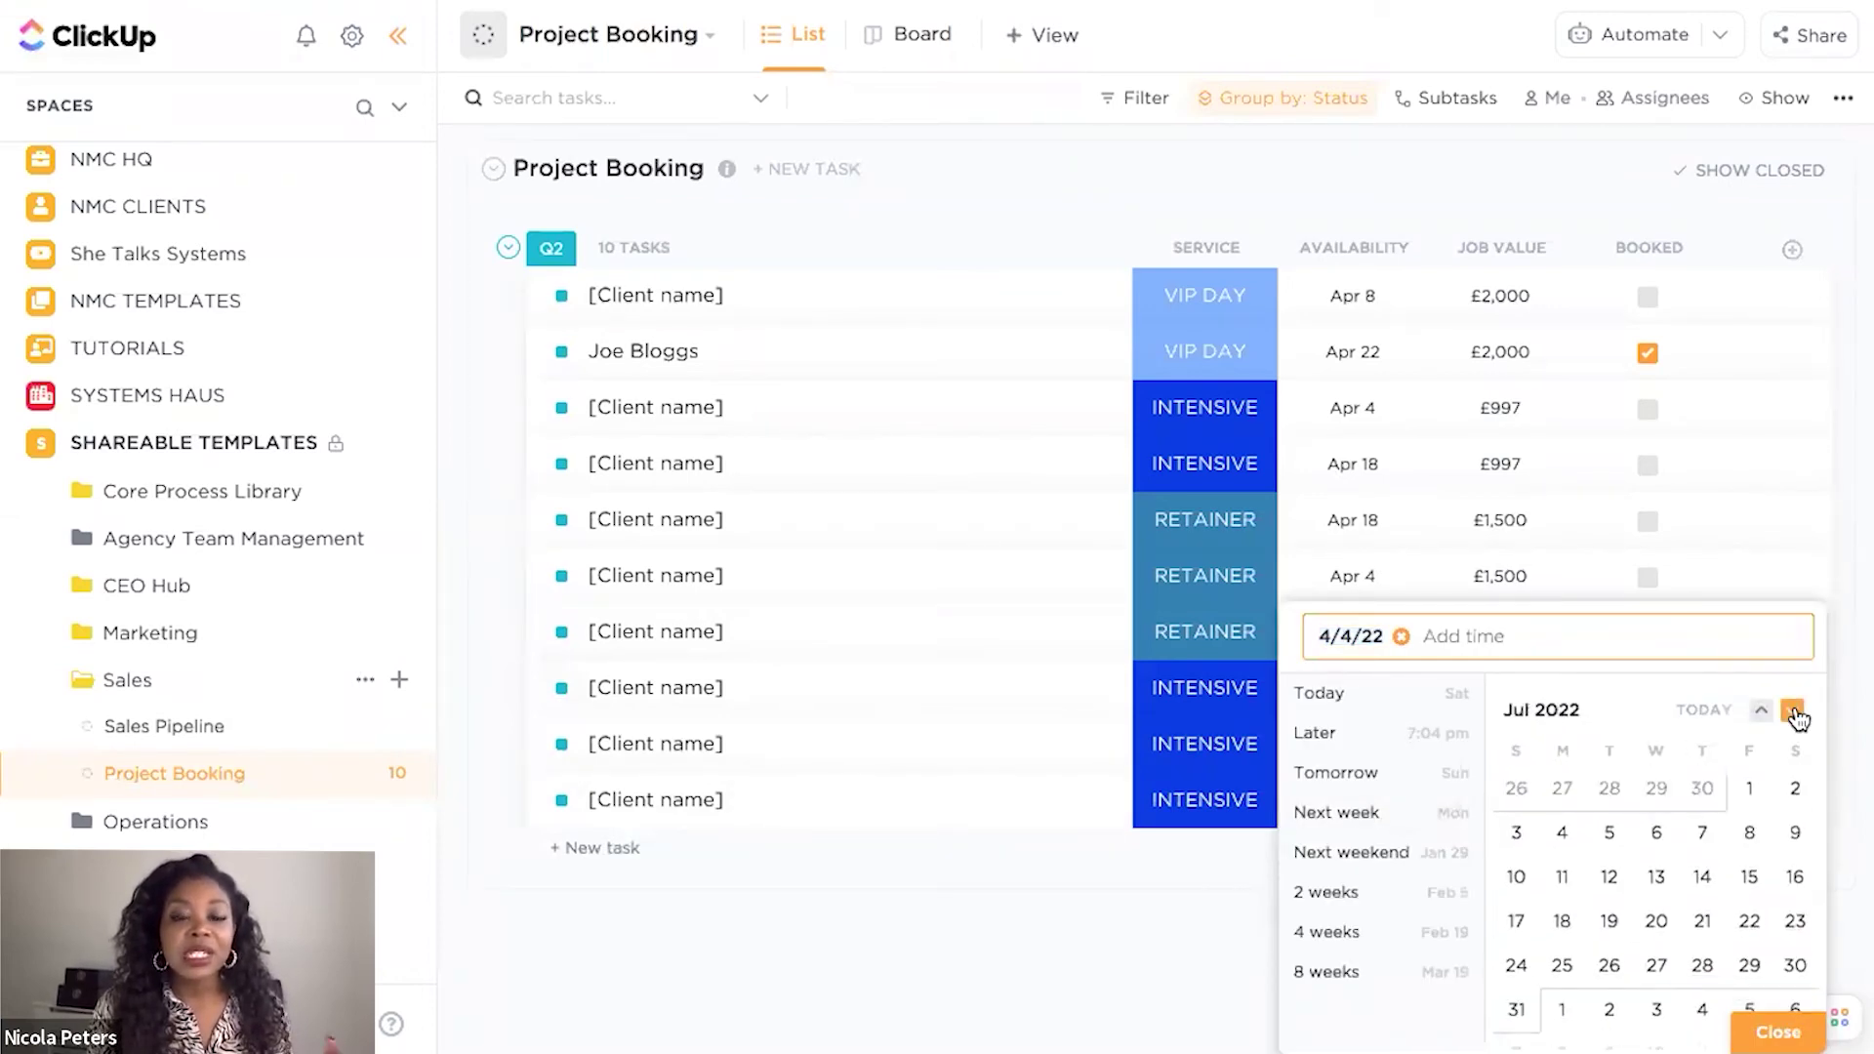
left_click(1609, 922)
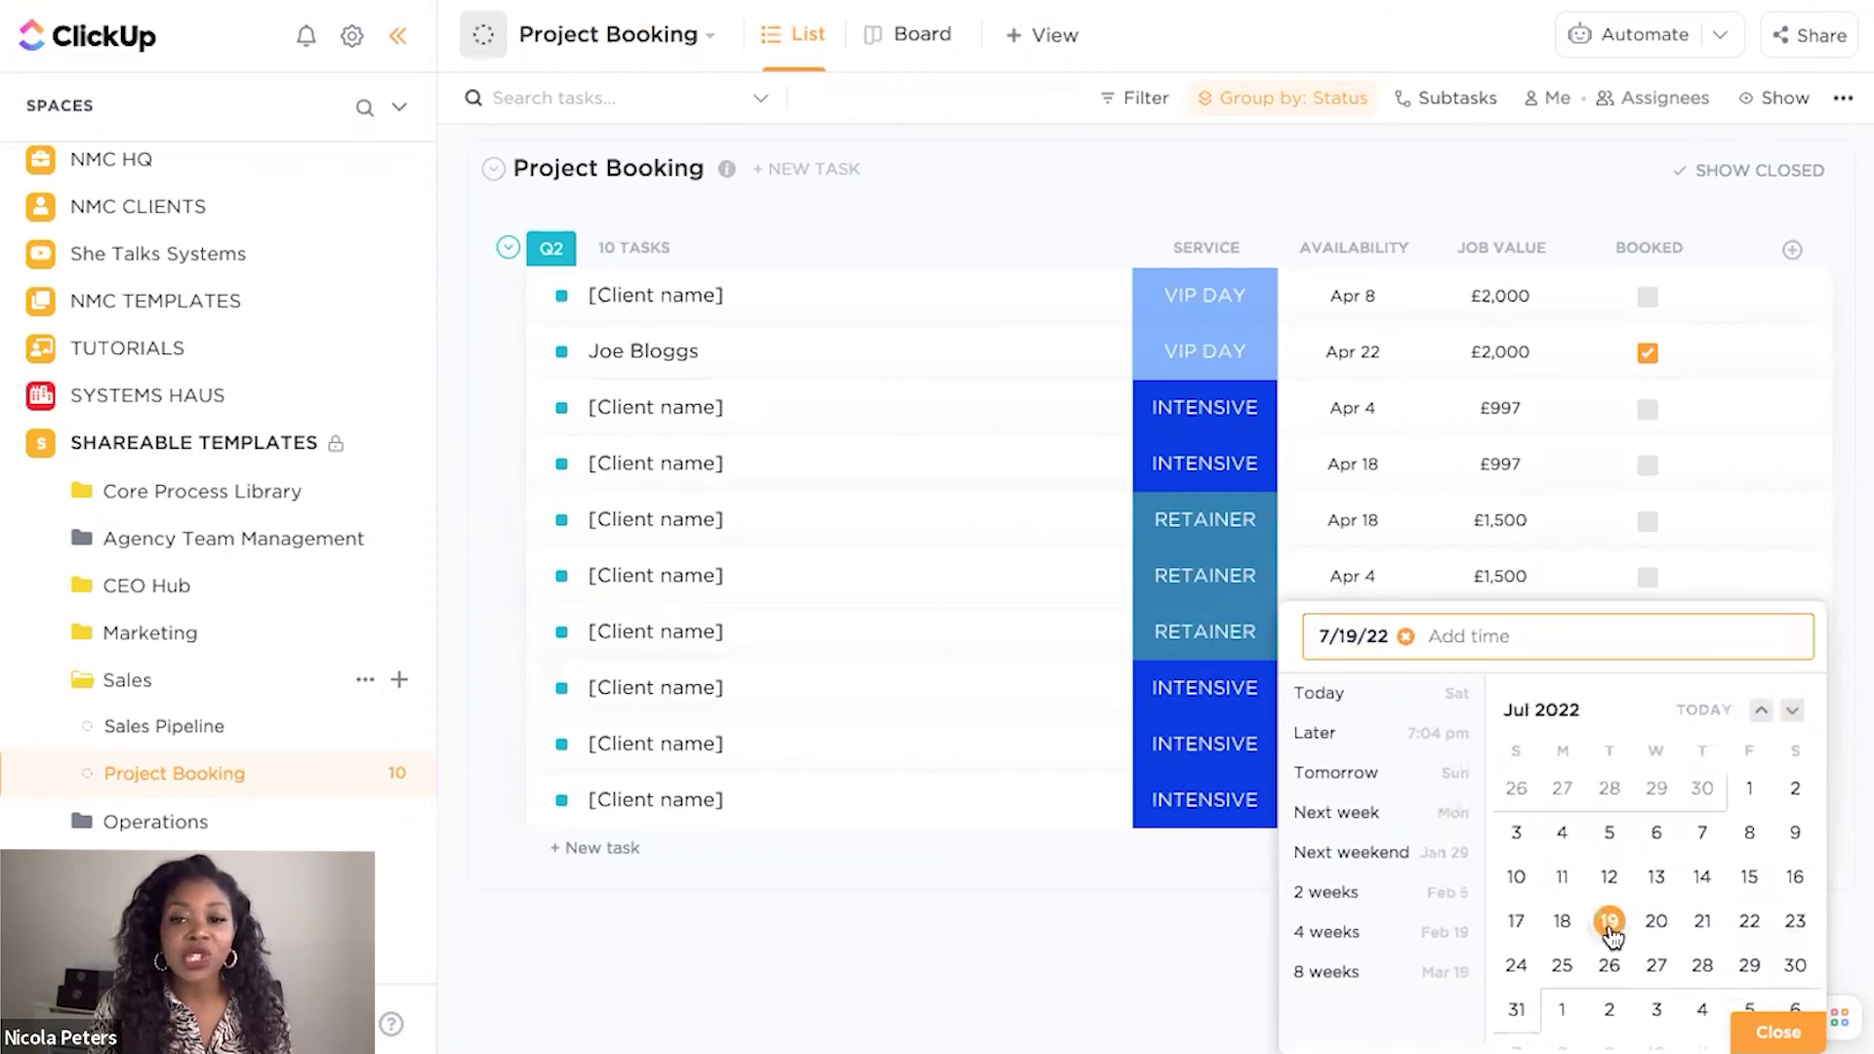
left_click(1769, 1032)
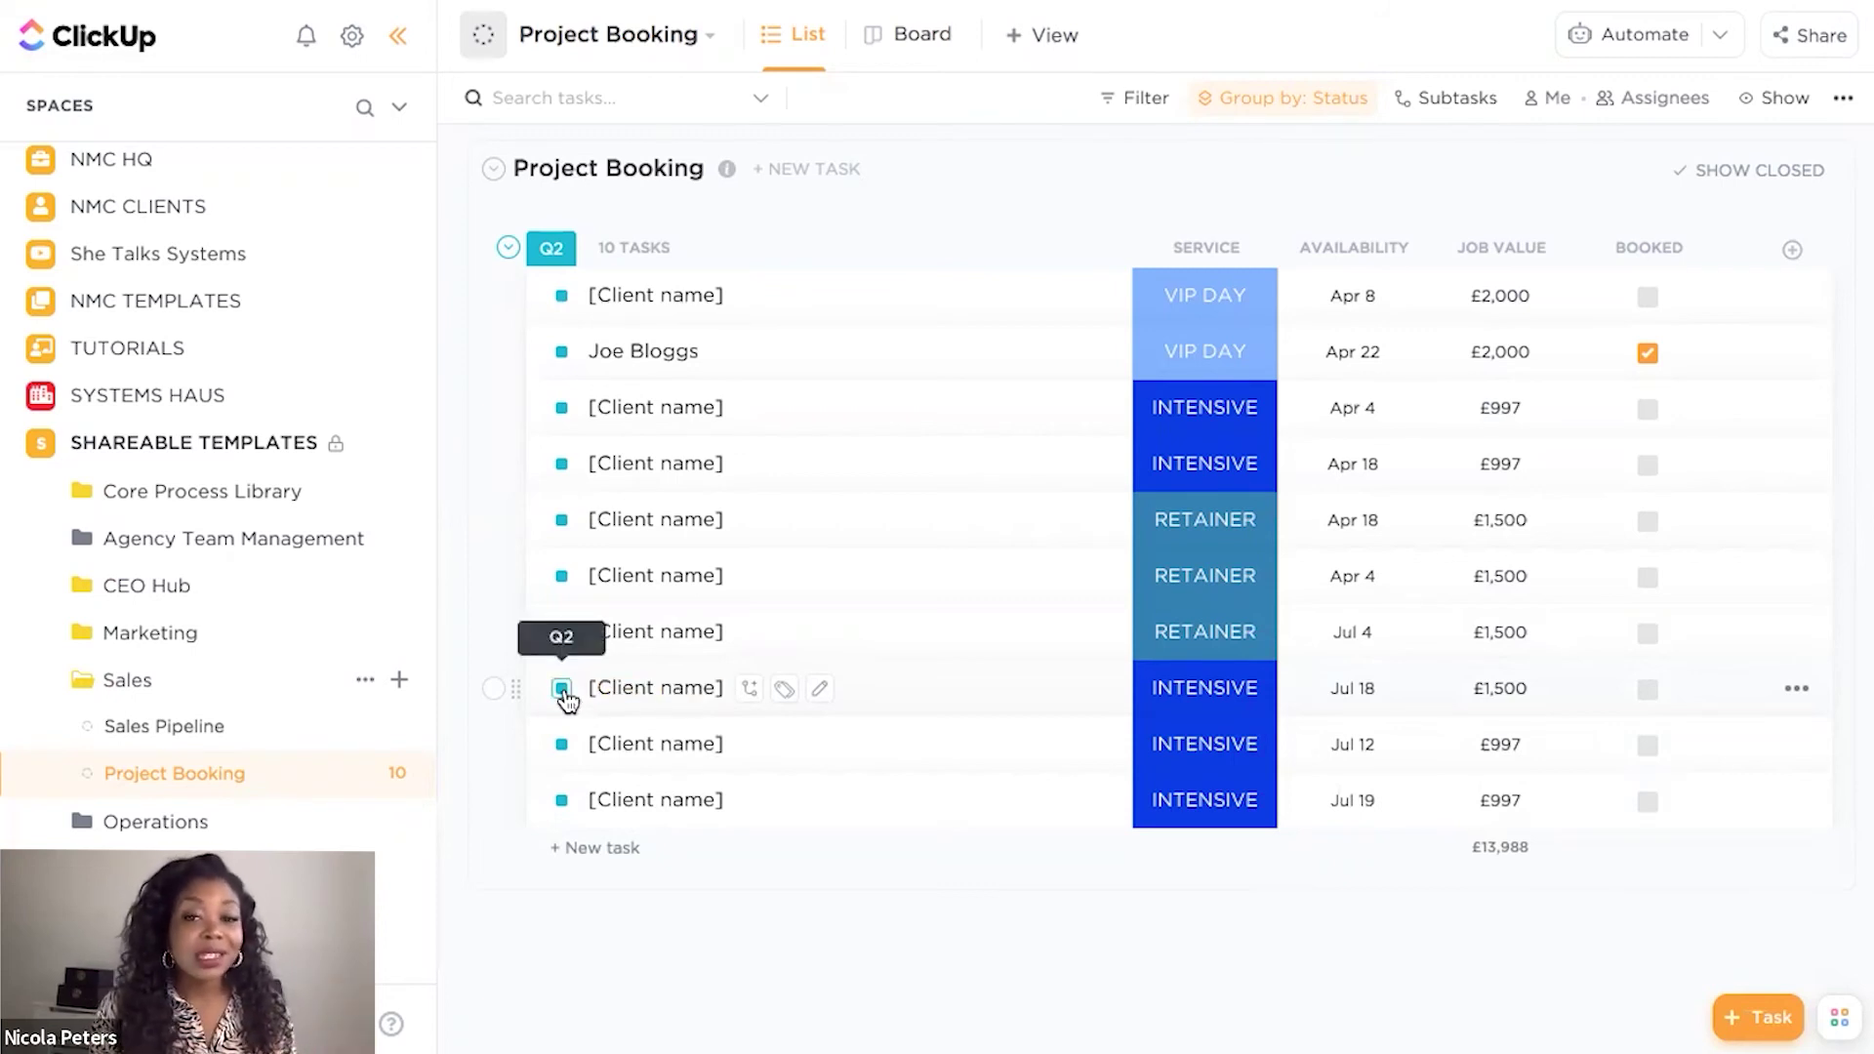
- Set the status of the Jul 12, Jul 4, Jul 18 and Jul 19 tasks to Q3
left_click(562, 744)
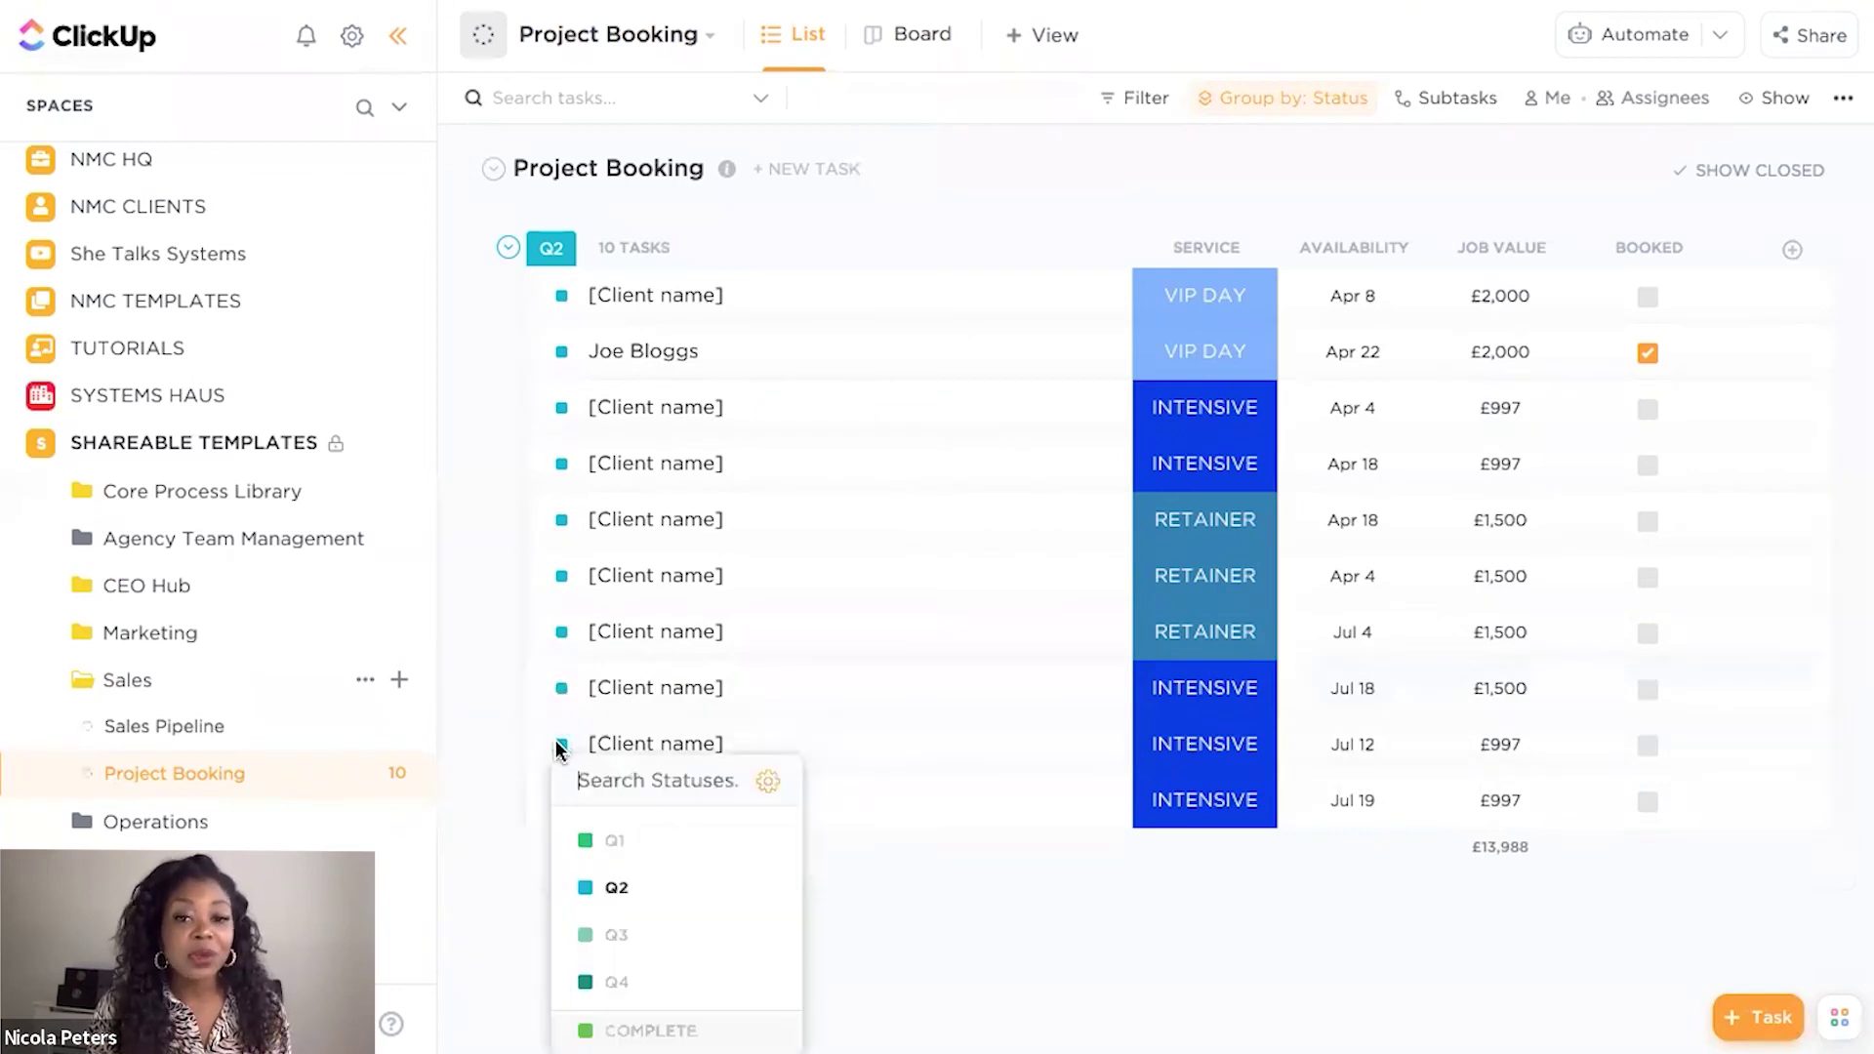
left_click(616, 935)
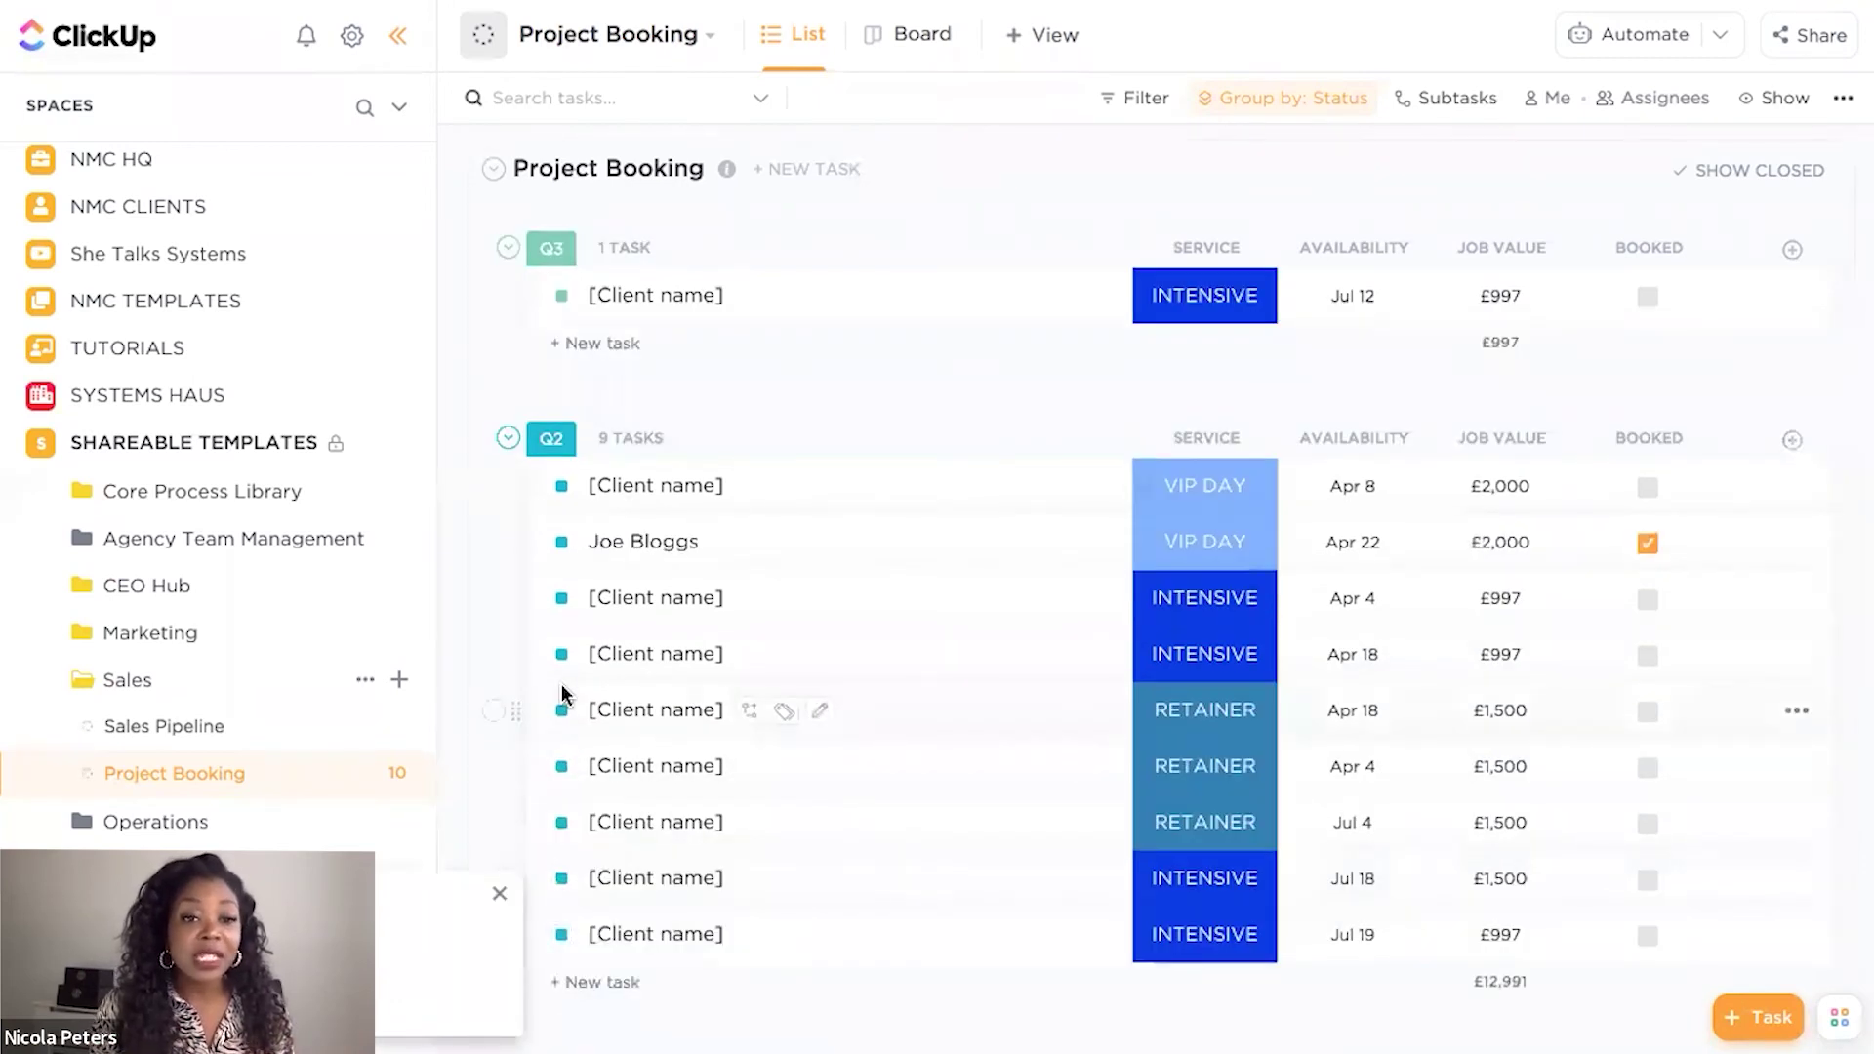
left_click(562, 825)
left_click(639, 937)
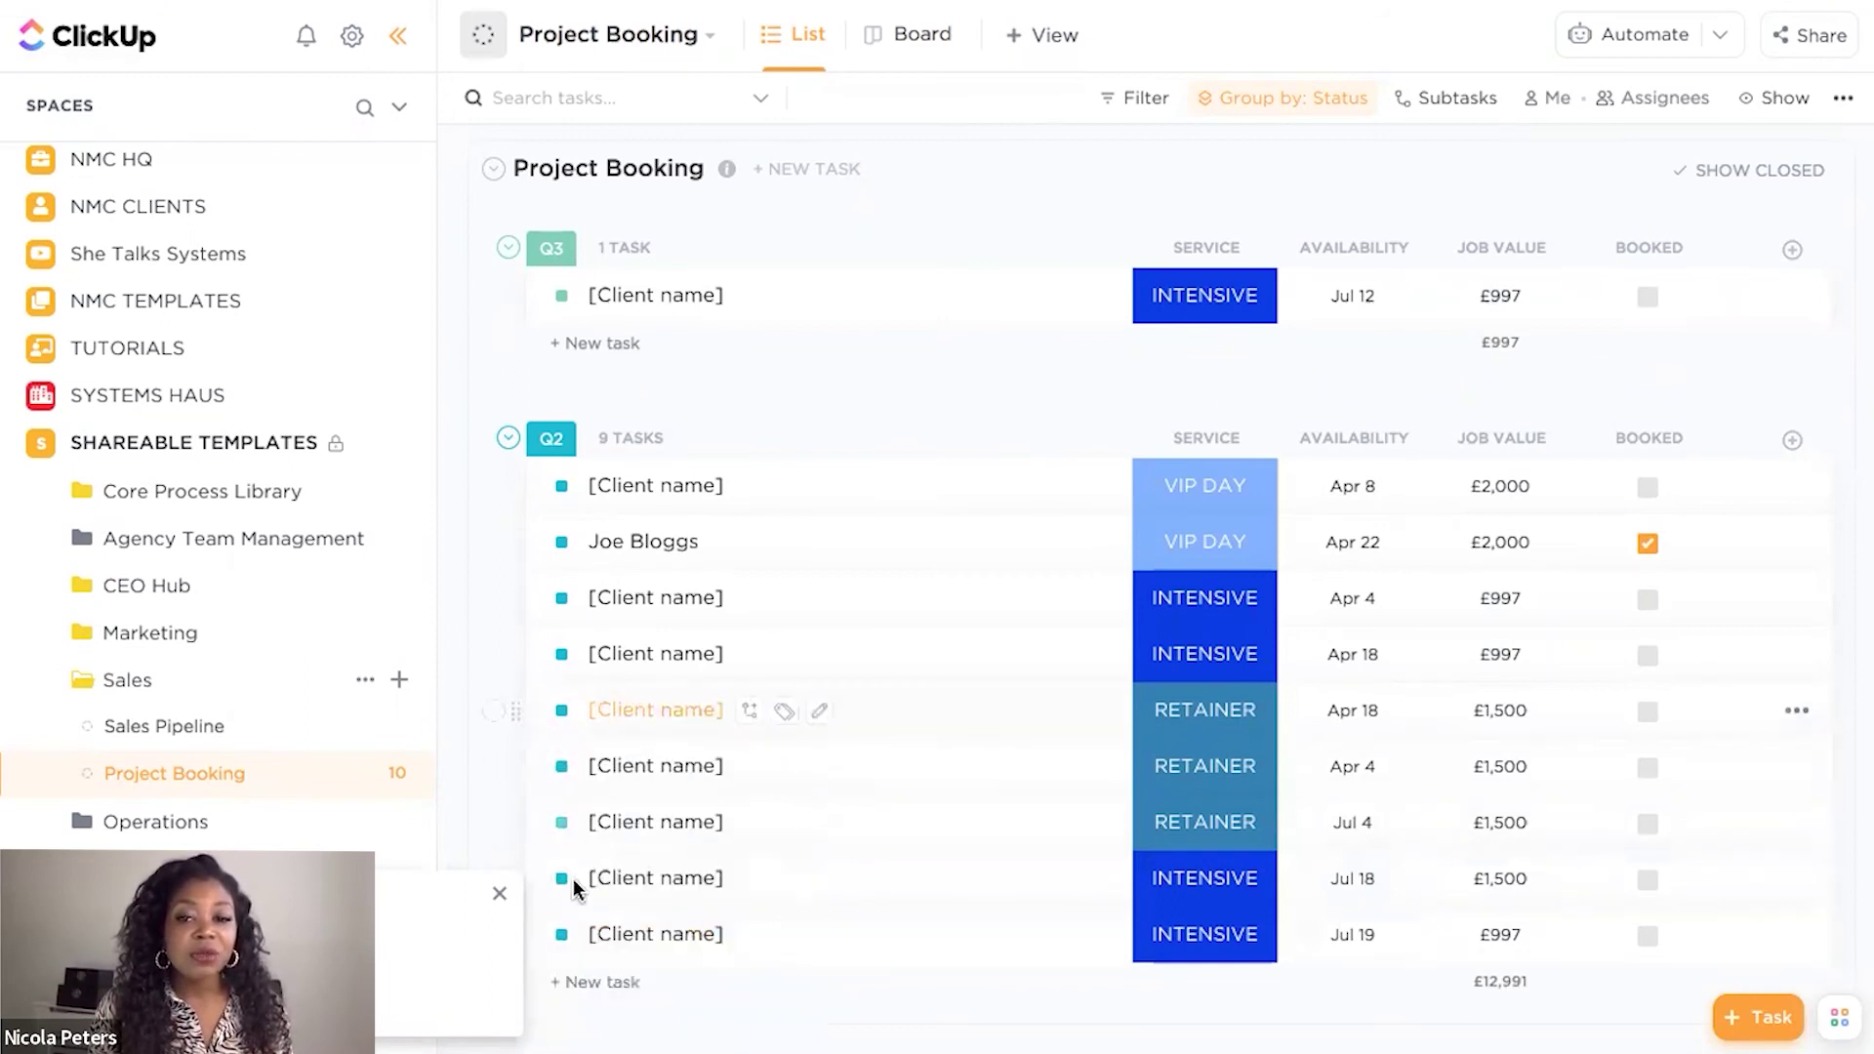
left_click(563, 881)
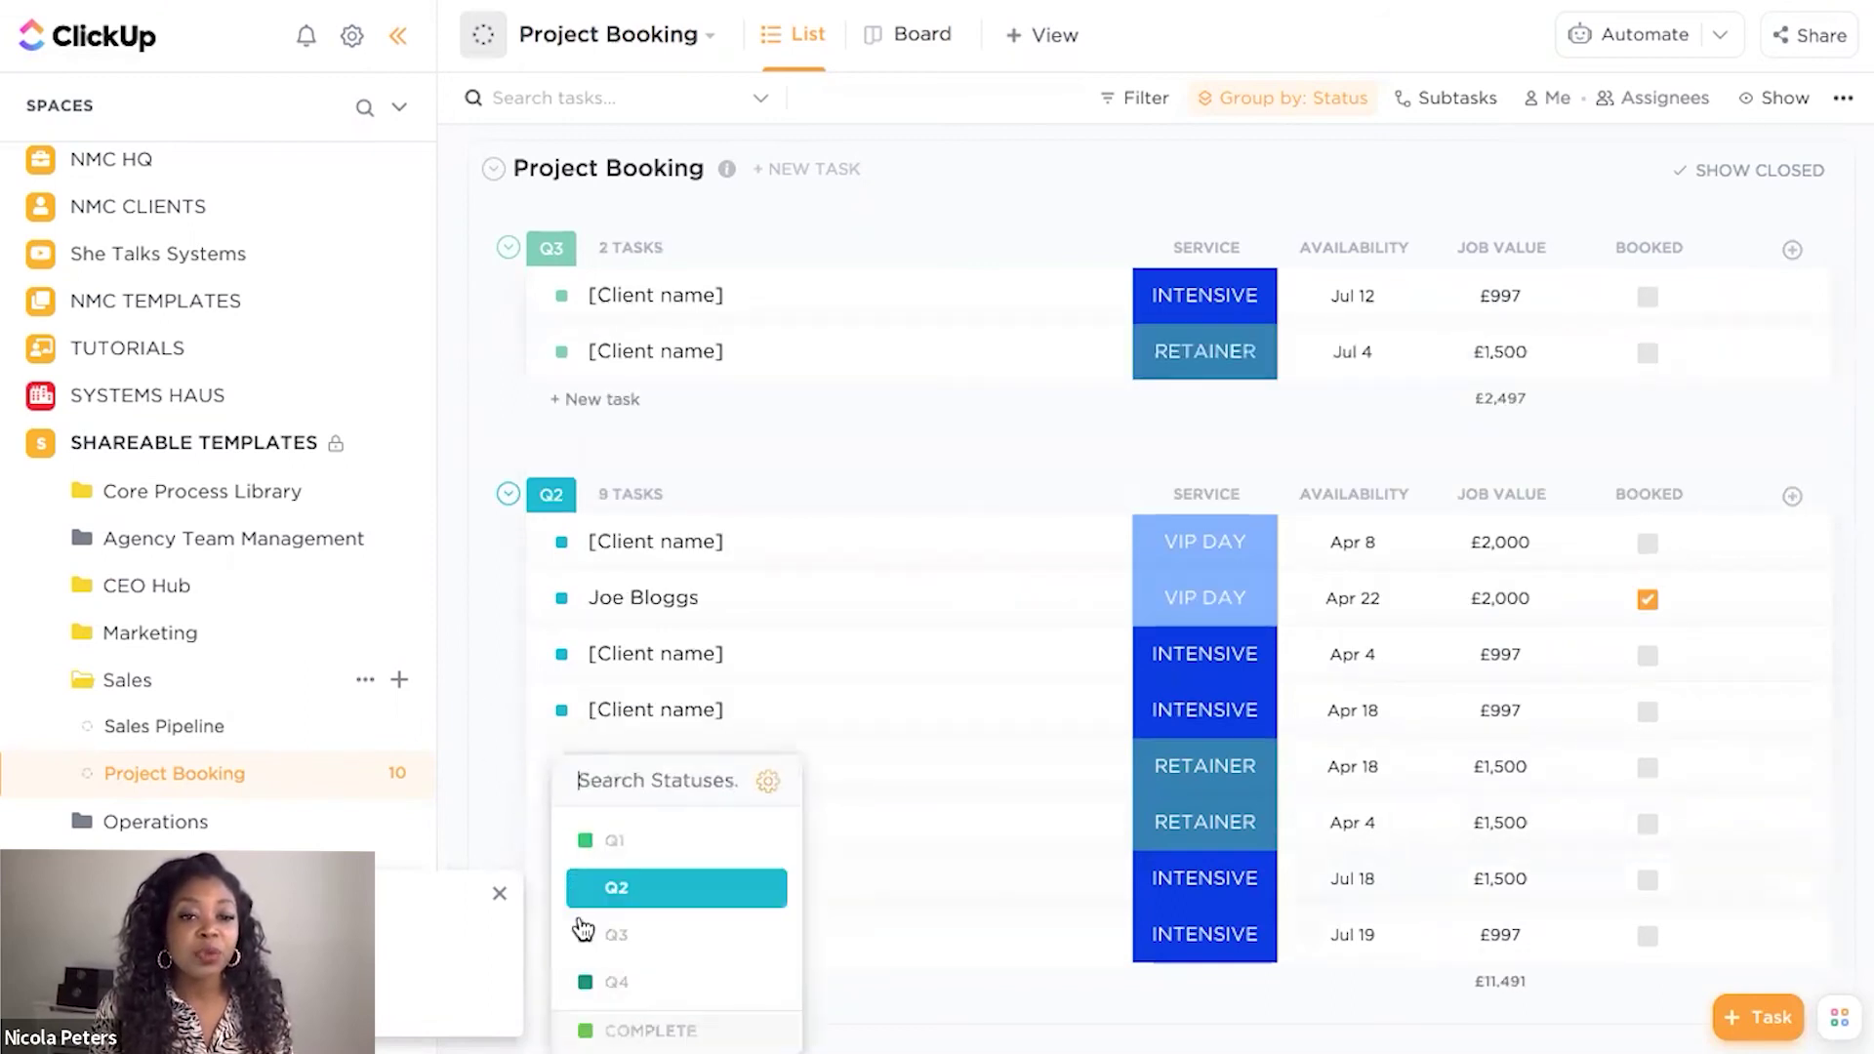
left_click(617, 937)
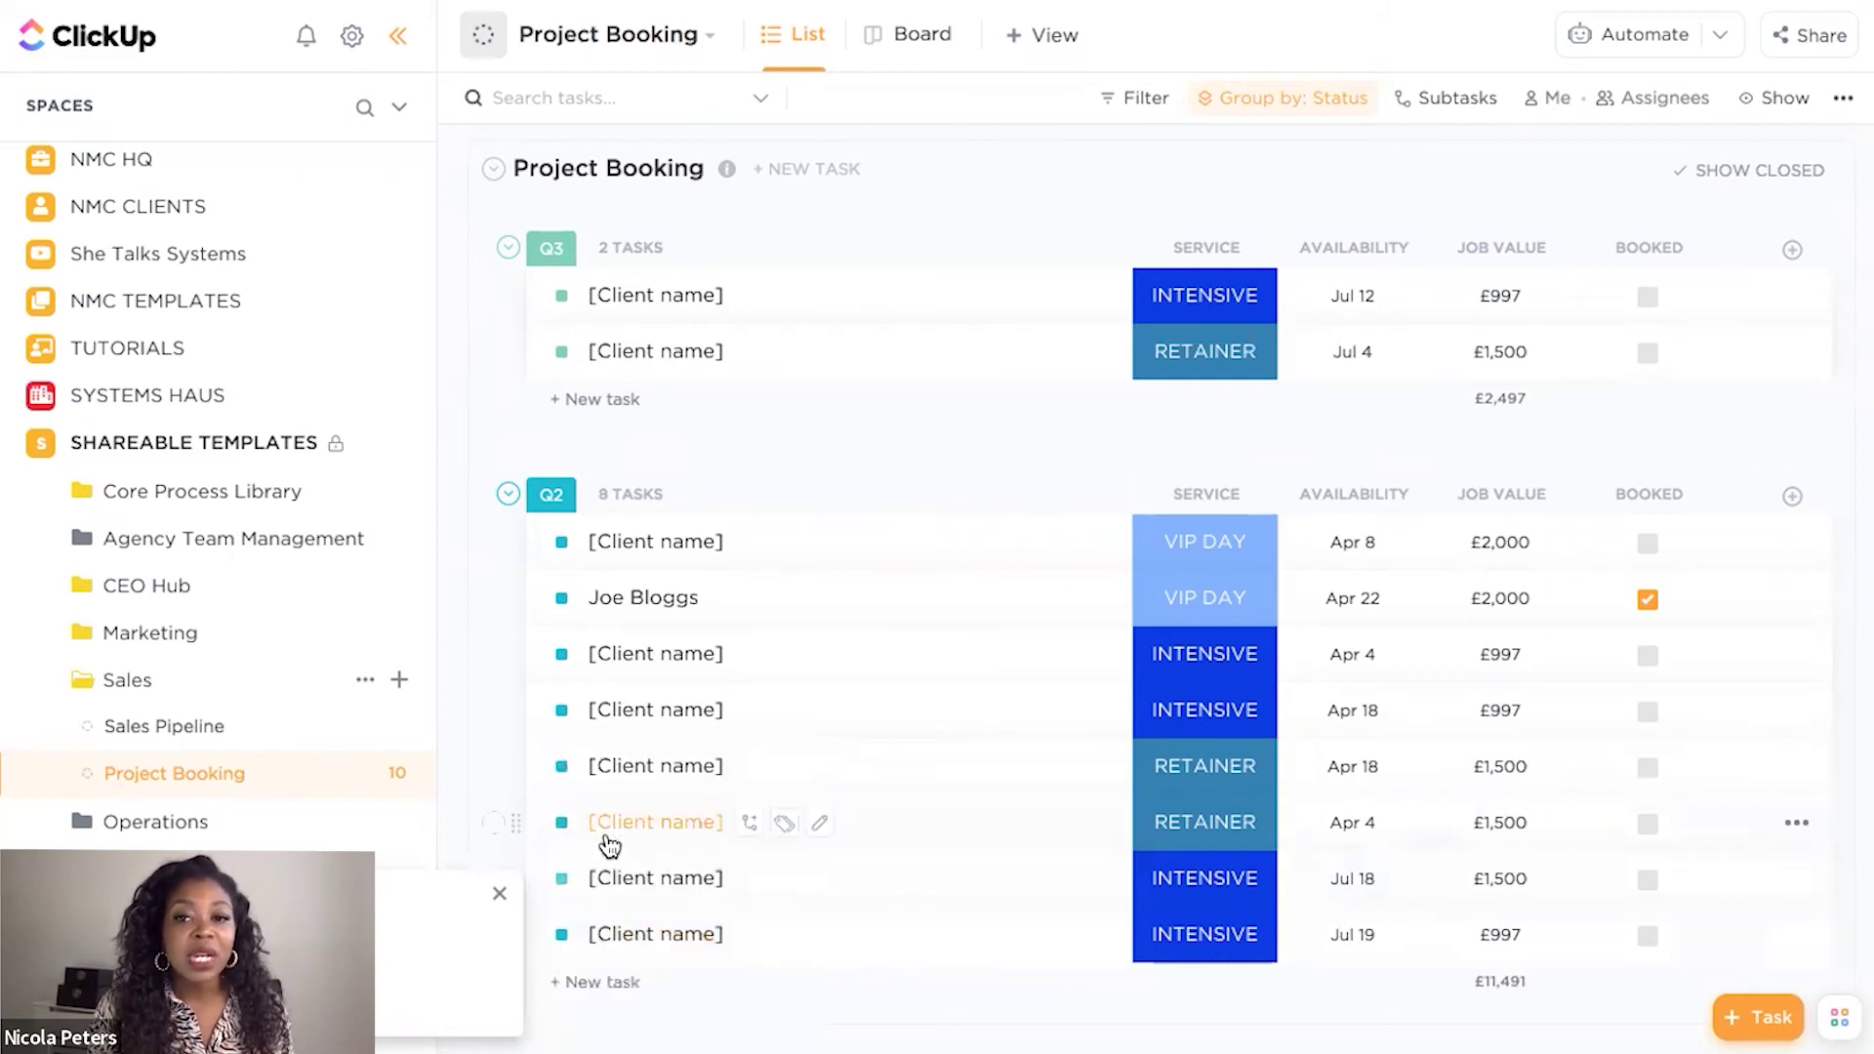
left_click(563, 935)
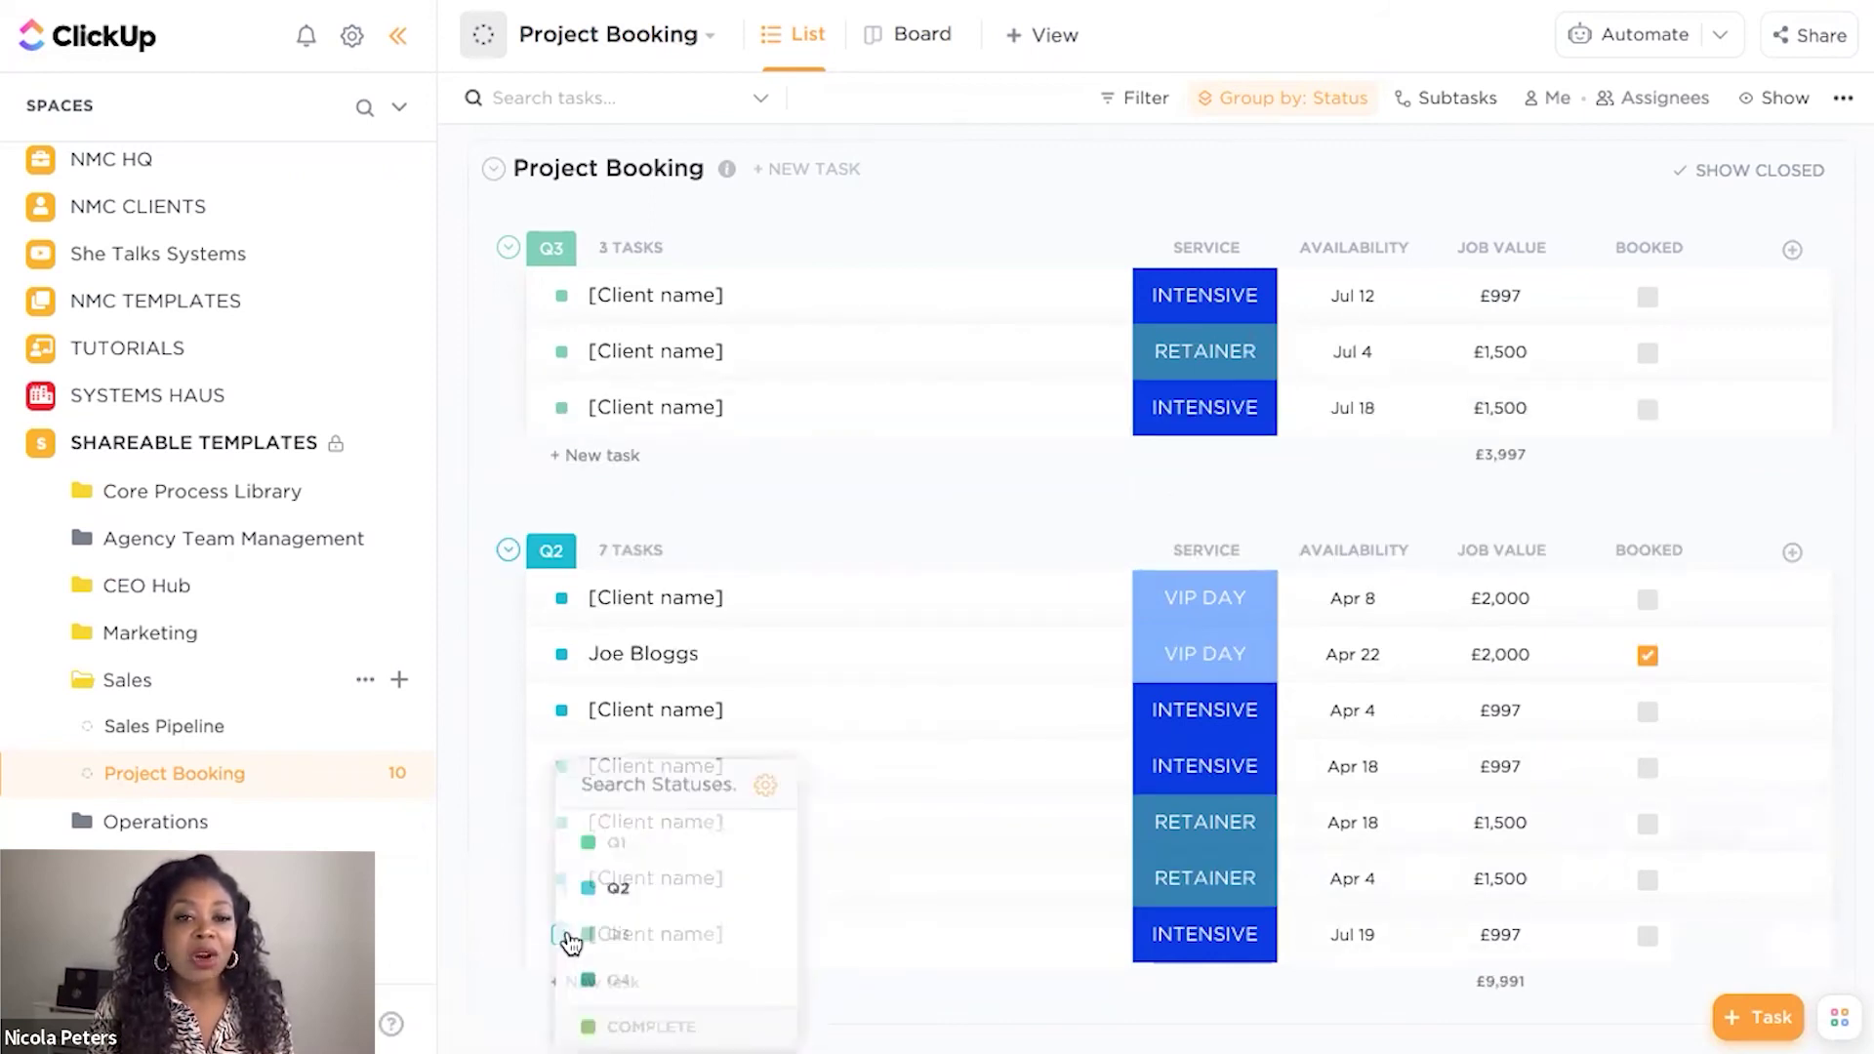
left_click(616, 935)
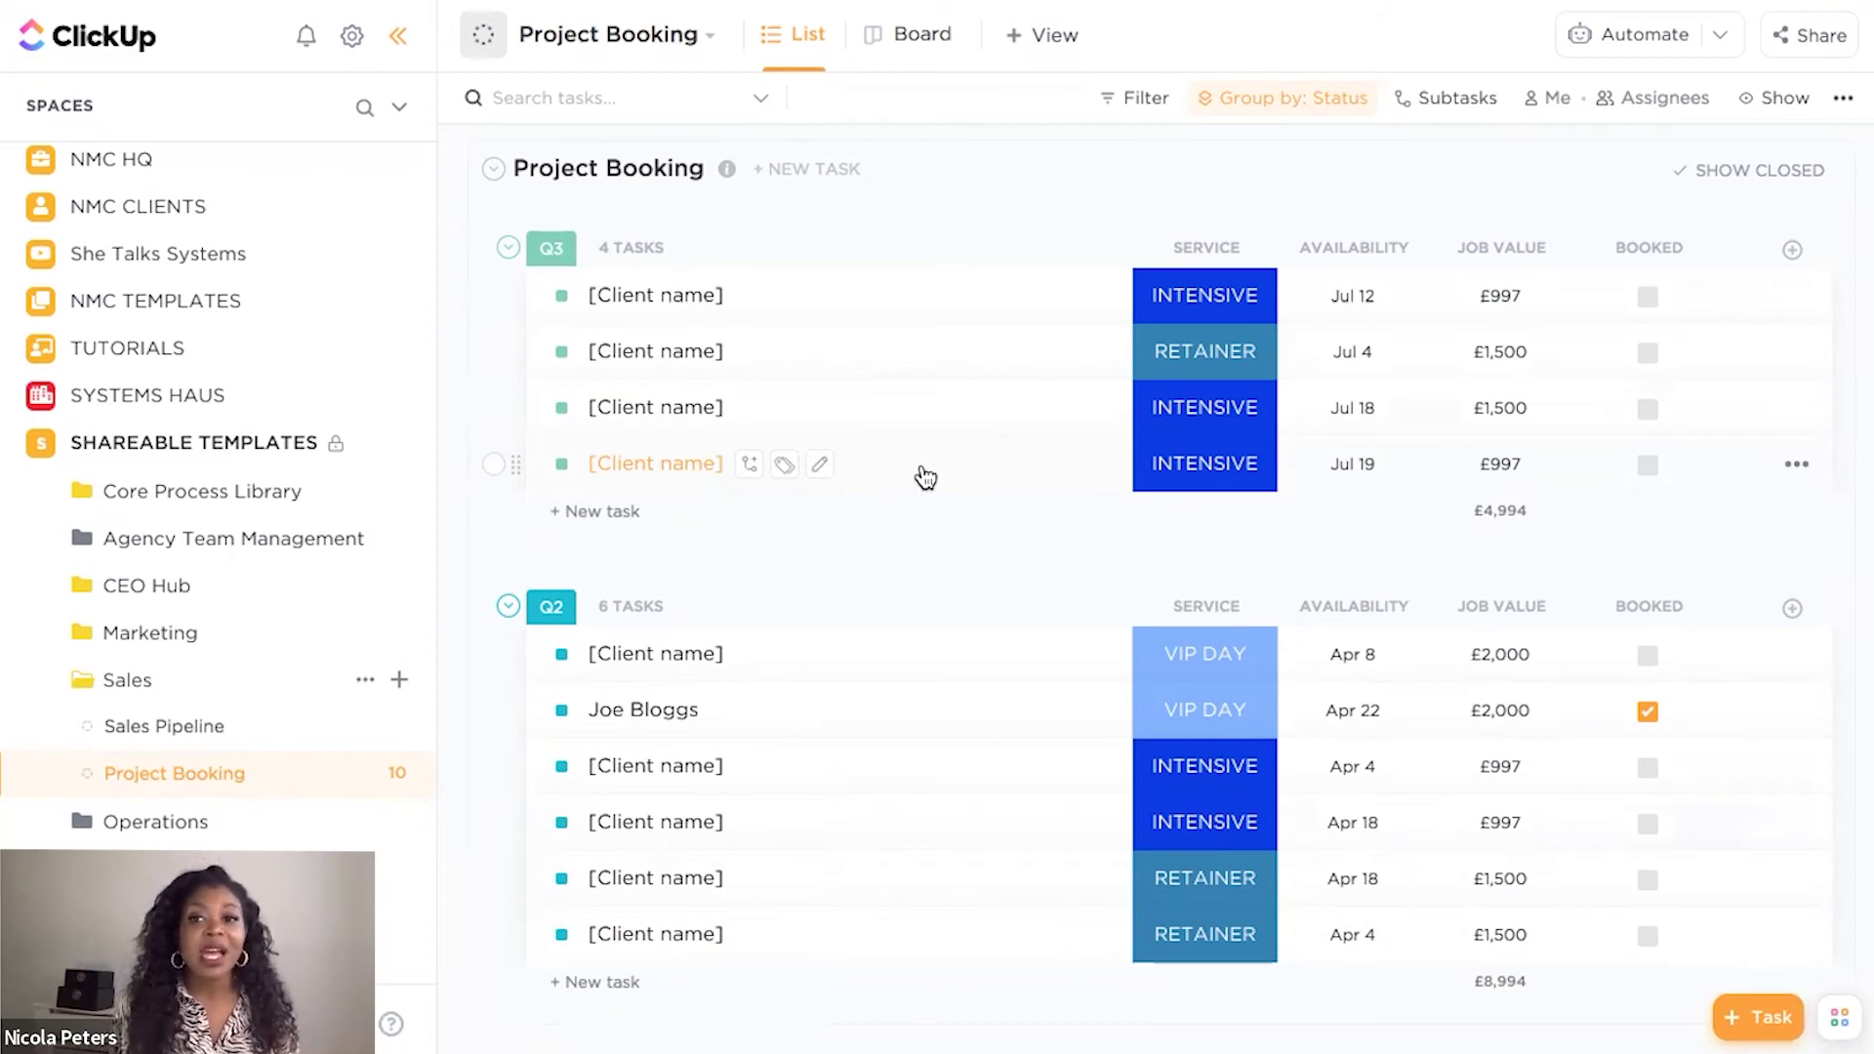
- Create a multi-person People field called 'Team' as a new list column
left_click(1798, 254)
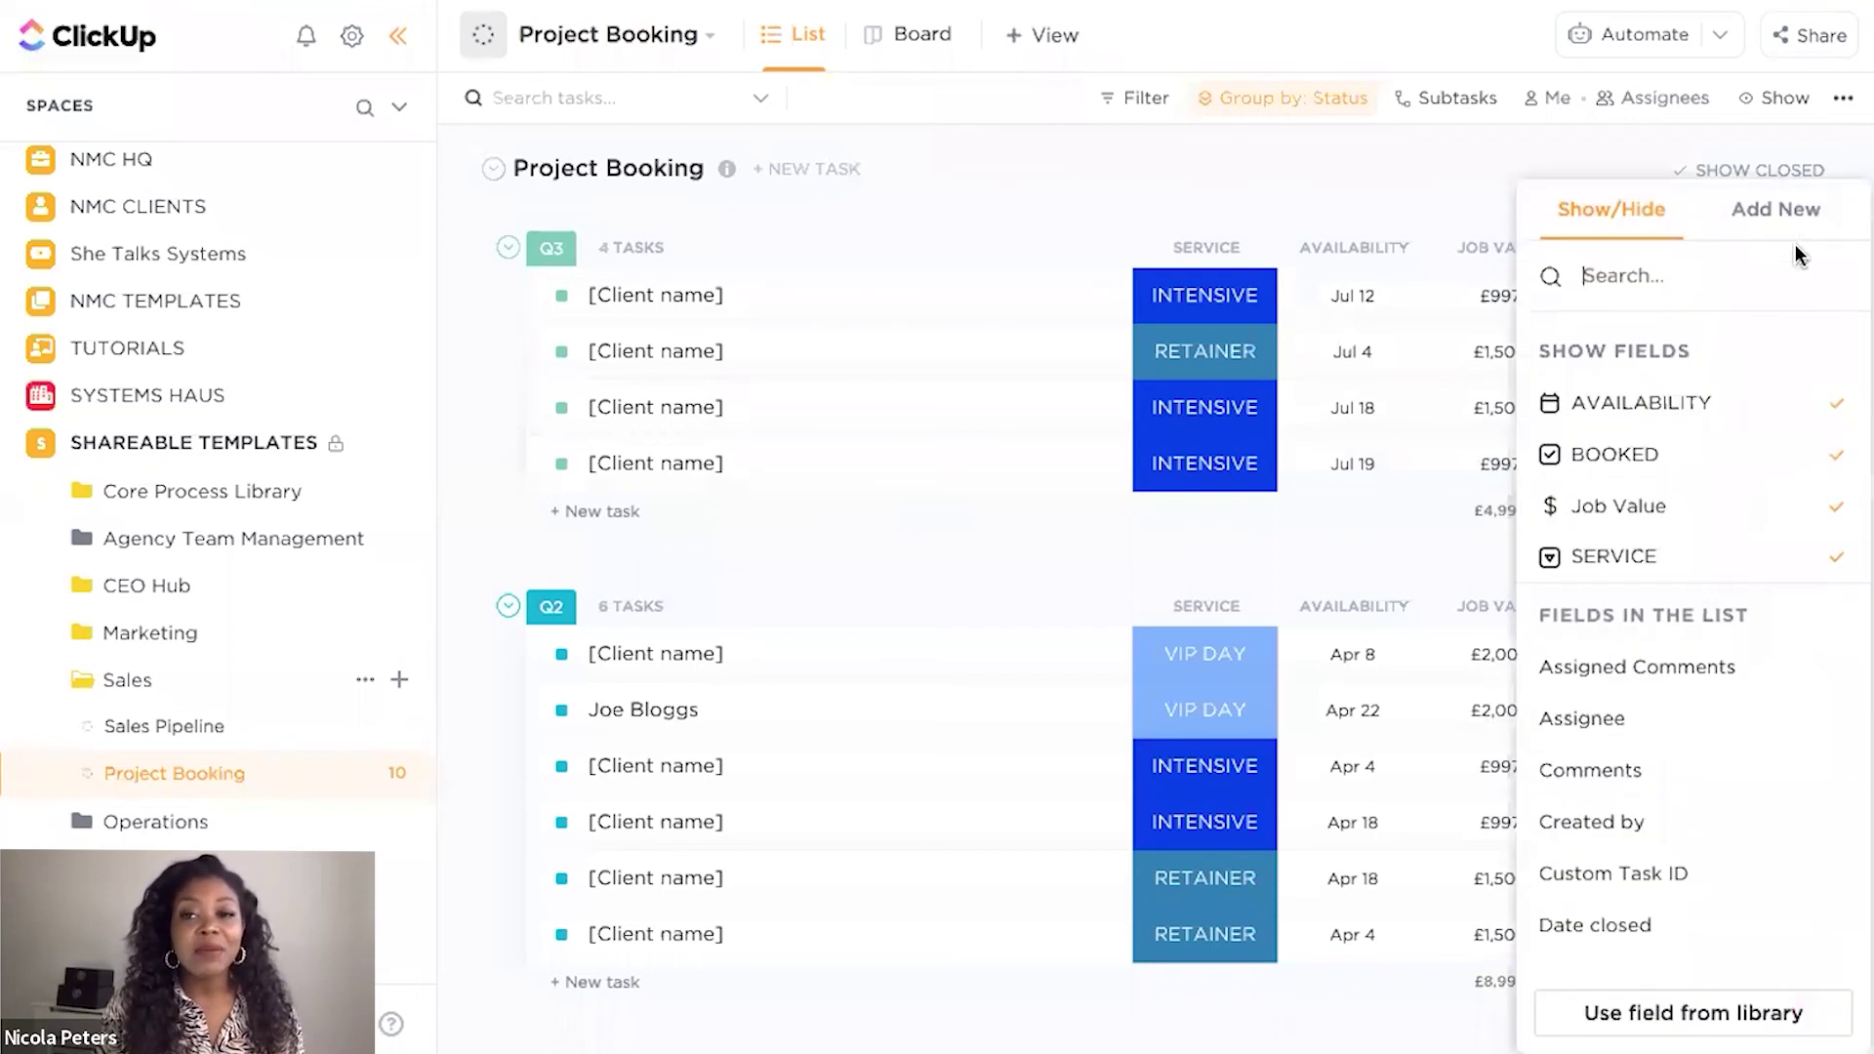
left_click(1795, 237)
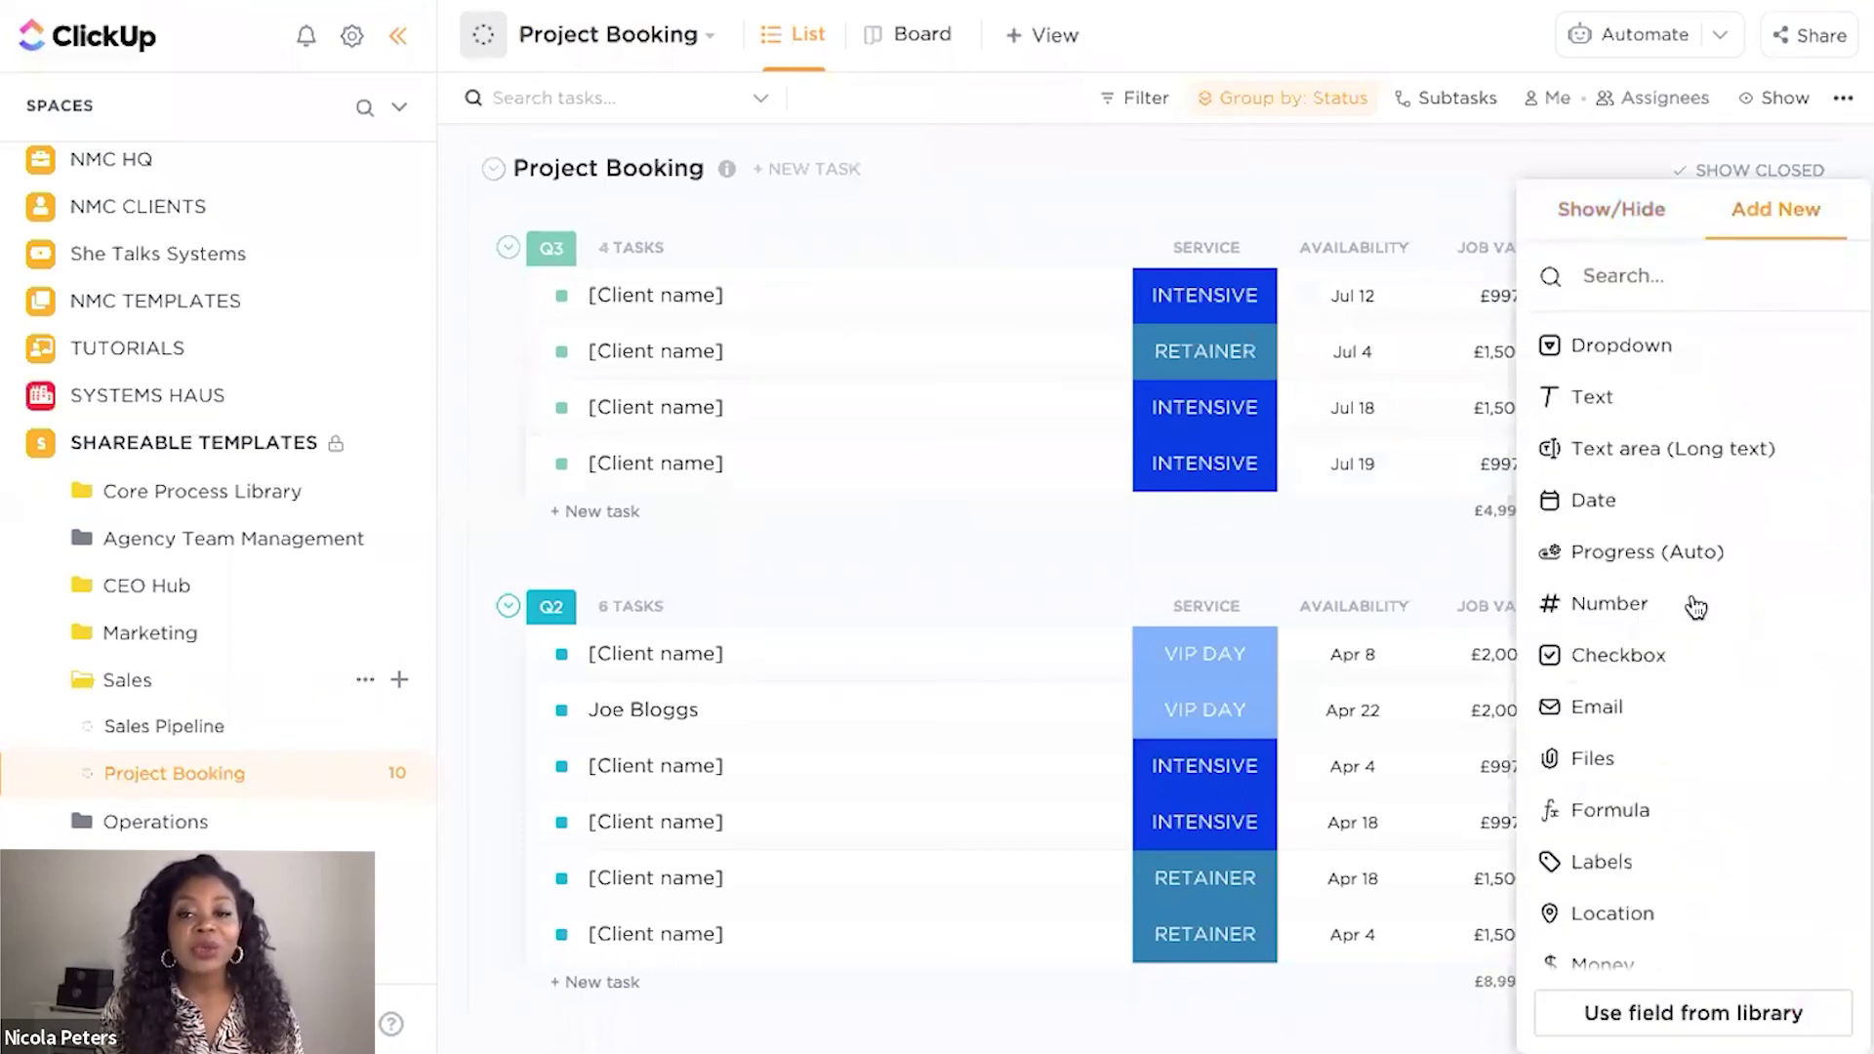
scroll(1690, 606, "down", 3)
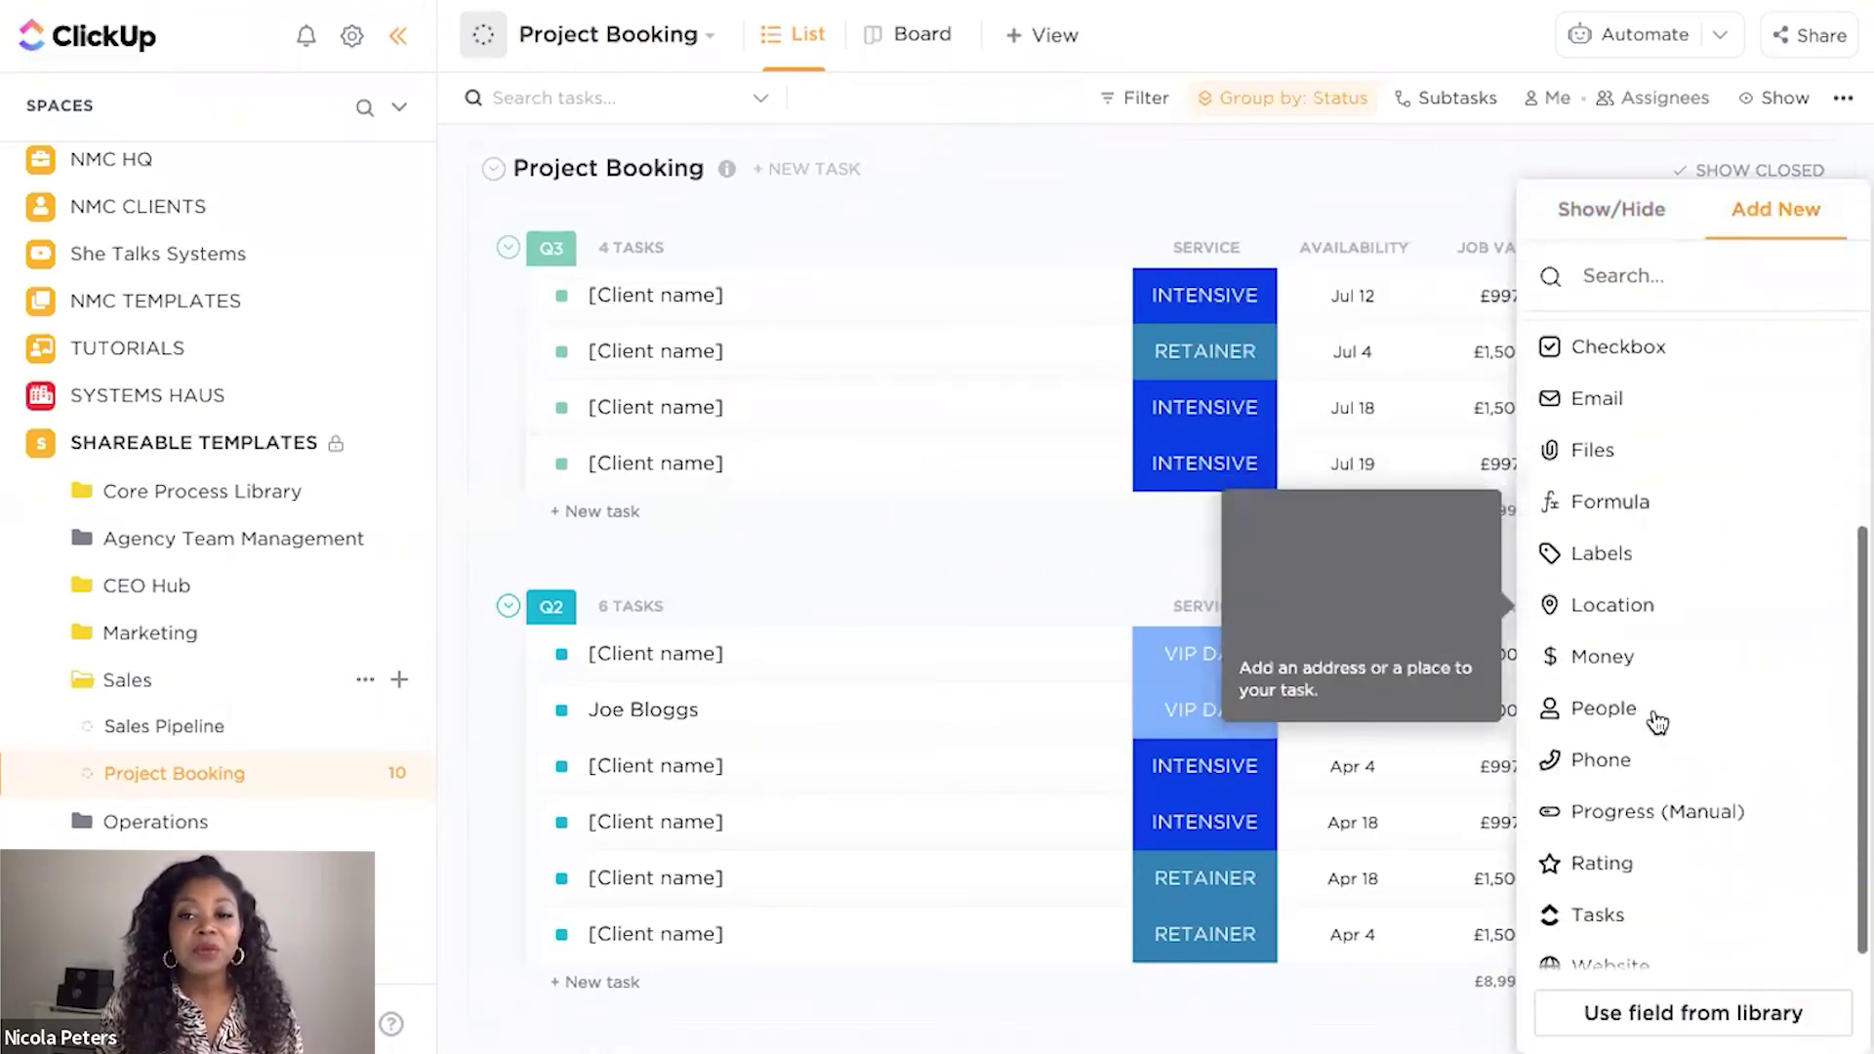
left_click(1653, 724)
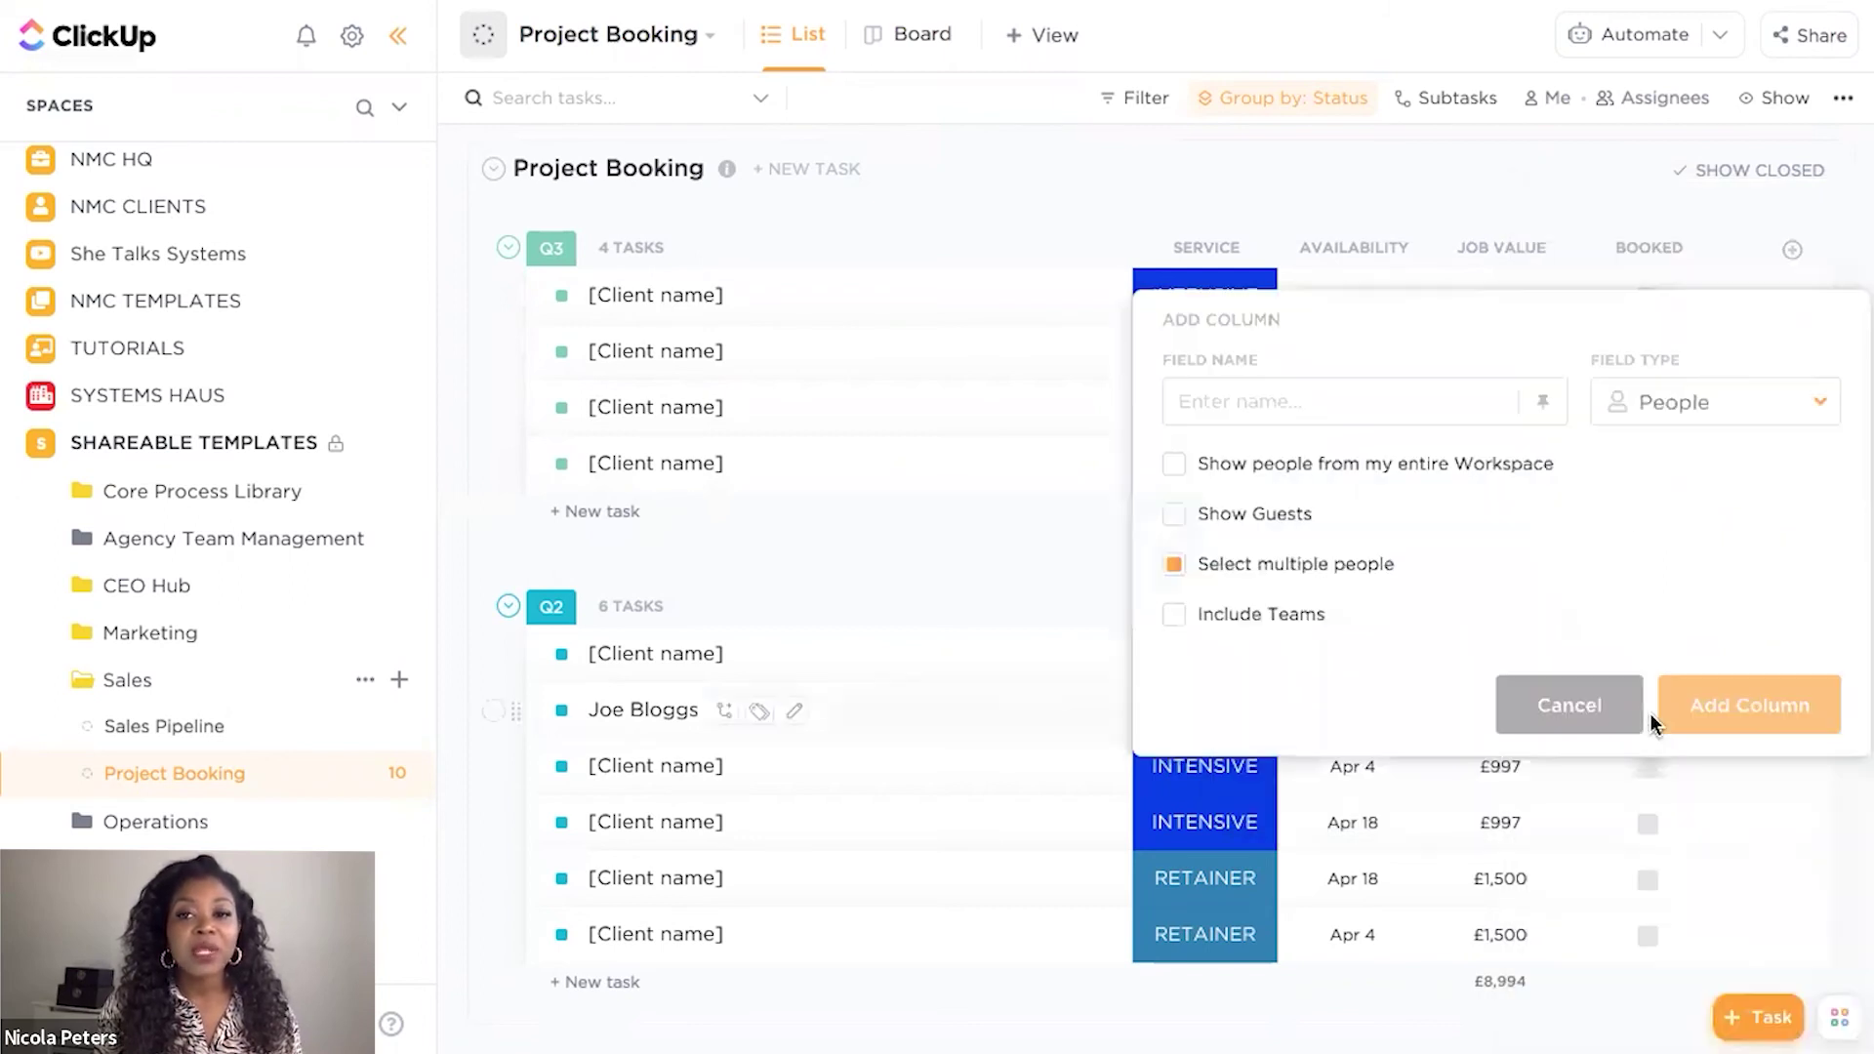
type("Team")
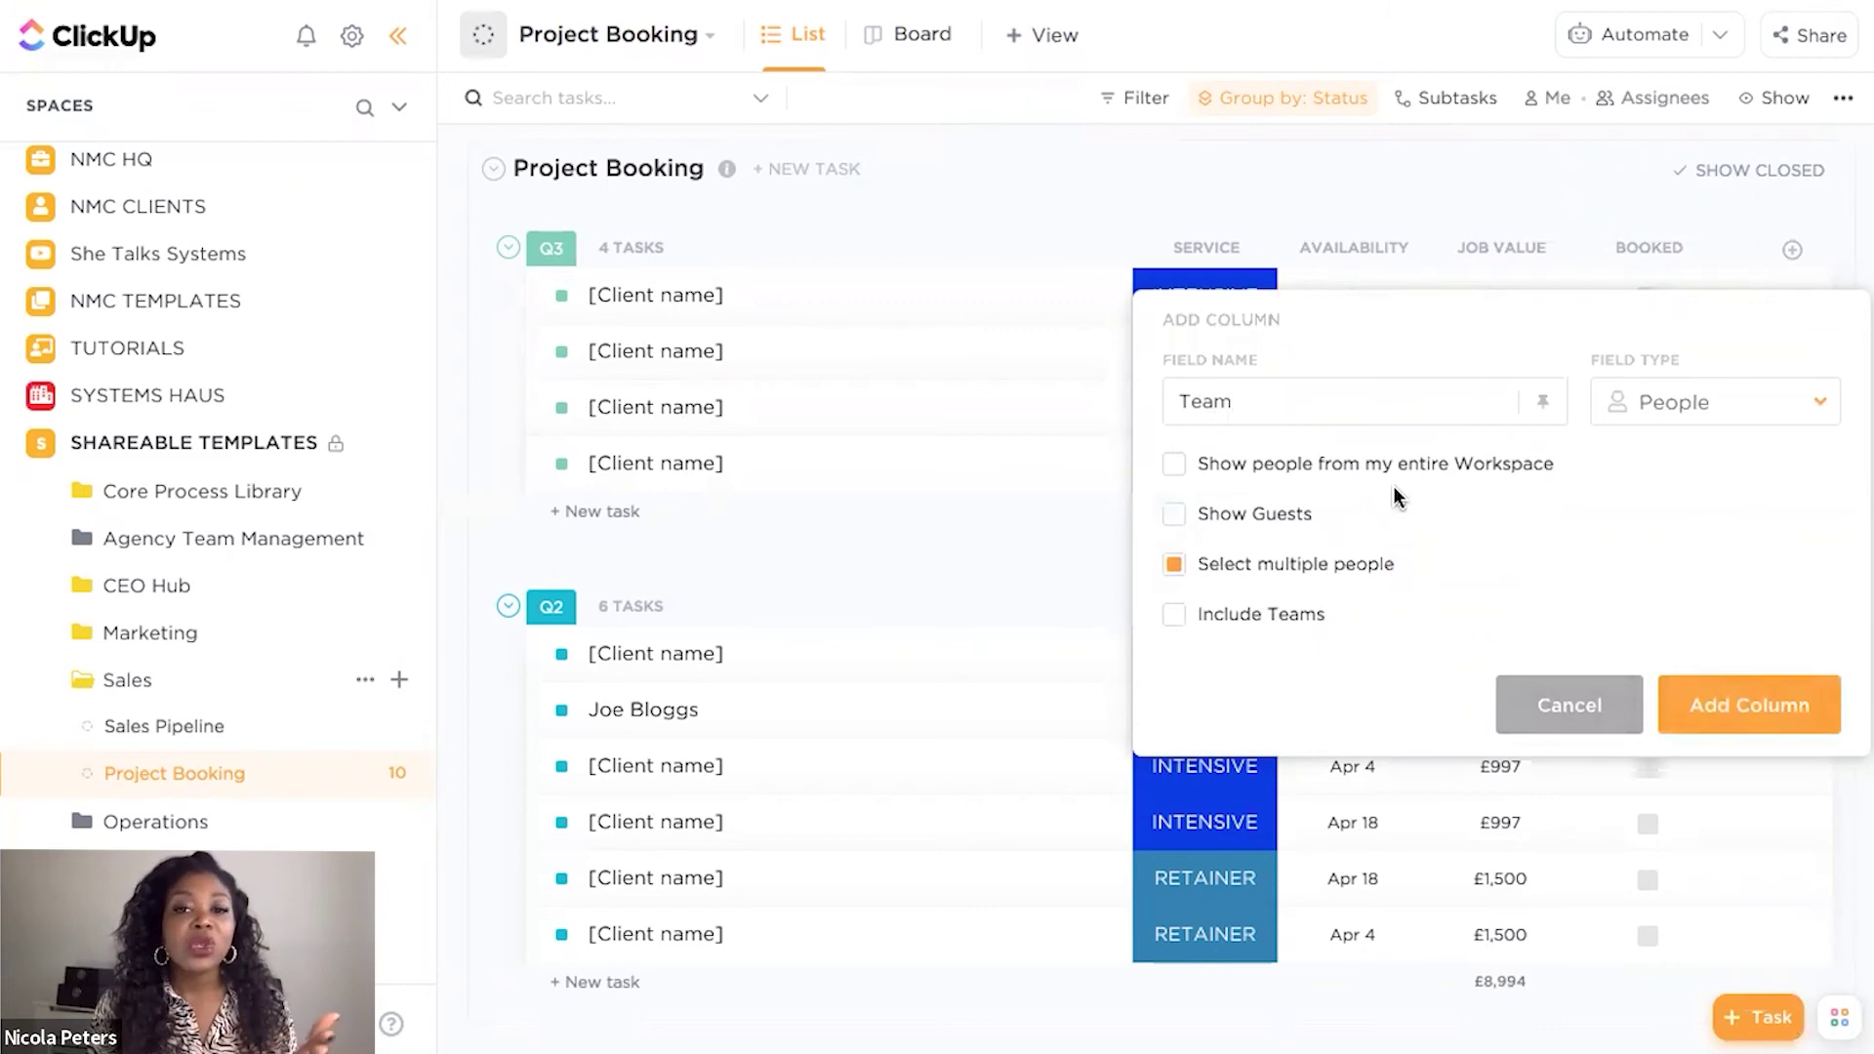
left_click(1742, 696)
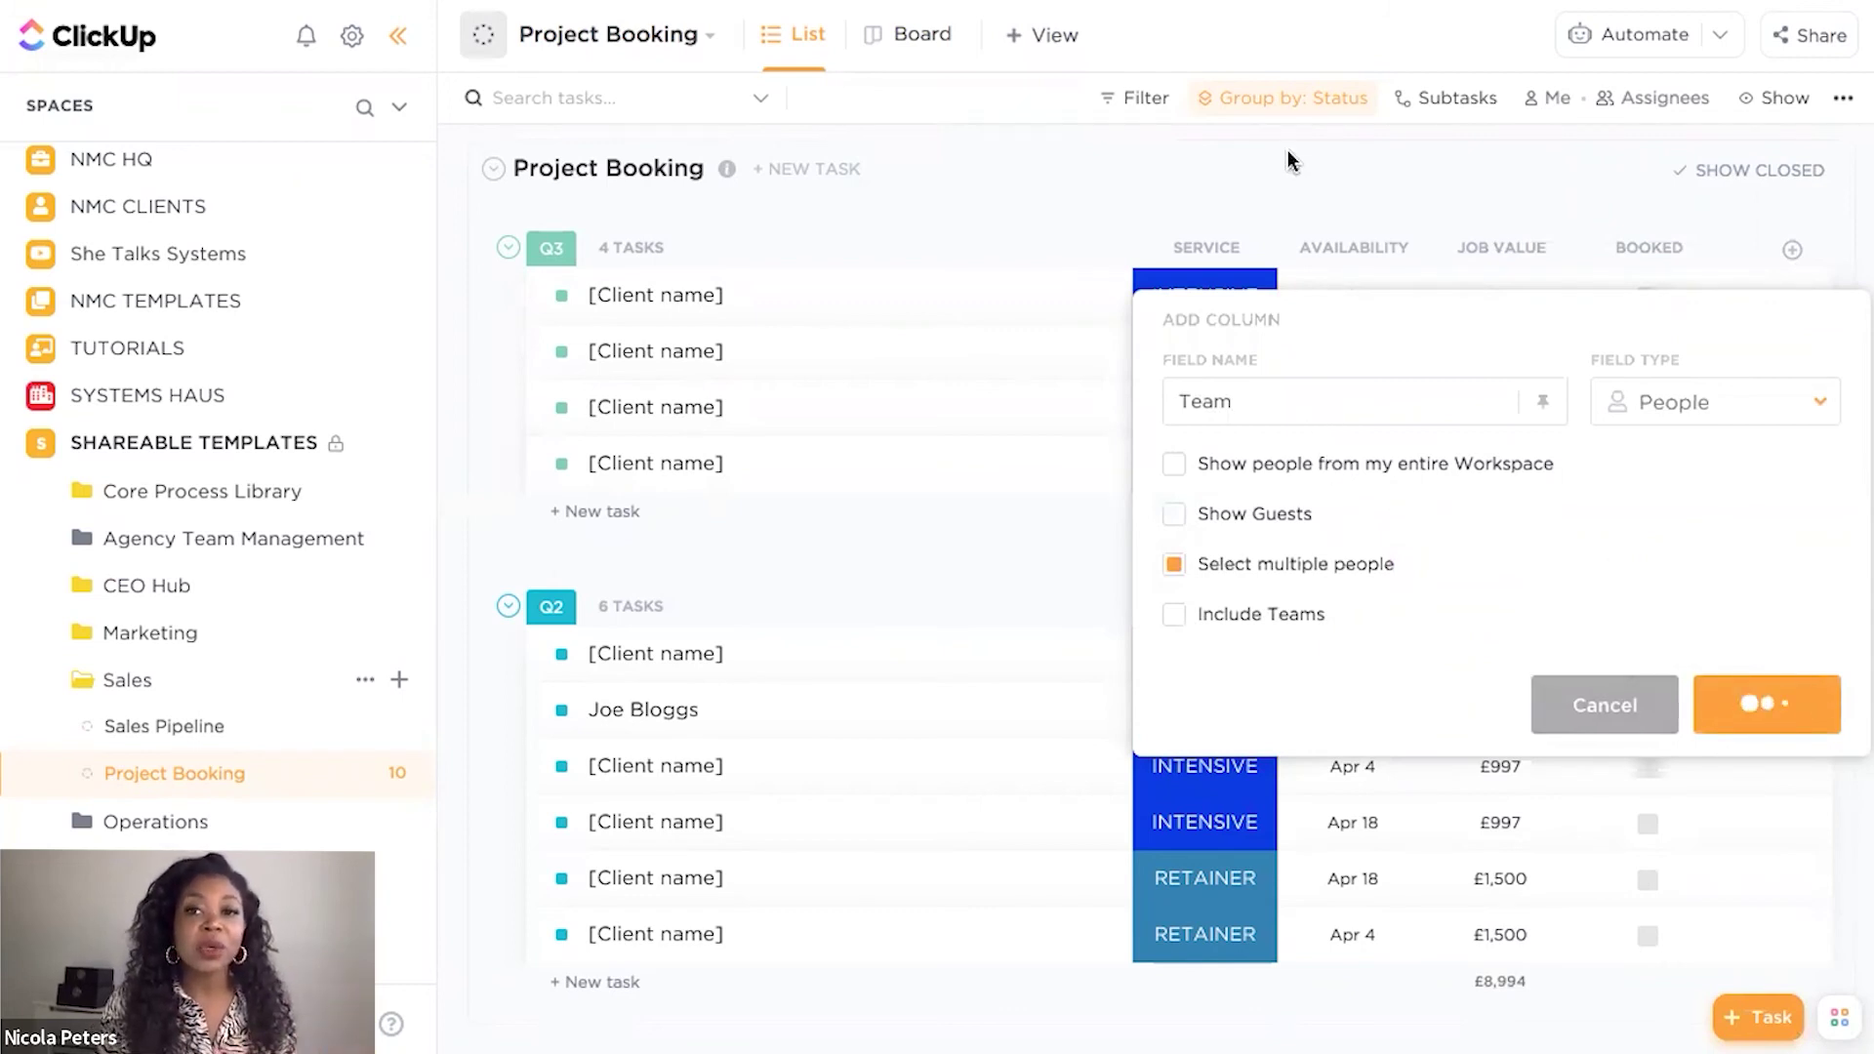